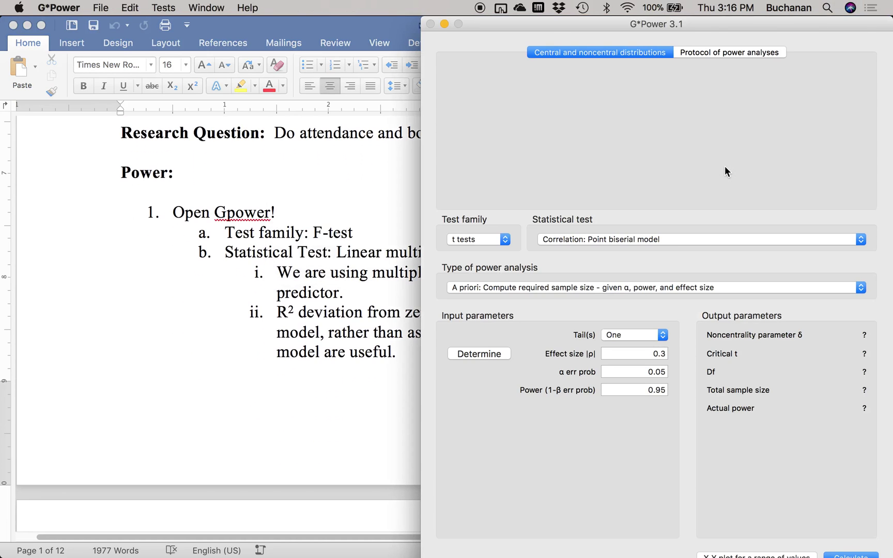
# Step: Set the test family to F tests and the statistical test to Linear multiple regression: Fixed model, R² deviation from zero
pyautogui.click(490, 238)
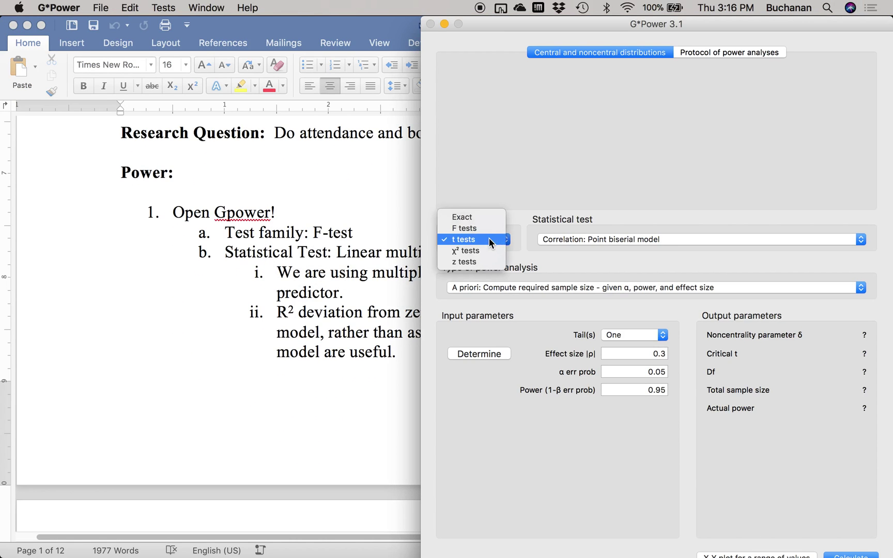
pyautogui.click(489, 232)
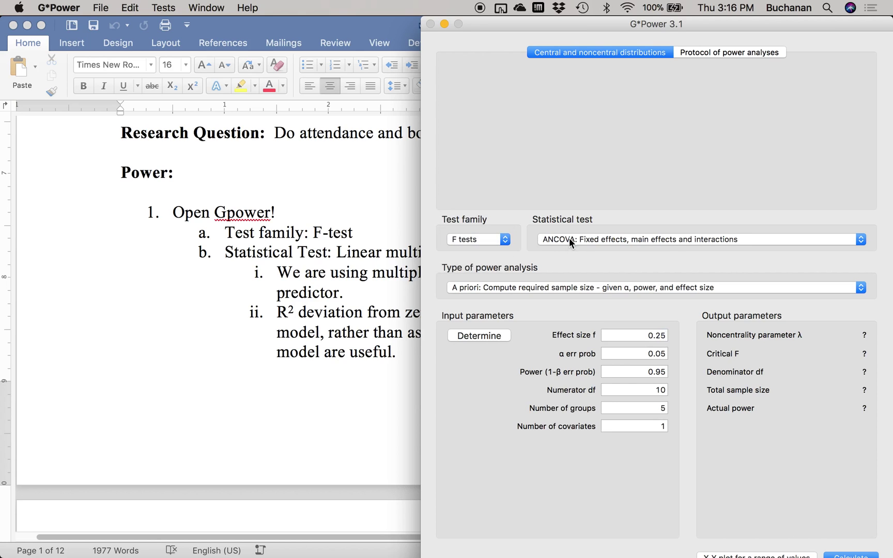
pyautogui.click(569, 240)
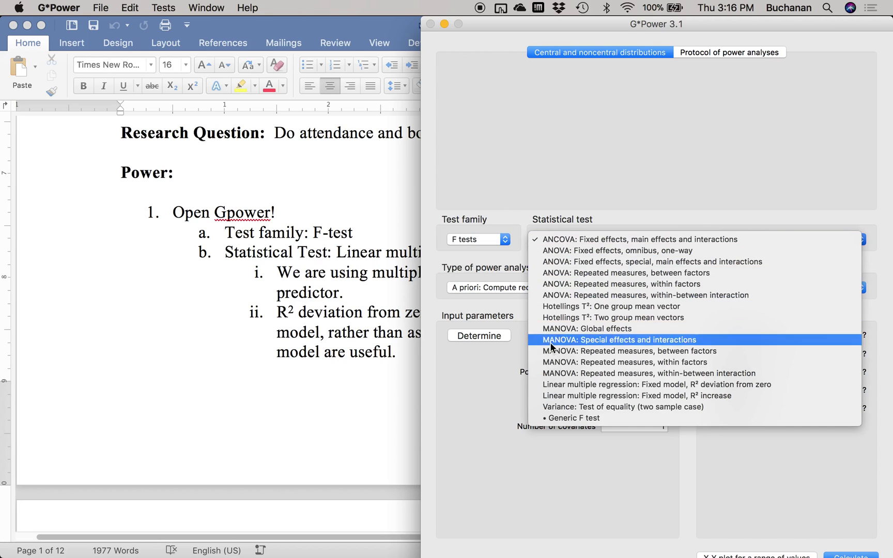
pyautogui.click(552, 386)
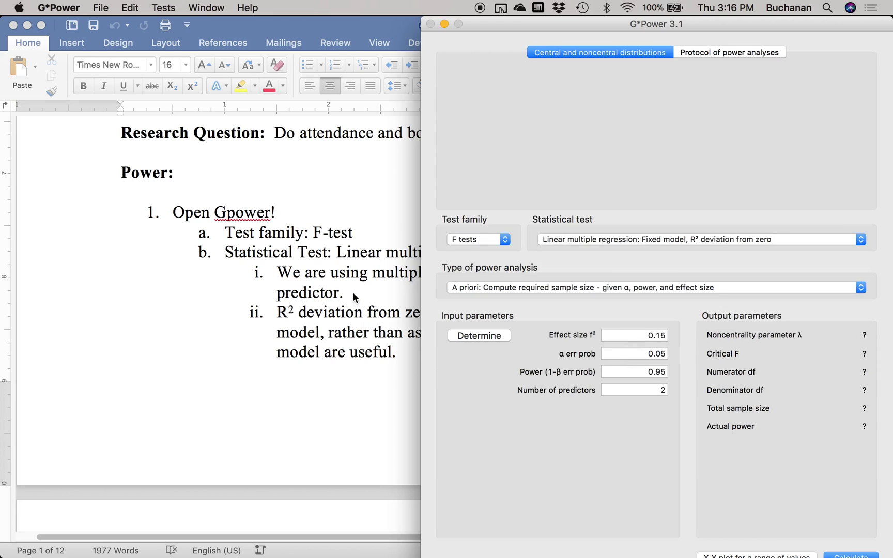
# Step: Switch to the Word notes and read the power instructions on effect size, alpha, power and number of predictors
pyautogui.click(354, 299)
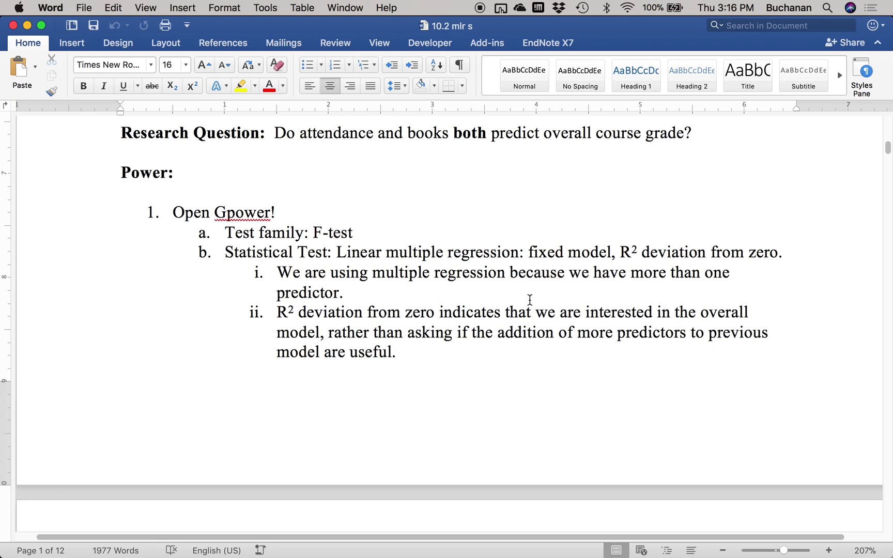
pyautogui.scroll(-6, 530, 299)
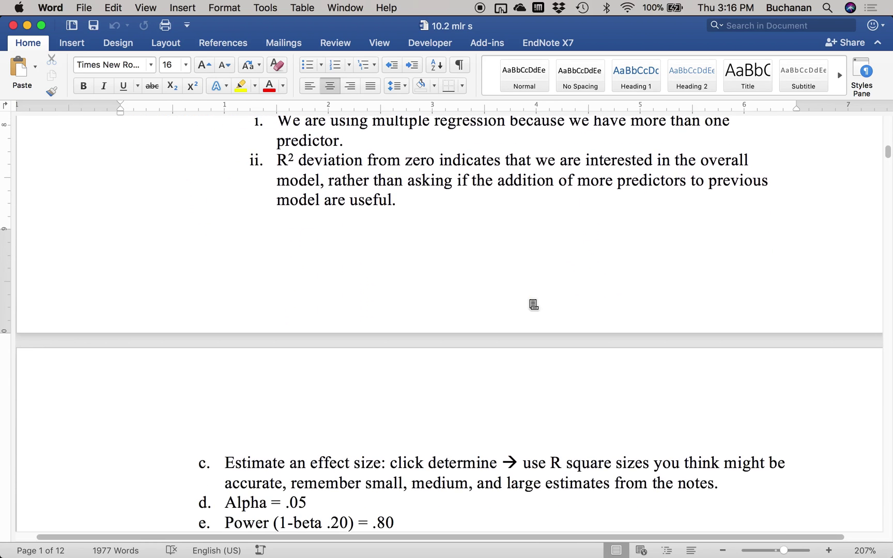
pyautogui.scroll(-14, 533, 304)
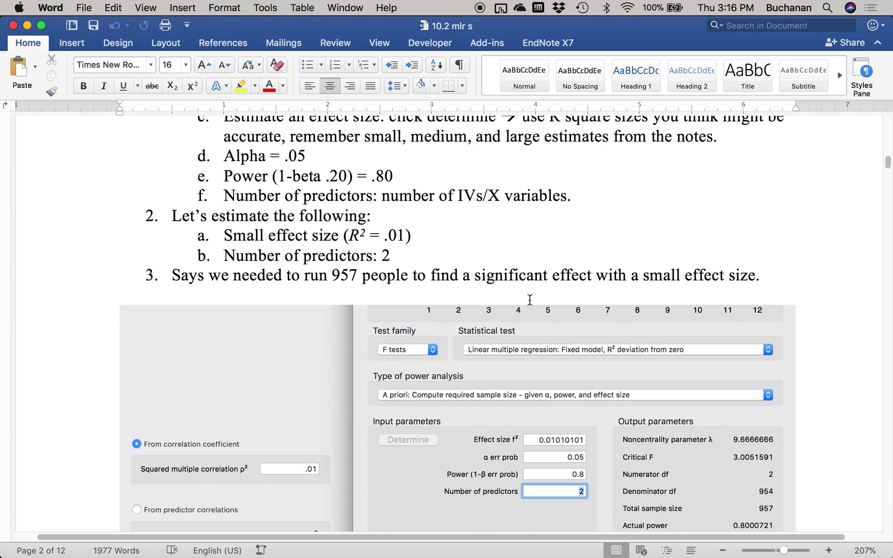
pyautogui.scroll(1, 529, 299)
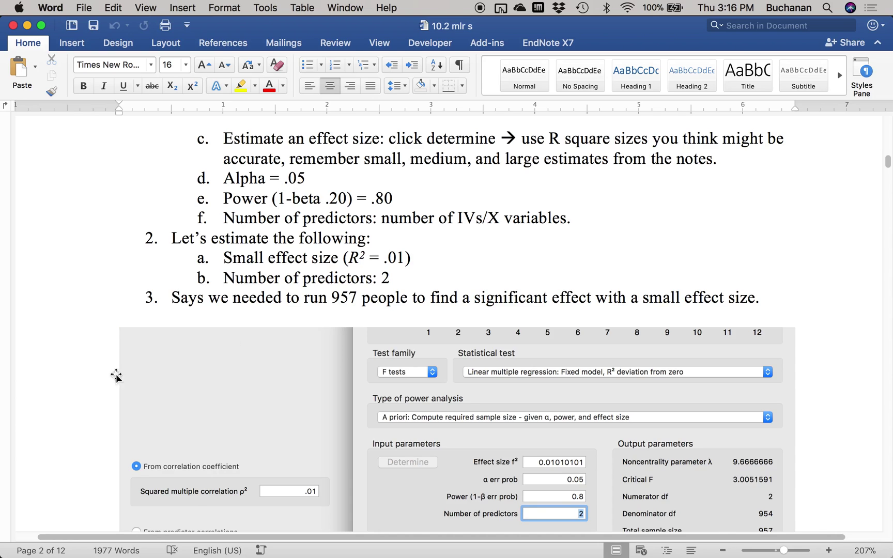
# Step: Switch to G*Power, determine the effect size from a squared multiple correlation of .01 and transfer it to the main window
pyautogui.hotkey('ctrl', 'Up')
pyautogui.click(757, 375)
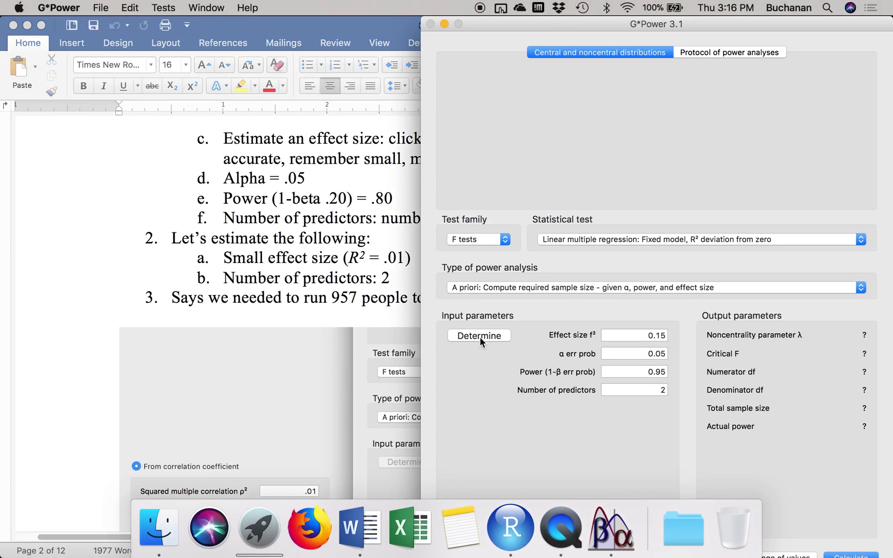
pyautogui.click(481, 336)
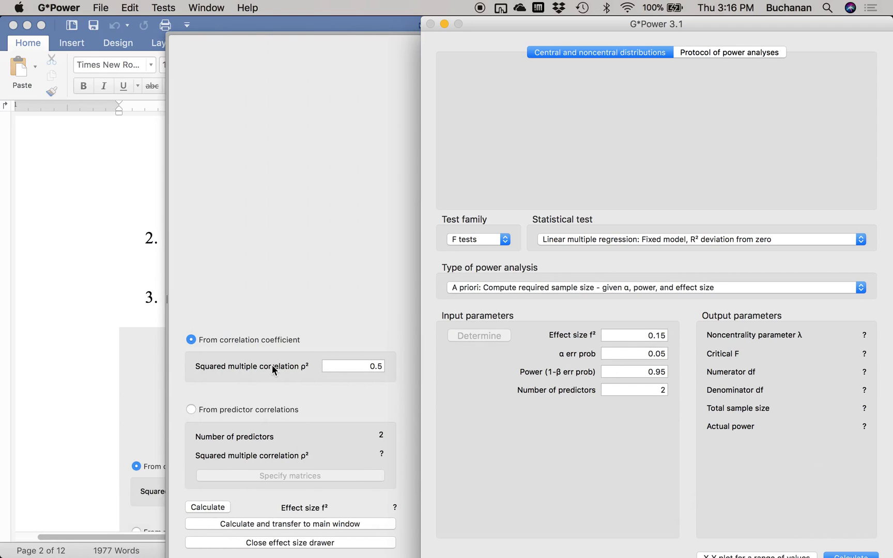
pyautogui.click(367, 364)
pyautogui.write('.01')
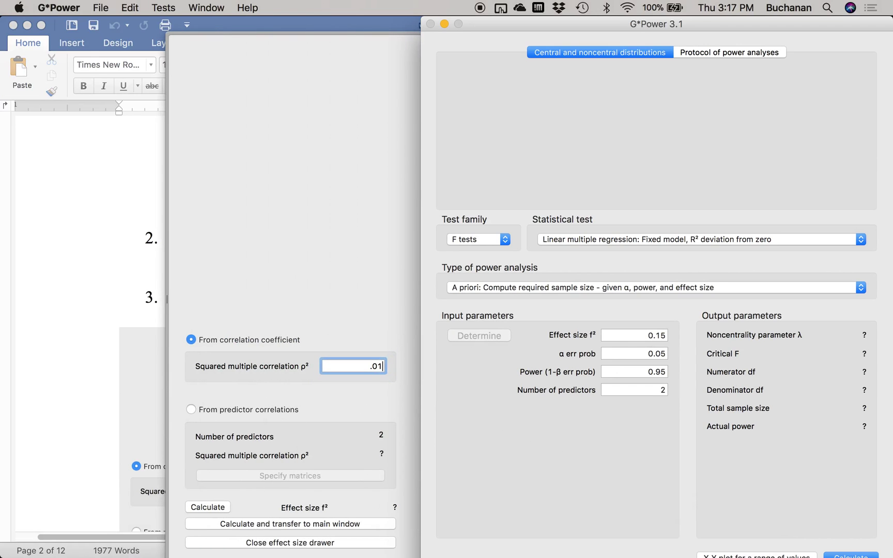
pyautogui.click(642, 335)
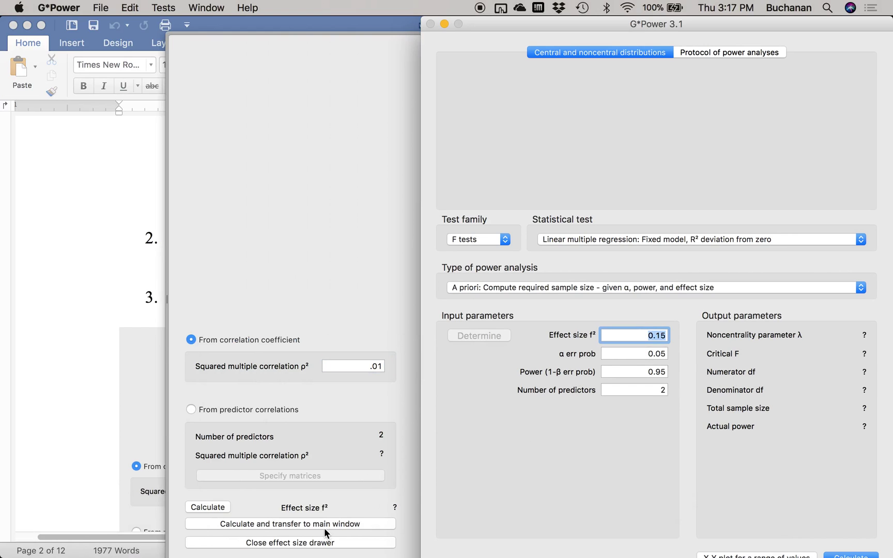
pyautogui.click(325, 524)
pyautogui.click(623, 335)
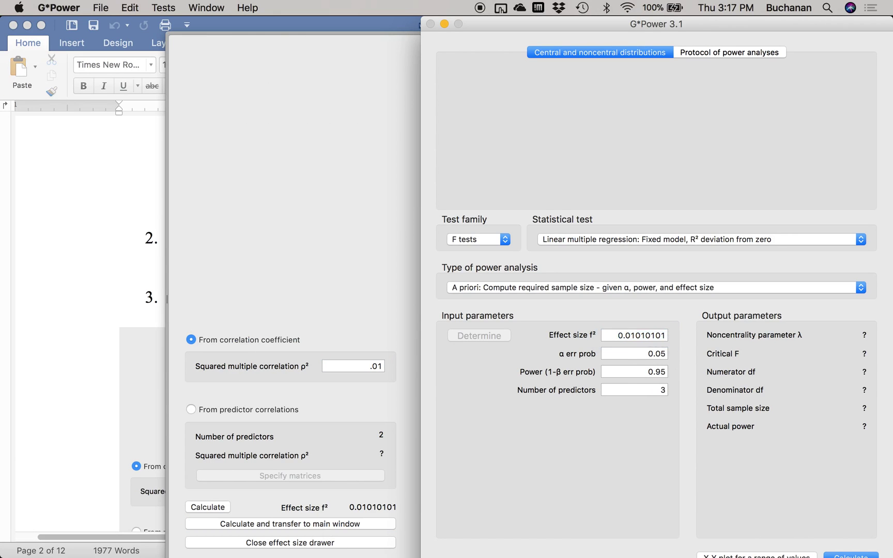
pyautogui.click(626, 339)
# Step: Set the power to .80 and the number of predictors to 2, and calculate the required sample size
pyautogui.click(644, 354)
pyautogui.click(631, 374)
pyautogui.write('.80')
pyautogui.click(635, 388)
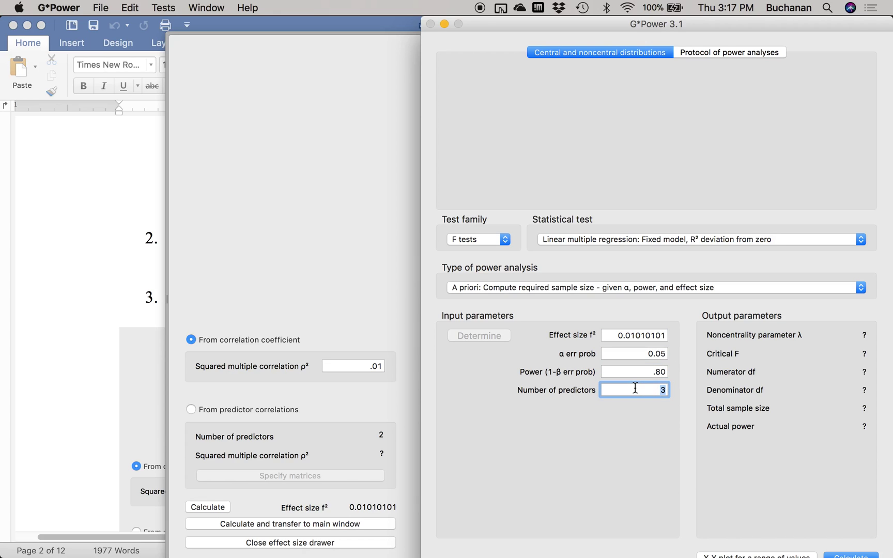
pyautogui.write('2')
pyautogui.press('Return')
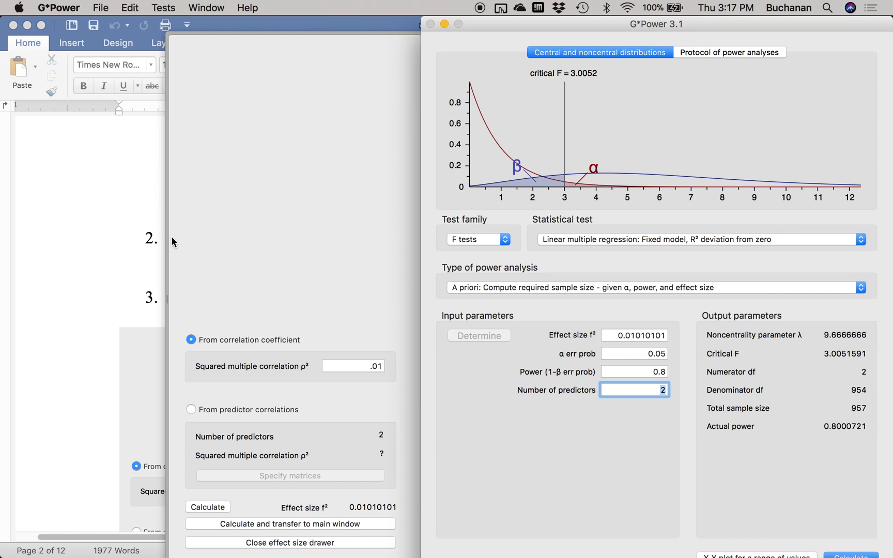
# Step: Switch to the Word notes and read past the power example to the accuracy check under Assumptions
pyautogui.click(77, 247)
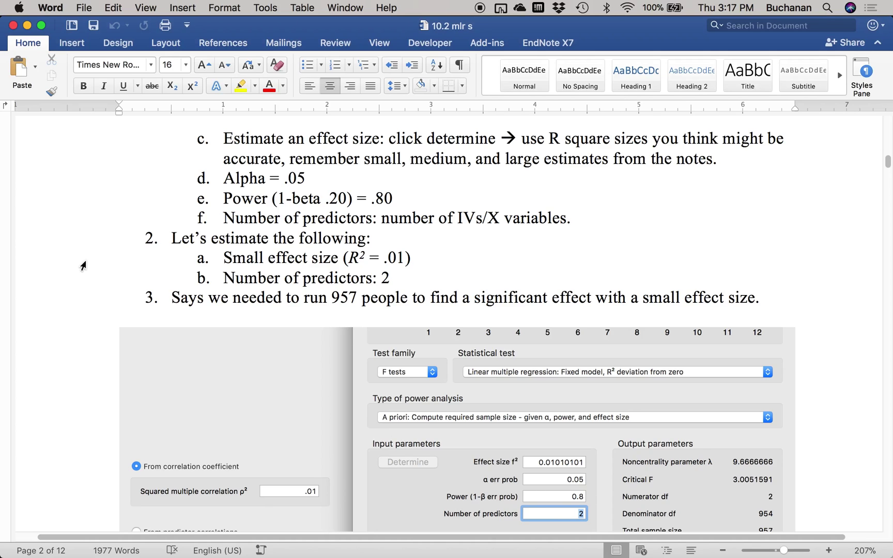
pyautogui.scroll(-2, 83, 265)
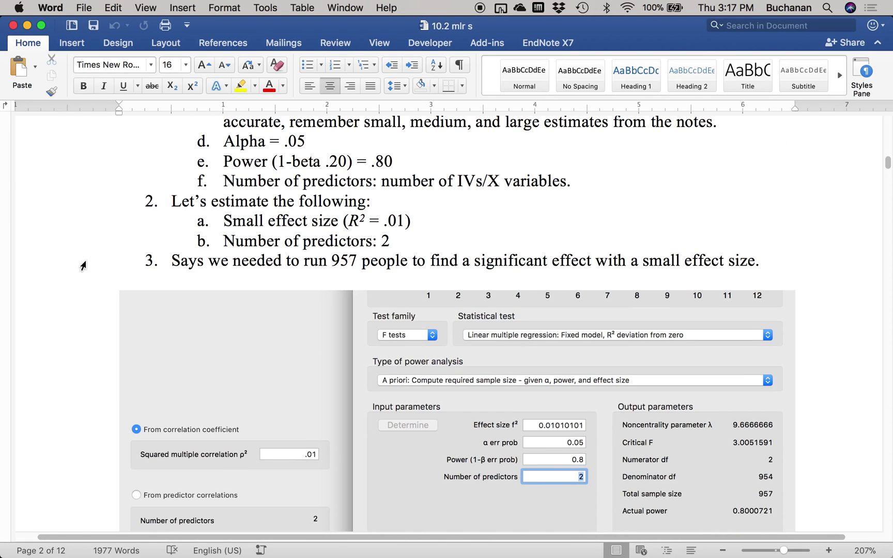
pyautogui.scroll(-8, 83, 266)
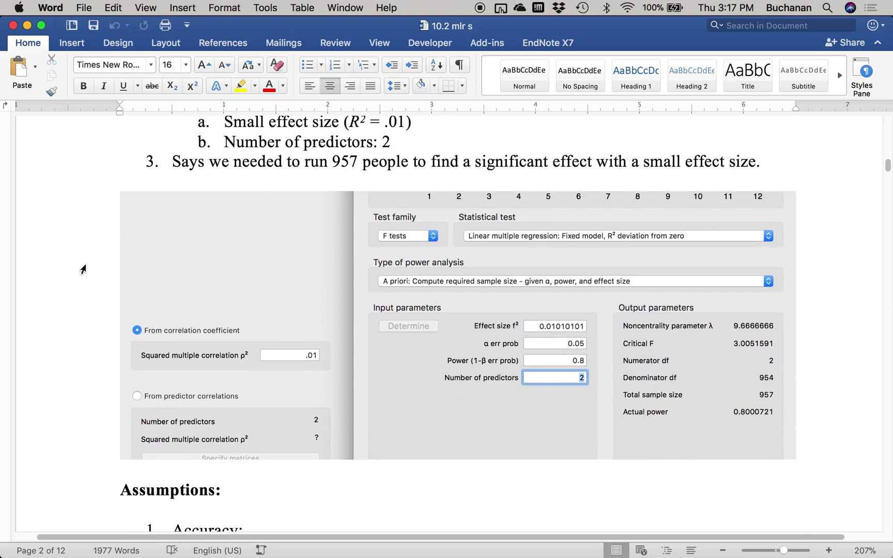
pyautogui.scroll(-12, 82, 269)
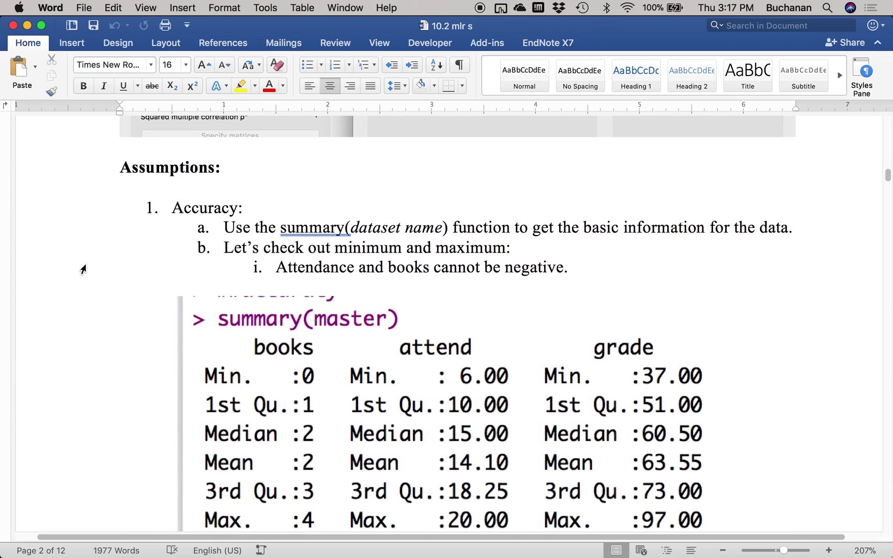
pyautogui.scroll(-2, 82, 268)
# Step: Switch to RStudio and run the script lines that set the working directory and import data 1.csv as master
pyautogui.hotkey('ctrl', 'Up')
pyautogui.click(221, 135)
pyautogui.click(156, 114)
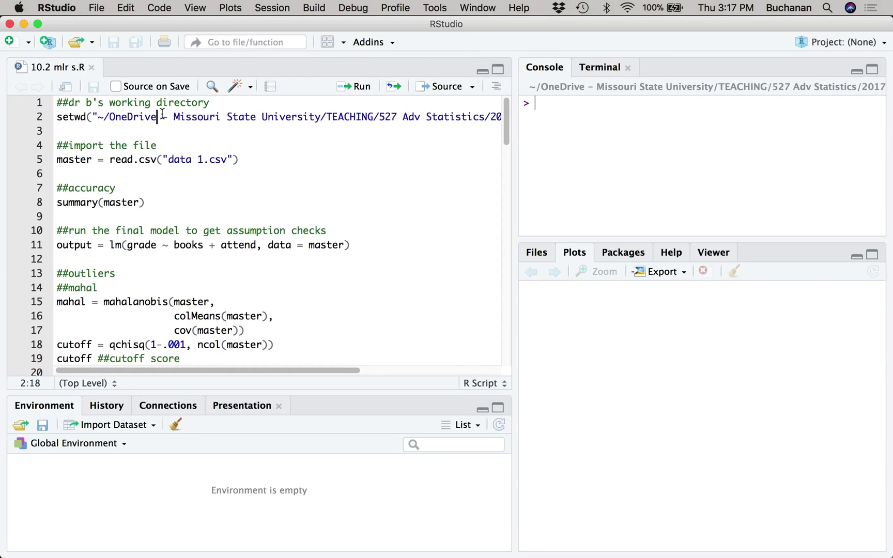
pyautogui.press('super+Return')
pyautogui.press('super+Return')
pyautogui.press('super+Return')
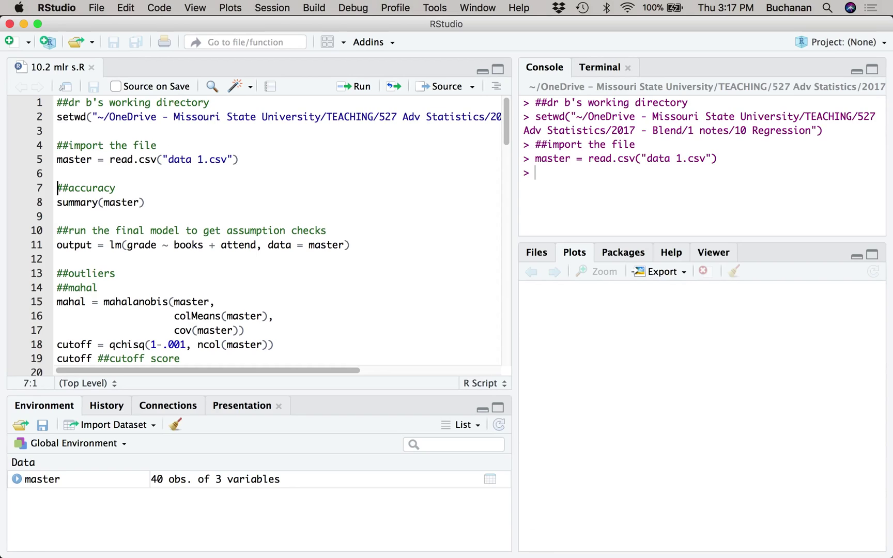
# Step: Run the accuracy summary of master and check the maximum values of books, attend and grade
pyautogui.press('super+Return')
pyautogui.press('super+Return')
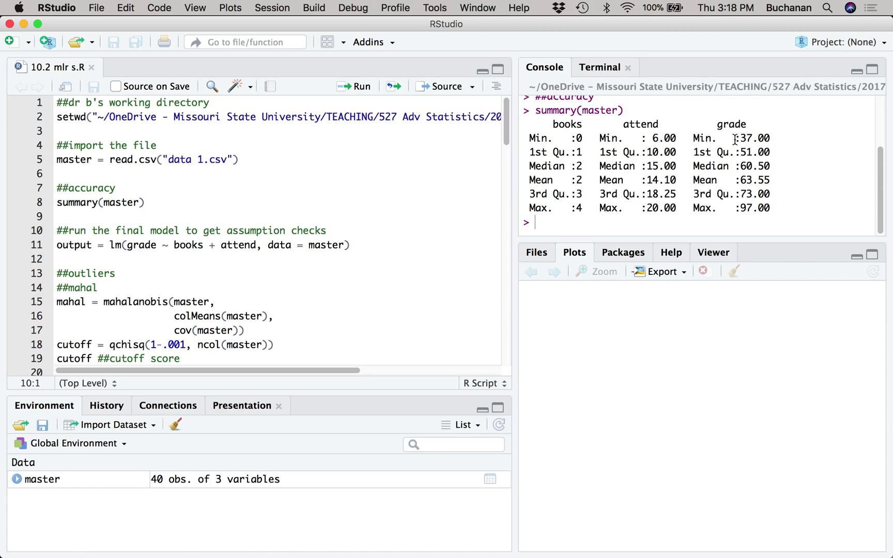
pyautogui.moveTo(770, 207); pyautogui.dragTo(693, 208)
pyautogui.moveTo(529, 208); pyautogui.dragTo(776, 207)
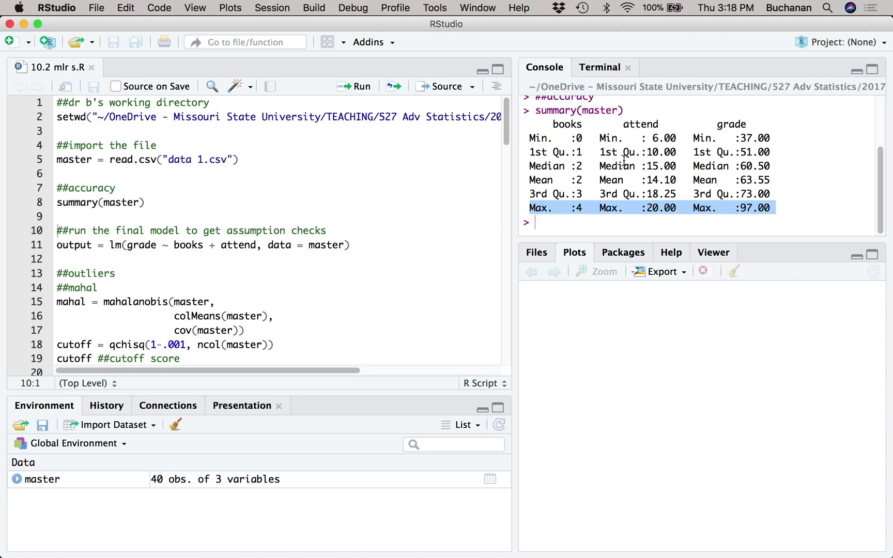
pyautogui.click(567, 156)
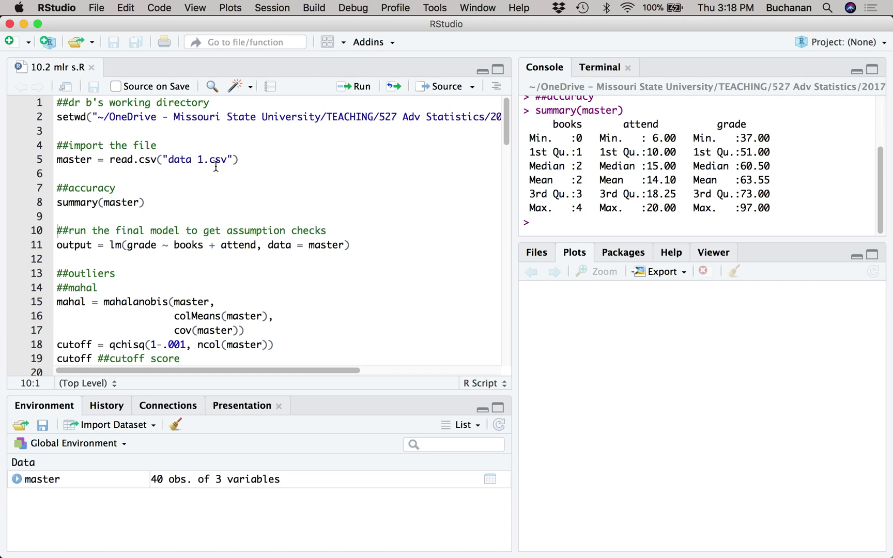
# Step: Switch to the Word notes and read the outlier instructions on Mahalanobis scores and the cutoff
pyautogui.click(113, 224)
pyautogui.hotkey('ctrl', 'Up')
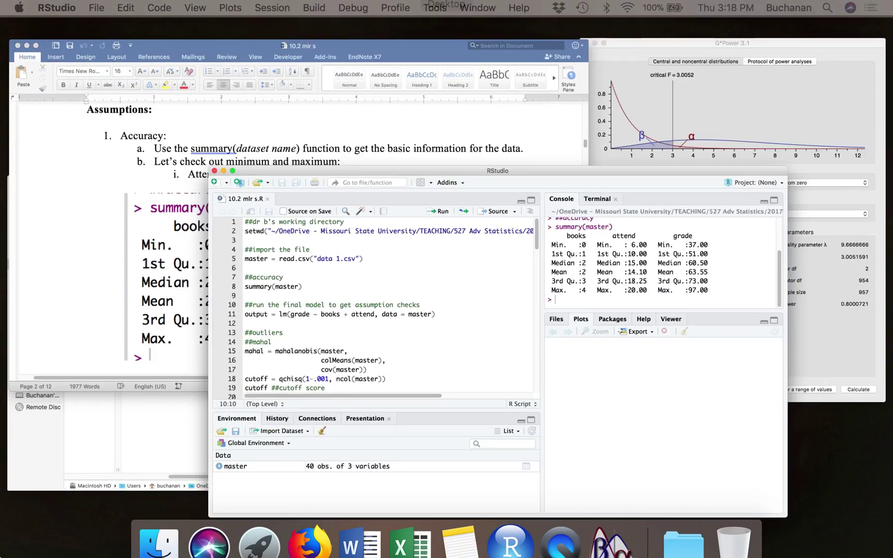
pyautogui.click(280, 221)
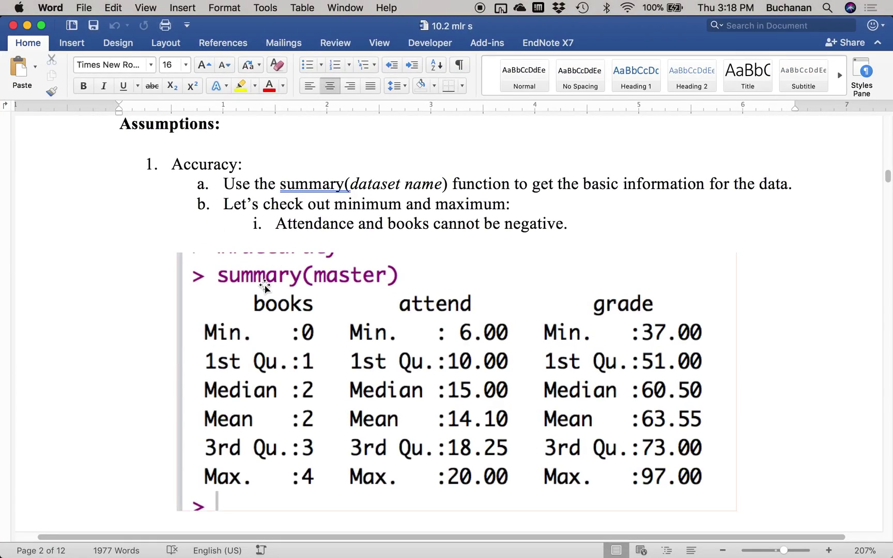
pyautogui.scroll(-5, 265, 285)
pyautogui.scroll(-10, 269, 289)
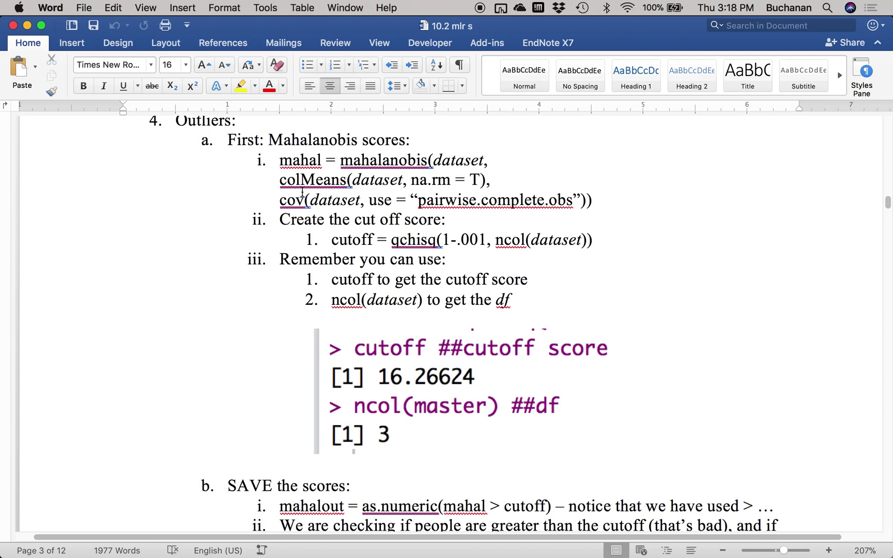
pyautogui.click(342, 360)
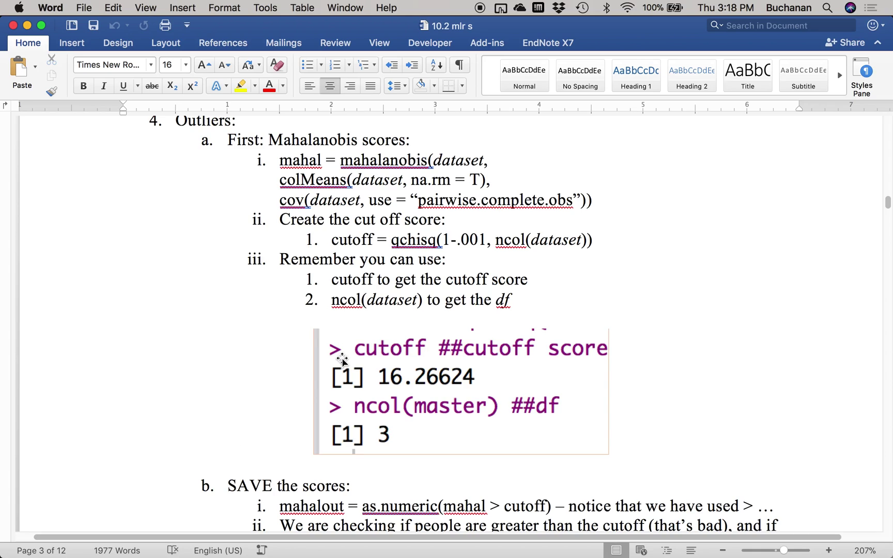
# Step: Switch to RStudio, review the lm formula, and run the model predicting grade from books and attend, stored as output
pyautogui.hotkey('ctrl', 'Up')
pyautogui.click(223, 177)
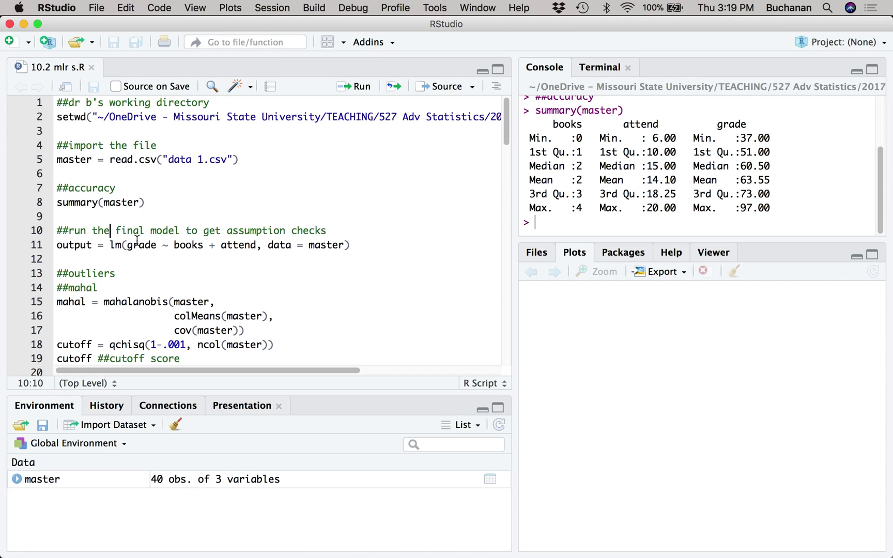
pyautogui.click(180, 244)
pyautogui.moveTo(206, 310)
pyautogui.click(109, 246)
pyautogui.doubleClick(141, 245)
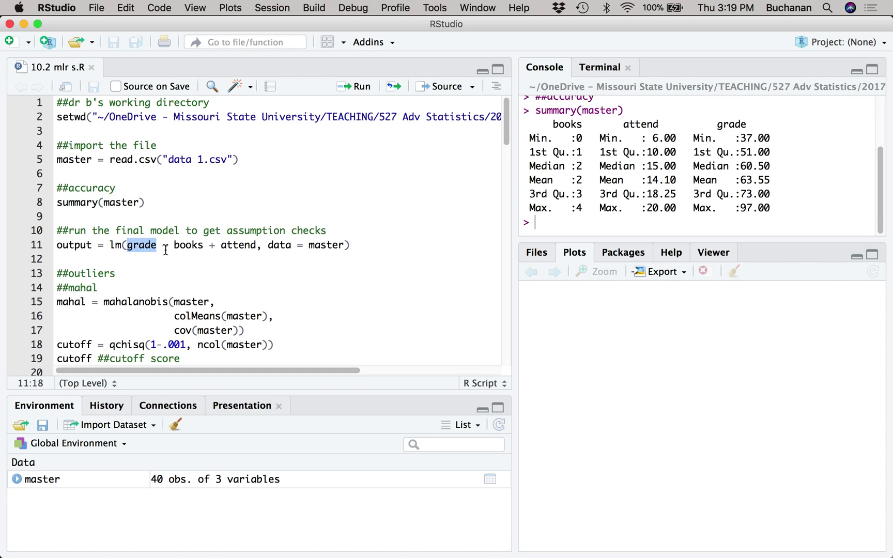
pyautogui.moveTo(157, 246); pyautogui.dragTo(338, 244)
pyautogui.click(338, 243)
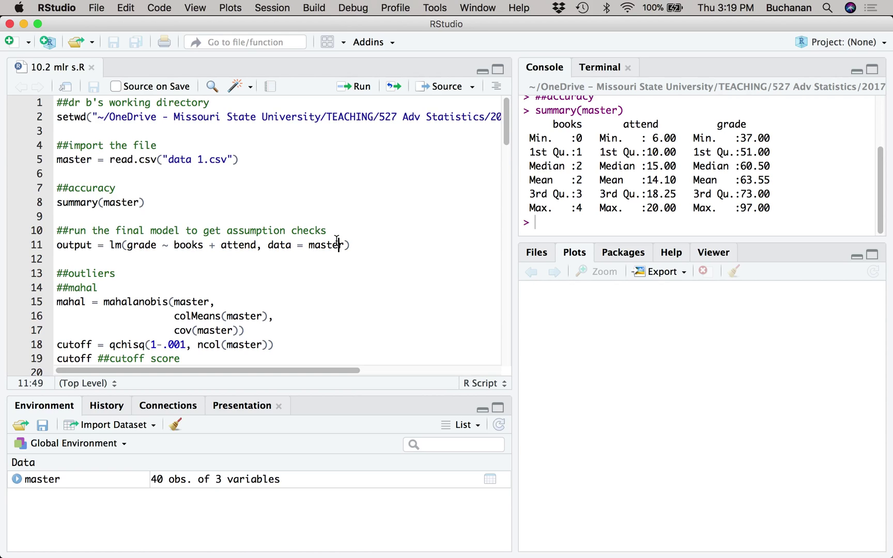
pyautogui.press('super+Return')
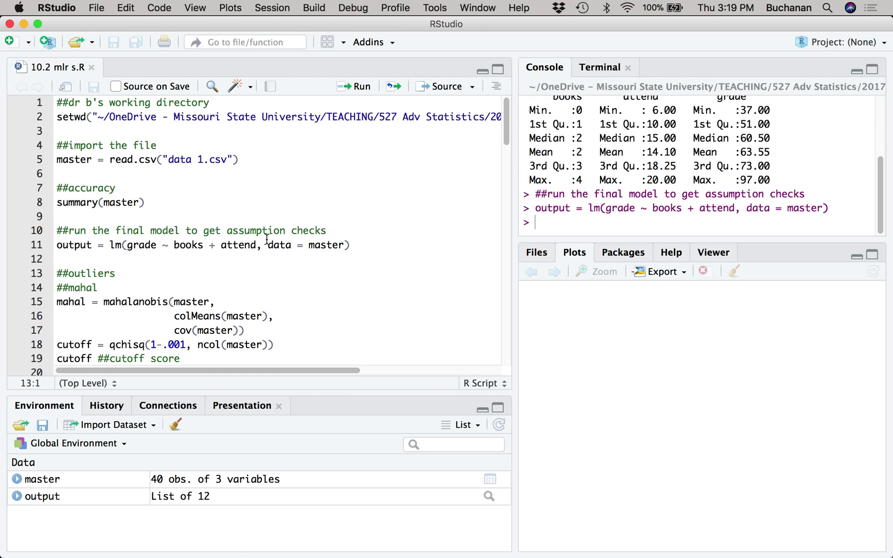
# Step: Run the outlier code that computes the Mahalanobis distances of master into mahal
pyautogui.scroll(-3, 266, 239)
pyautogui.scroll(-3, 266, 240)
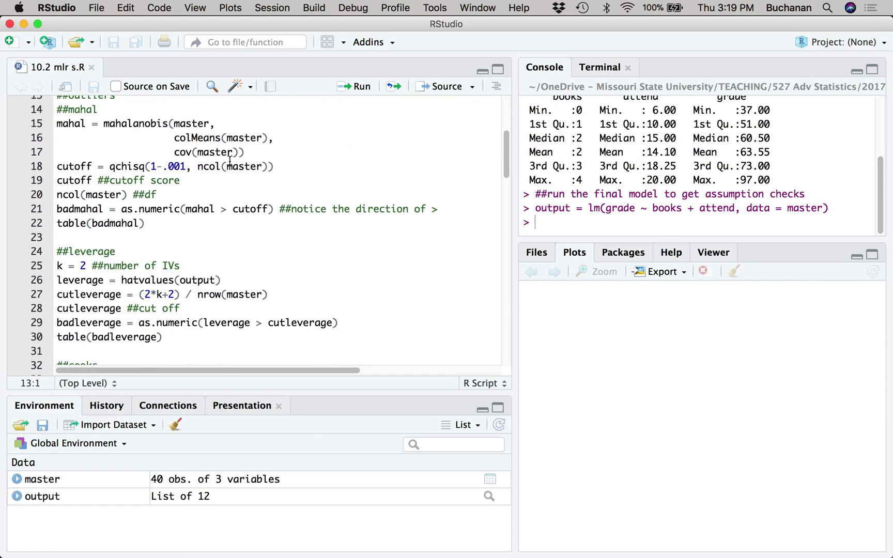
pyautogui.click(94, 126)
pyautogui.press('super+Return')
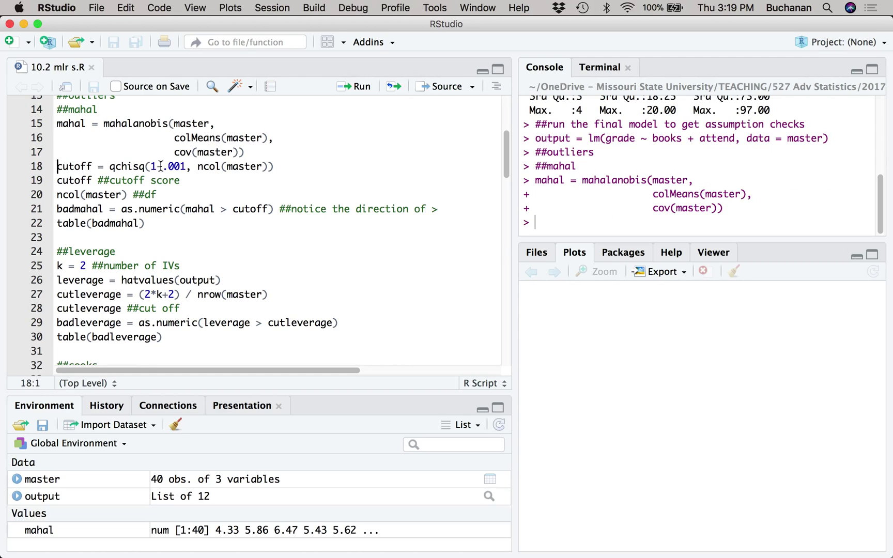
# Step: Run the qchisq(1-.001, ncol(master)) line to store the Mahalanobis cutoff, and display the cutoff and its degrees of freedom
pyautogui.moveTo(162, 167); pyautogui.dragTo(186, 166)
pyautogui.doubleClick(203, 166)
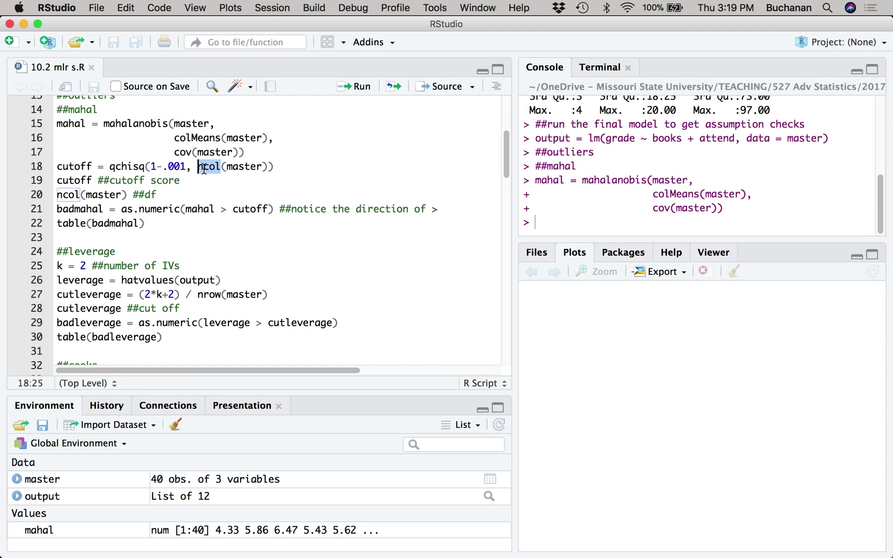
pyautogui.click(258, 167)
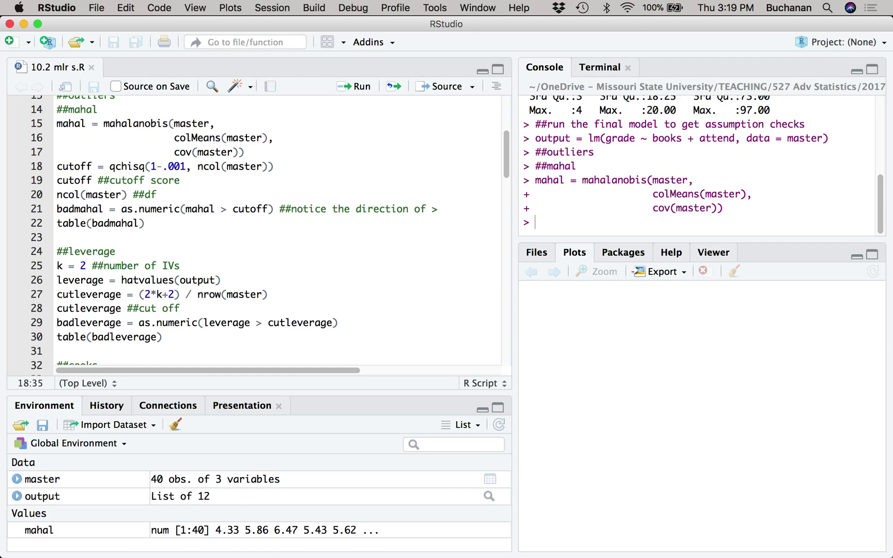
pyautogui.press('super+Return')
pyautogui.press('super+Return')
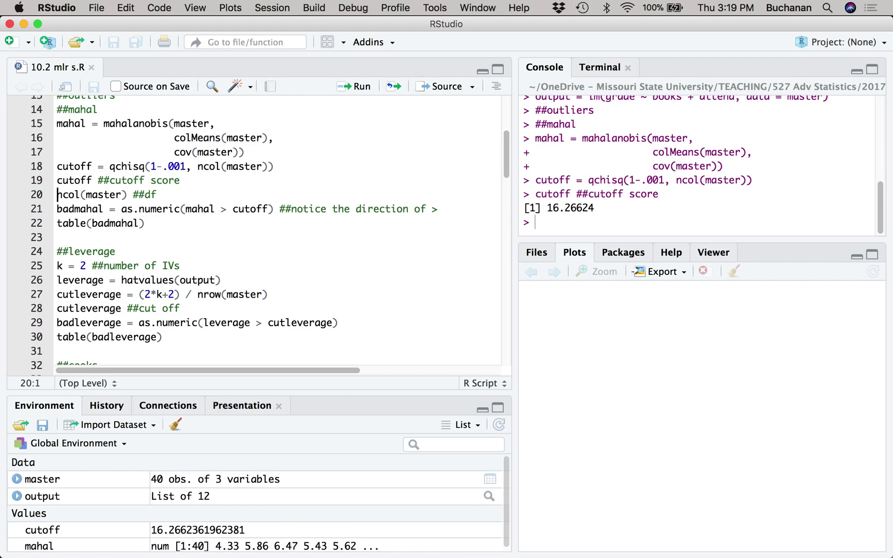
pyautogui.press('super+Return')
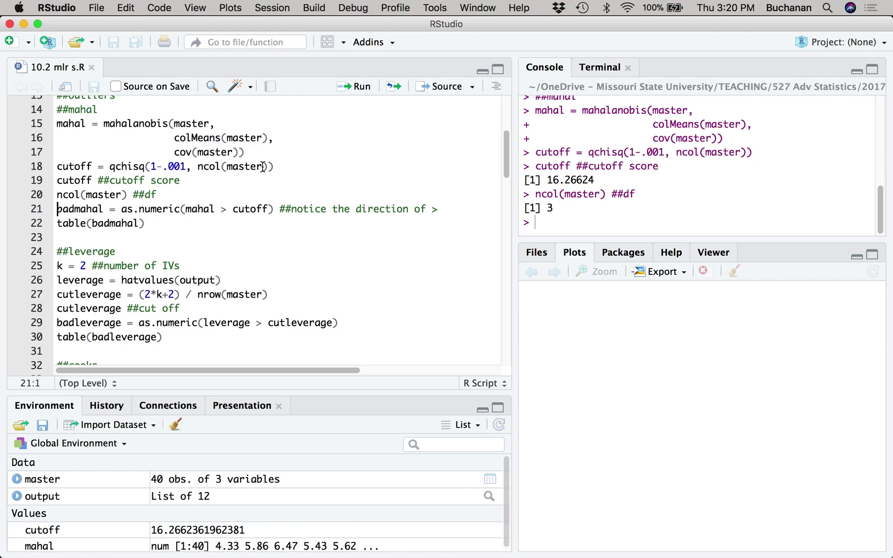
# Step: Review the badmahal line and run summary(mahal < cutoff) in the console to check scores against the cutoff
pyautogui.click(71, 206)
pyautogui.moveTo(71, 206); pyautogui.dragTo(274, 209)
pyautogui.write('summar')
pyautogui.write('y(ma')
pyautogui.write('hal < cut')
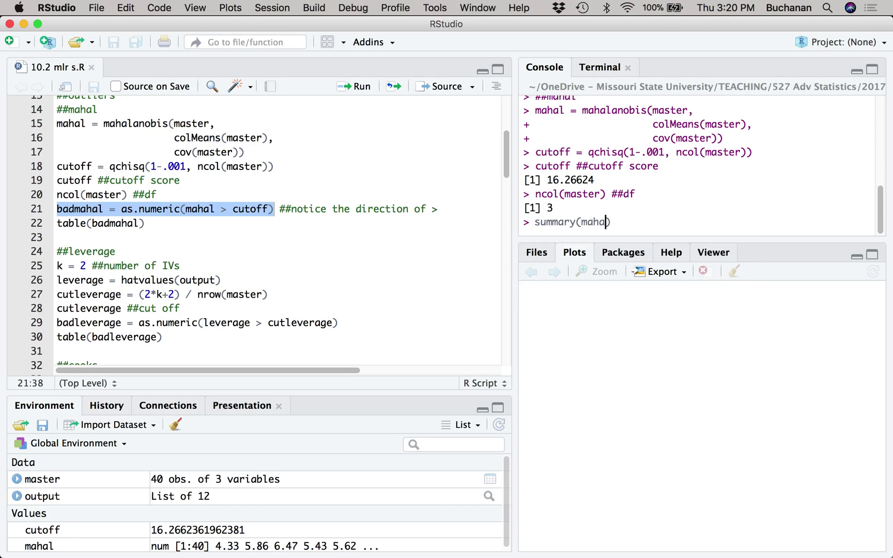
pyautogui.write('off')
pyautogui.press('Return')
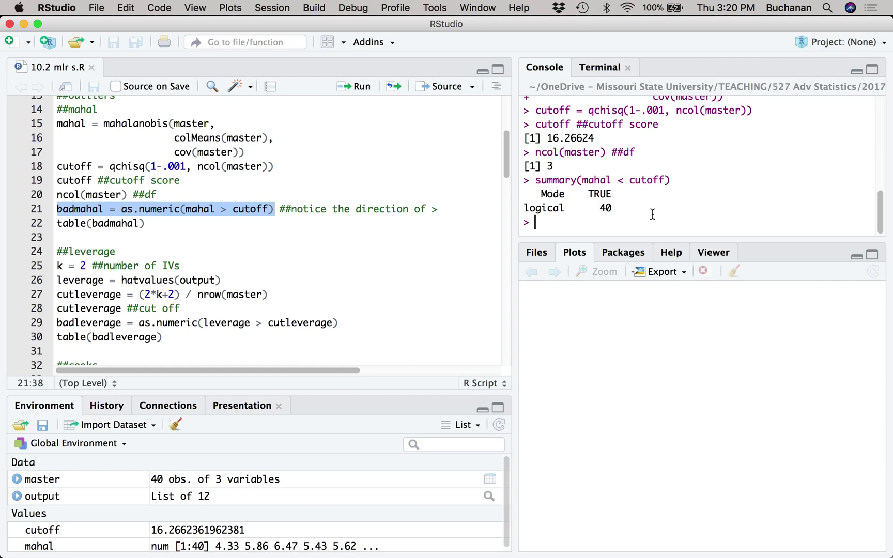
# Step: Evaluate mahal > cutoff in the console to list the logical result for every case
pyautogui.click(163, 209)
pyautogui.moveTo(187, 209); pyautogui.dragTo(269, 208)
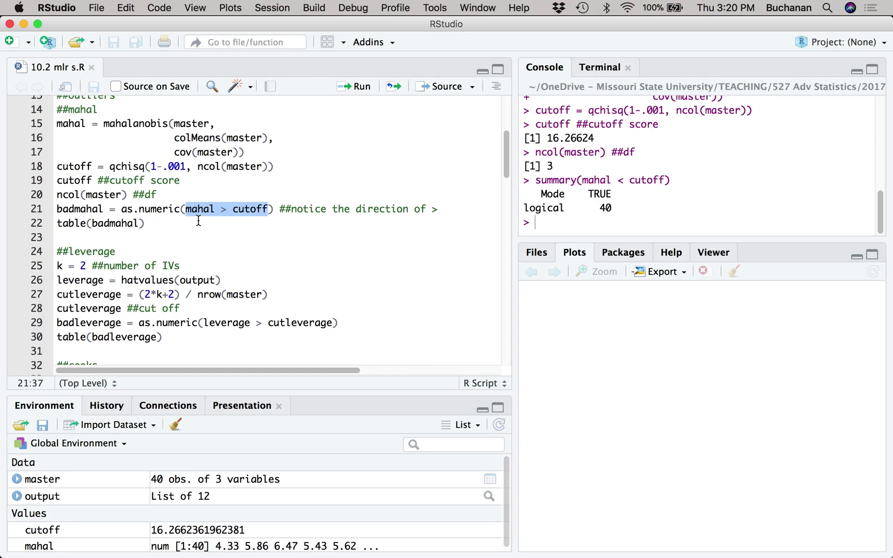
pyautogui.click(548, 224)
pyautogui.write('mahal > cutoff')
pyautogui.press('Return')
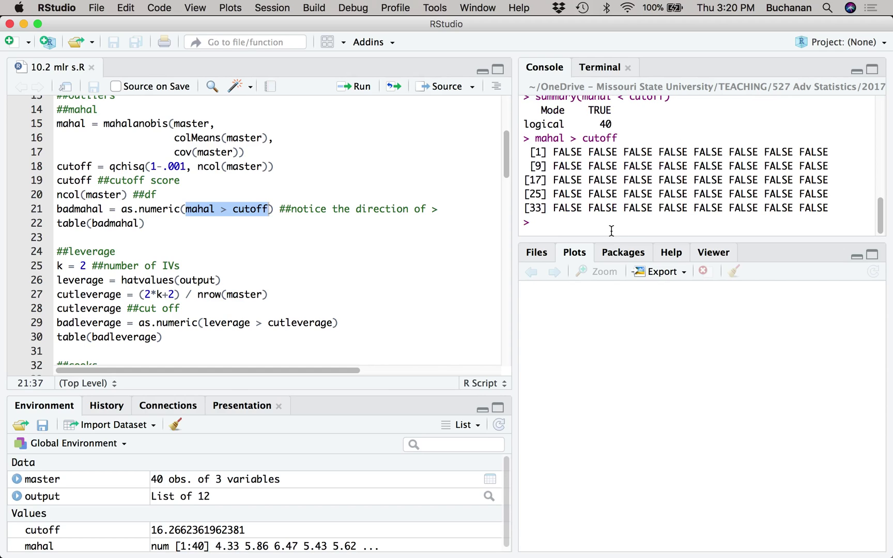
# Step: Evaluate as.numeric(mahal > cutoff) in the console to see the comparison converted to numbers
pyautogui.write('as.u')
pyautogui.press('BackSpace')
pyautogui.write('num')
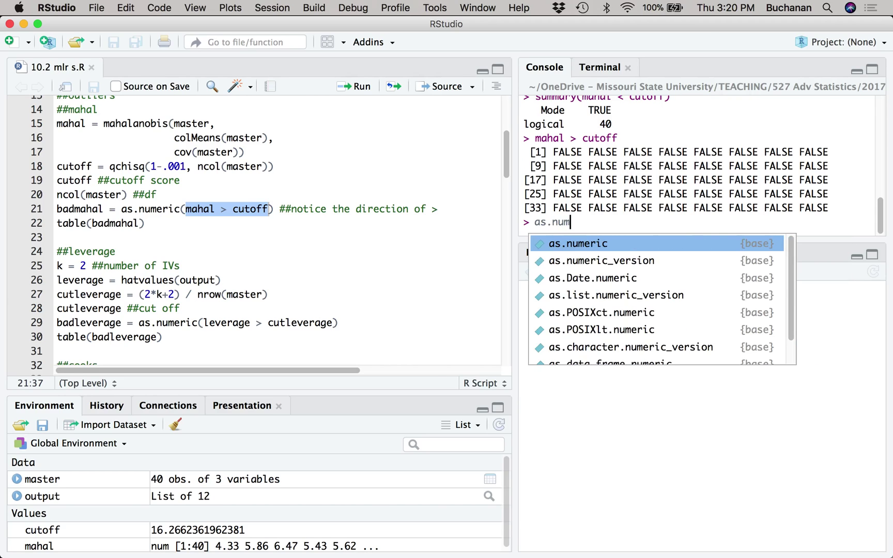
pyautogui.press('Return')
pyautogui.write('mahal ')
pyautogui.write('> cutof')
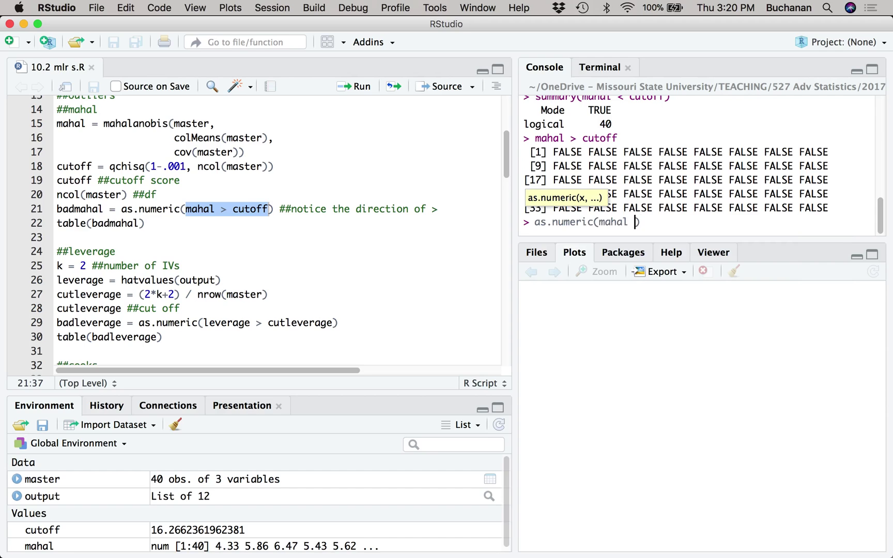
pyautogui.write('f')
pyautogui.press('Return')
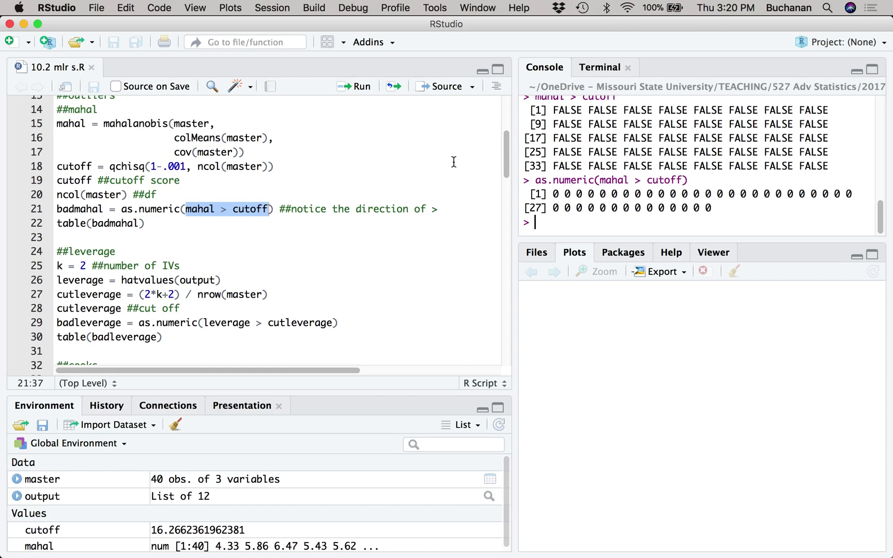
pyautogui.click(187, 204)
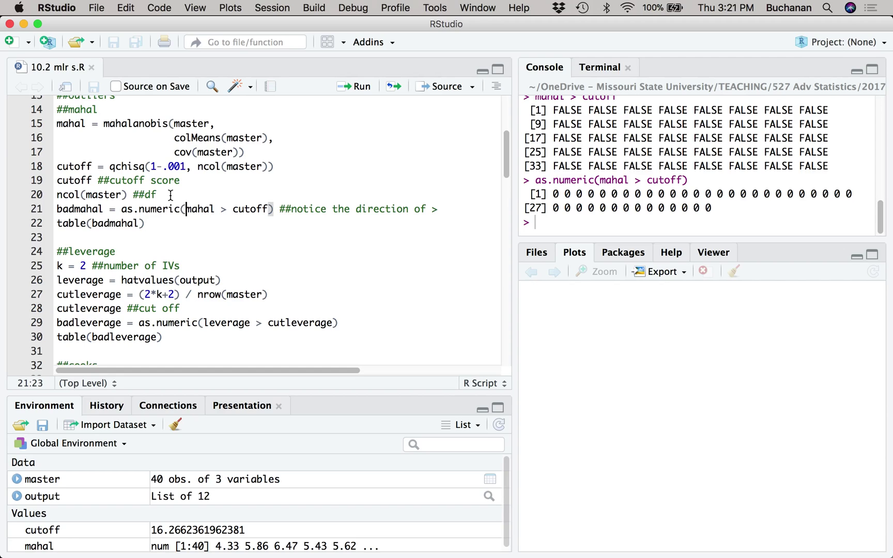
pyautogui.press('Return')
pyautogui.press('Tab')
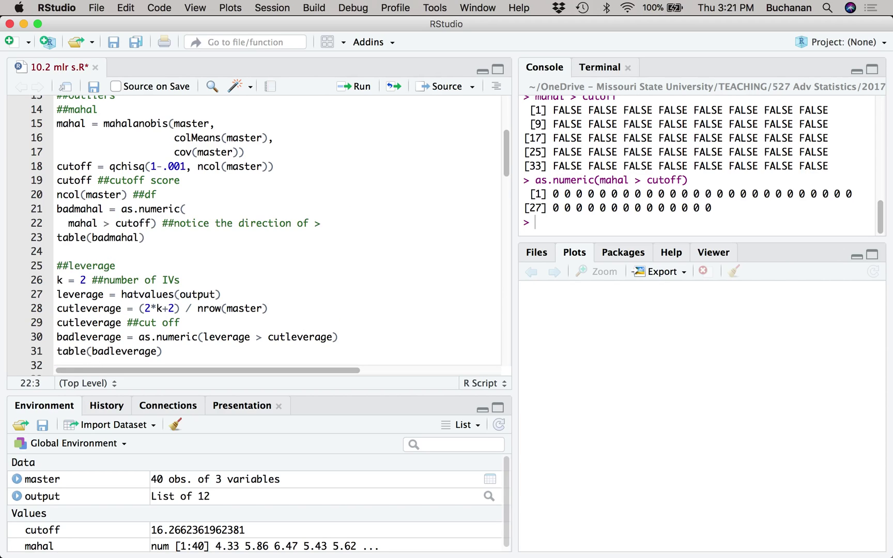
pyautogui.press('super+z')
pyautogui.press('super+z')
# Step: Run the line that stores the Mahalanobis outlier flags as badmahal, print badmahal, and tabulate it with table(badmahal)
pyautogui.press('super+Return')
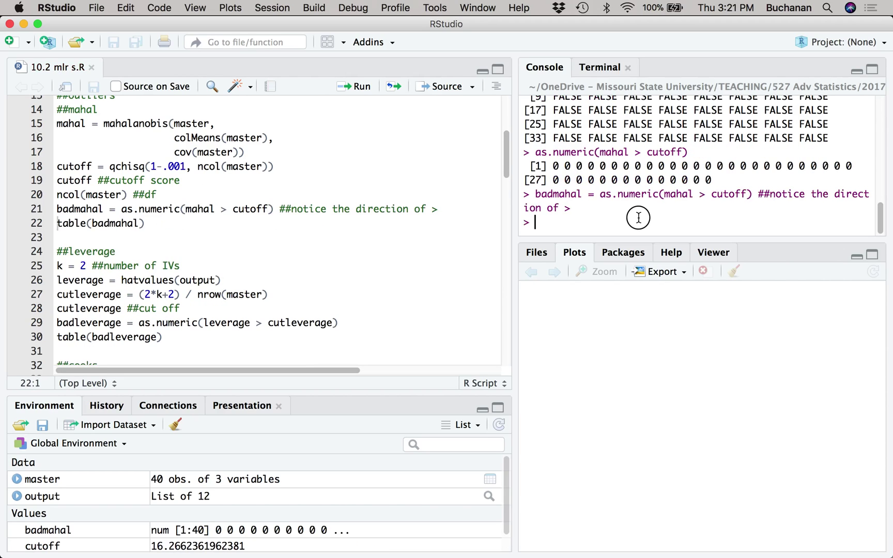
pyautogui.write('badmahal')
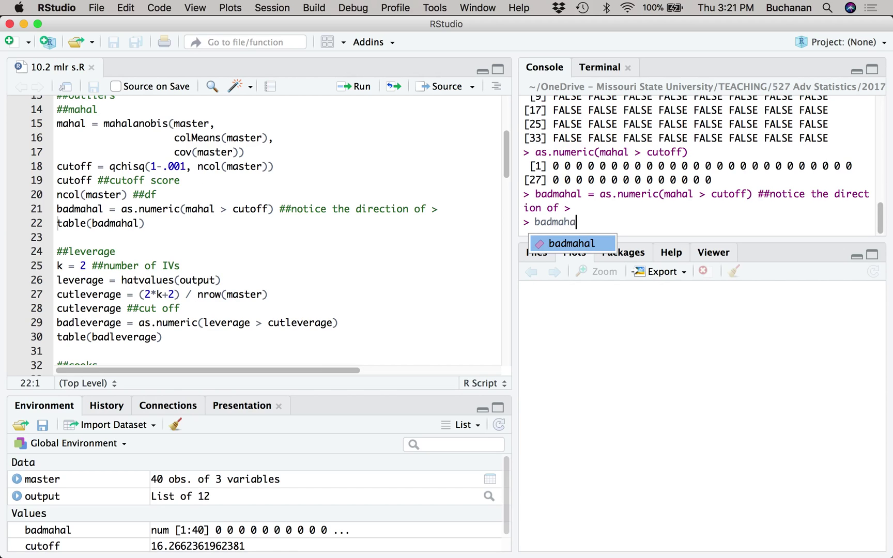
pyautogui.press('Return')
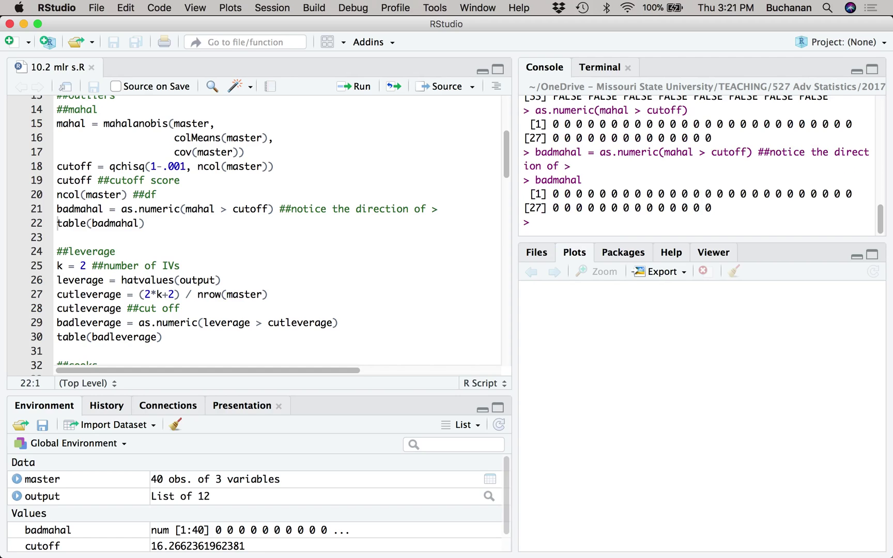
pyautogui.click(138, 224)
pyautogui.press('super+Return')
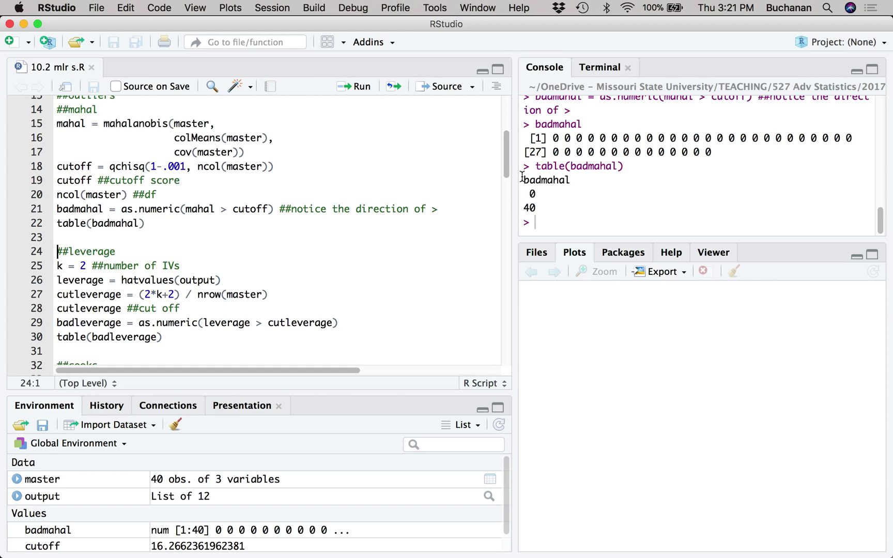
# Step: Switch to the Word notes and read the leverage section, covering hatvalues(output) and the (2*k+2) / nrow(dataset) cutoff
pyautogui.hotkey('ctrl', 'Up')
pyautogui.click(197, 248)
pyautogui.scroll(-10, 216, 271)
pyautogui.scroll(-15, 216, 270)
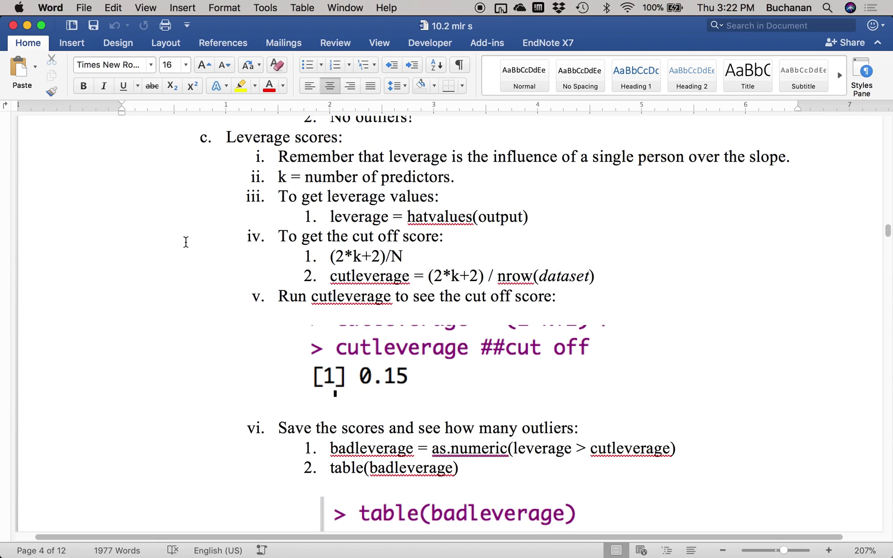
pyautogui.doubleClick(487, 215)
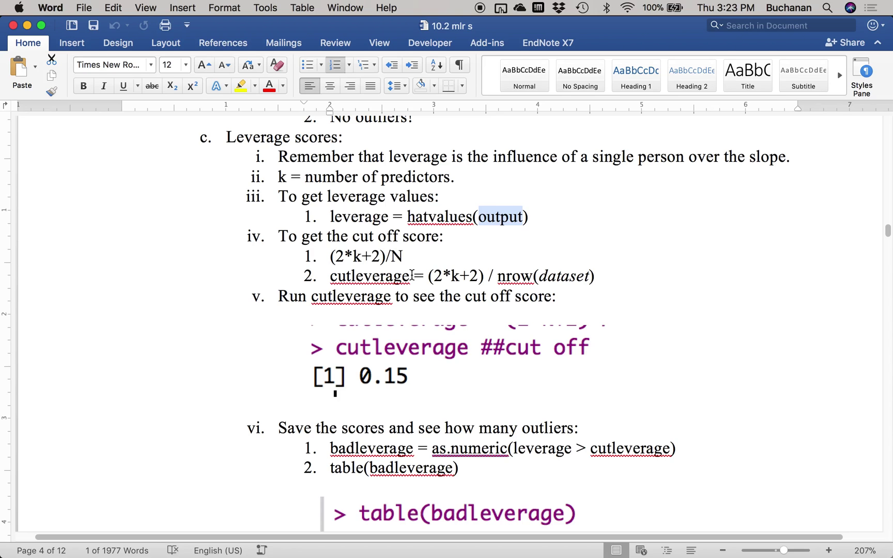
pyautogui.moveTo(498, 276); pyautogui.dragTo(598, 276)
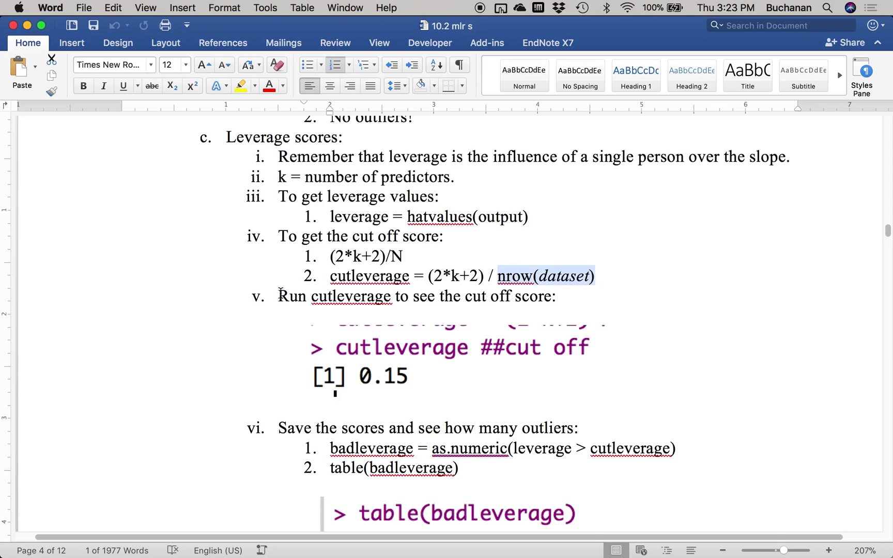
# Step: Switch to RStudio, run the k = 2 and leverage = hatvalues(output) lines, and print leverage in the console
pyautogui.hotkey('ctrl', 'Up')
pyautogui.click(165, 152)
pyautogui.click(110, 264)
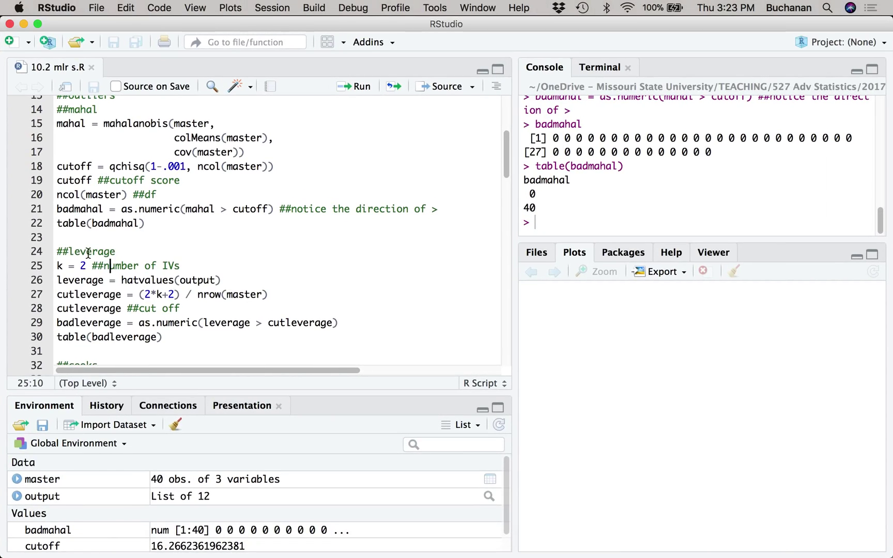
pyautogui.press('cmd+Return')
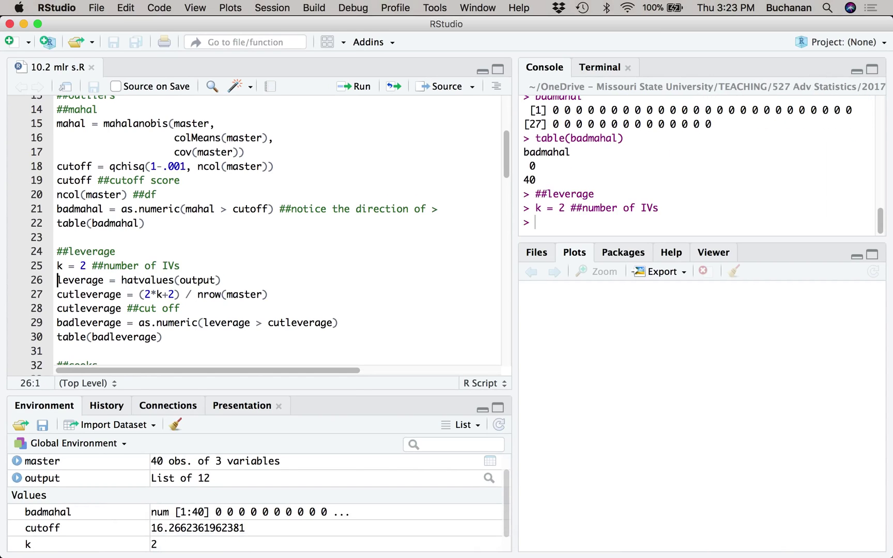
pyautogui.press('cmd+Return')
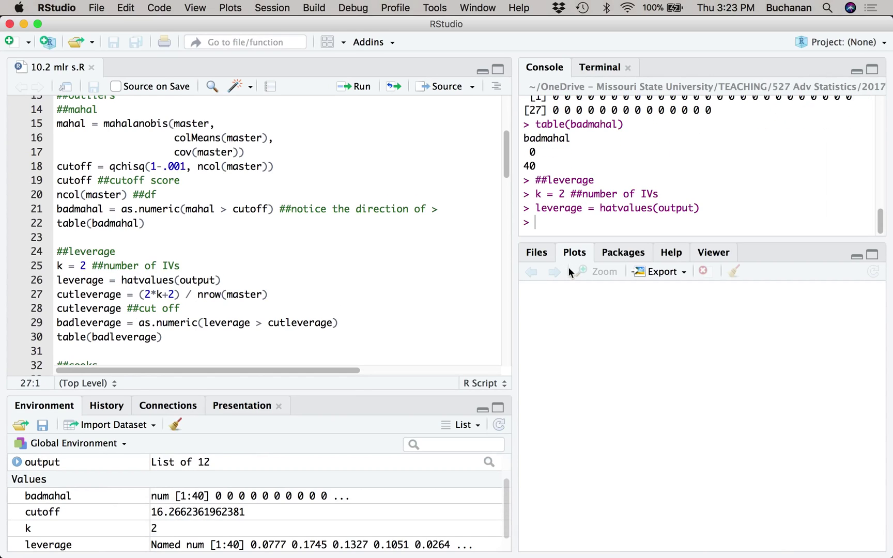
pyautogui.click(638, 215)
pyautogui.write('leverage')
pyautogui.press('Return')
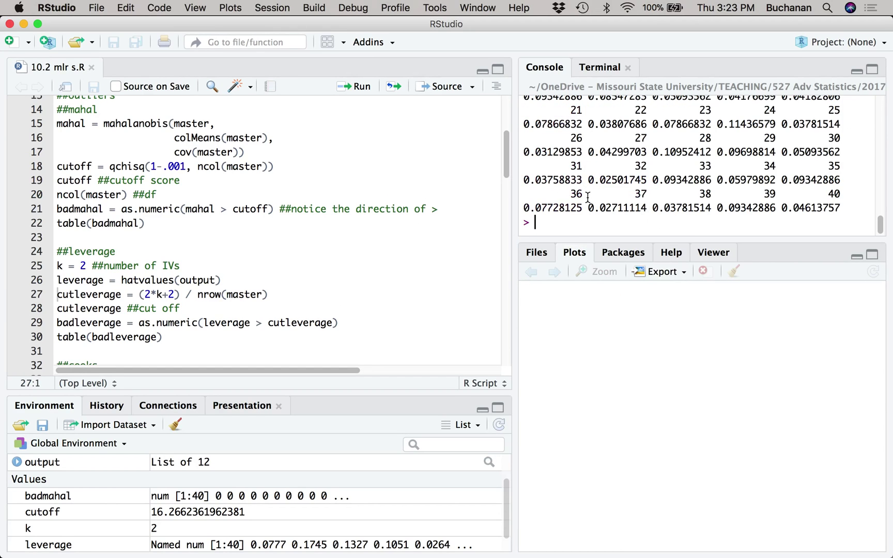
# Step: Run the line storing the leverage cutoff (2*k+2) / nrow(master) as cutleverage, and display cutleverage
pyautogui.click(122, 294)
pyautogui.press('super+Return')
pyautogui.press('super+Return')
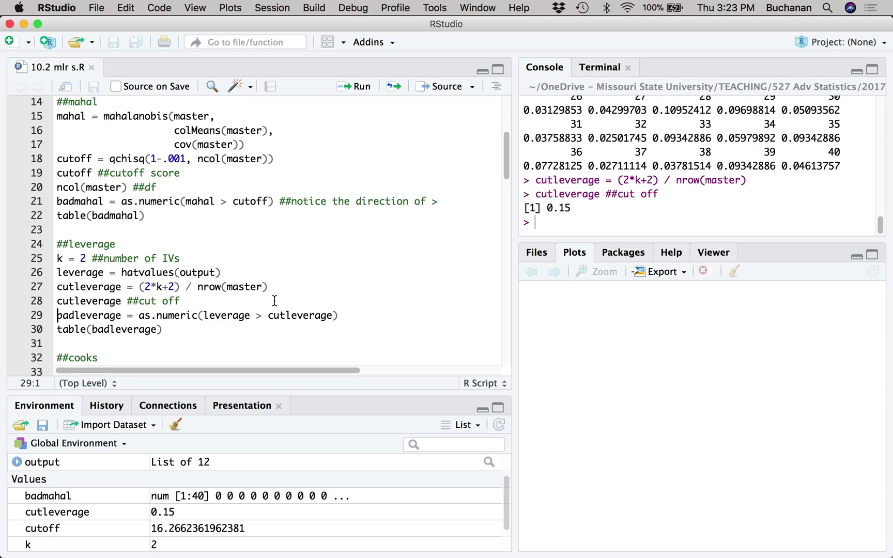
# Step: Compare the badleverage and badmahal lines, store the leverage outlier flags as badleverage, and review the output of table(badleverage)
pyautogui.scroll(-4, 199, 272)
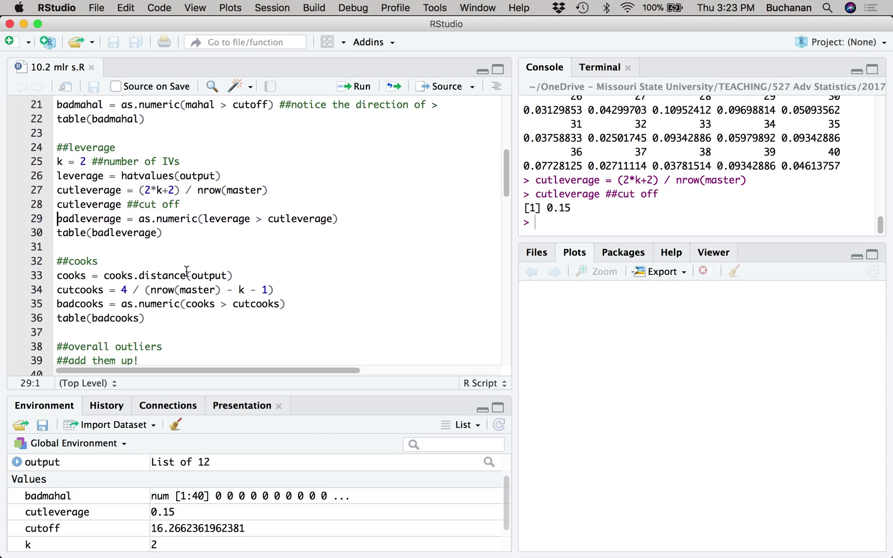
pyautogui.moveTo(57, 219); pyautogui.dragTo(349, 222)
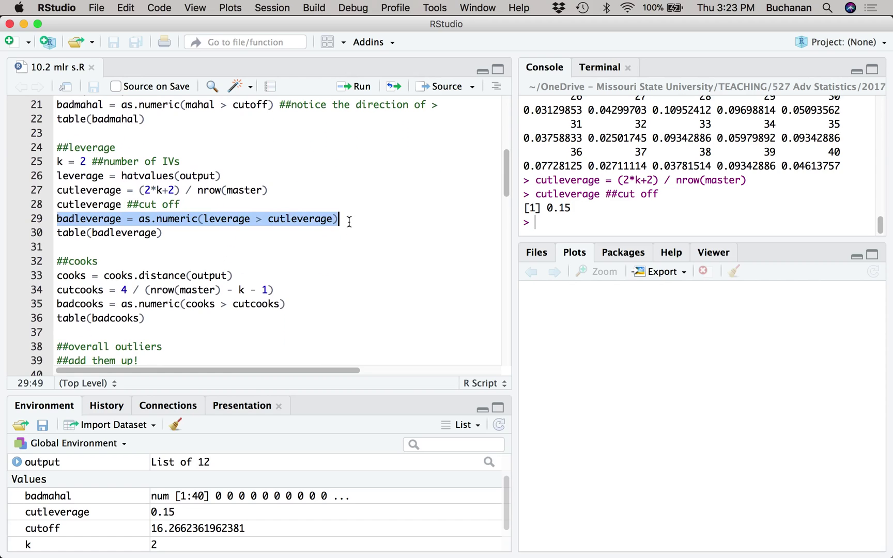
pyautogui.scroll(4, 284, 217)
pyautogui.moveTo(55, 206); pyautogui.dragTo(484, 209)
pyautogui.scroll(-4, 340, 245)
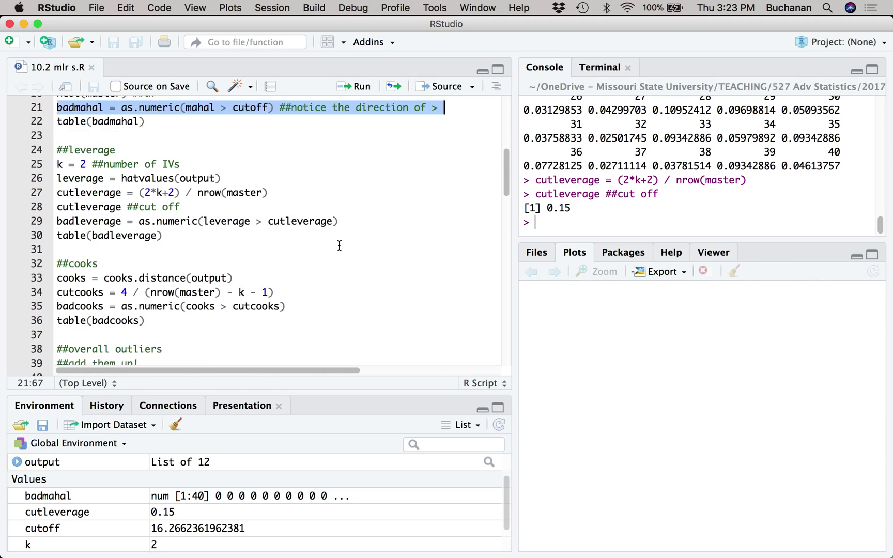
pyautogui.scroll(-2, 340, 245)
pyautogui.click(234, 168)
pyautogui.press('super+Return')
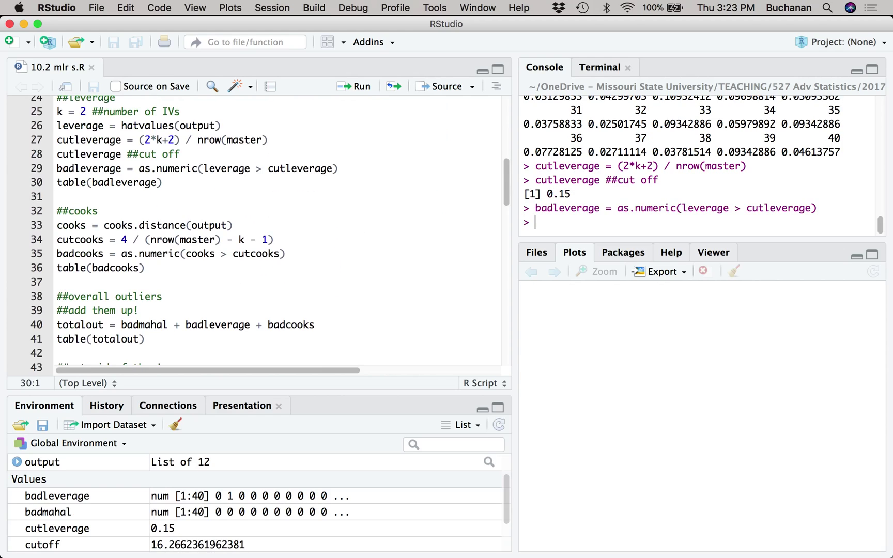
pyautogui.press('super+Return')
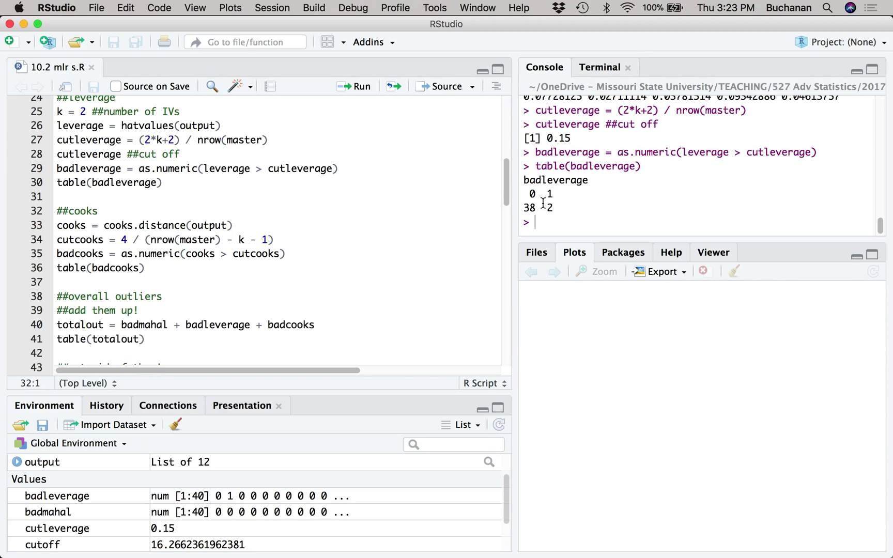
pyautogui.moveTo(524, 193); pyautogui.dragTo(565, 193)
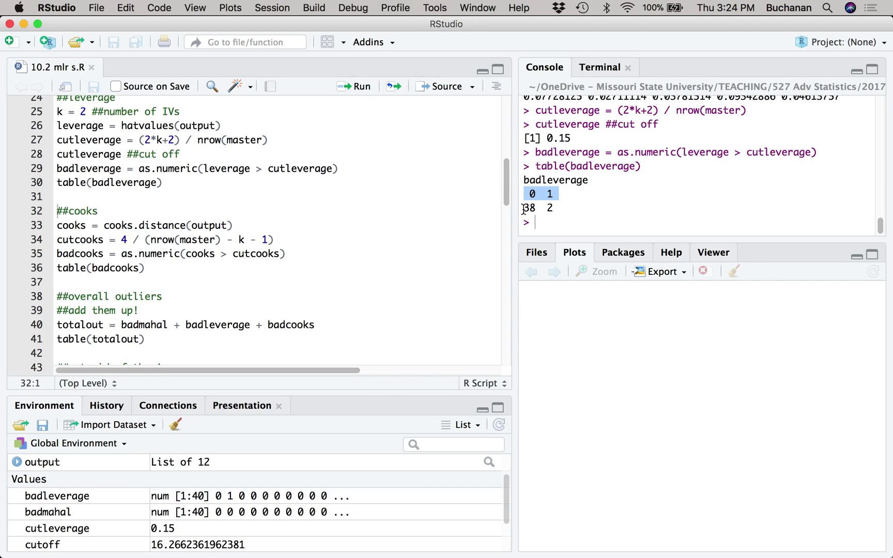
pyautogui.moveTo(525, 209); pyautogui.dragTo(562, 203)
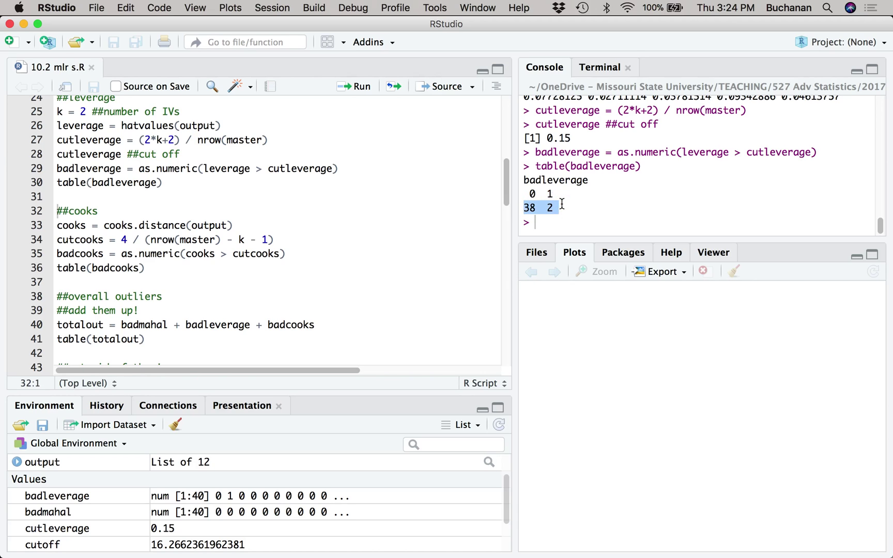
pyautogui.click(202, 168)
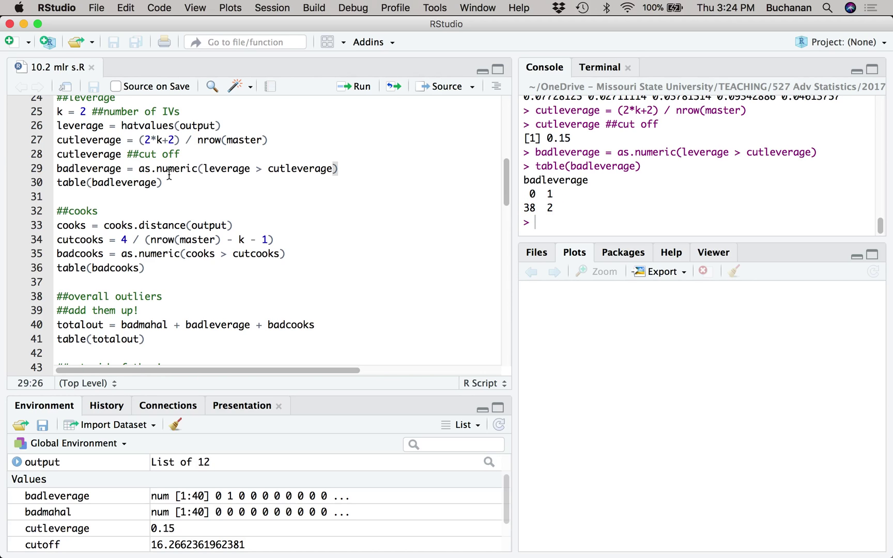
# Step: Switch to the Word notes and read the Cook's scores section with its cutoff formula 4 / (N-k-1)
pyautogui.hotkey('ctrl', 'Up')
pyautogui.click(162, 239)
pyautogui.scroll(-10, 164, 240)
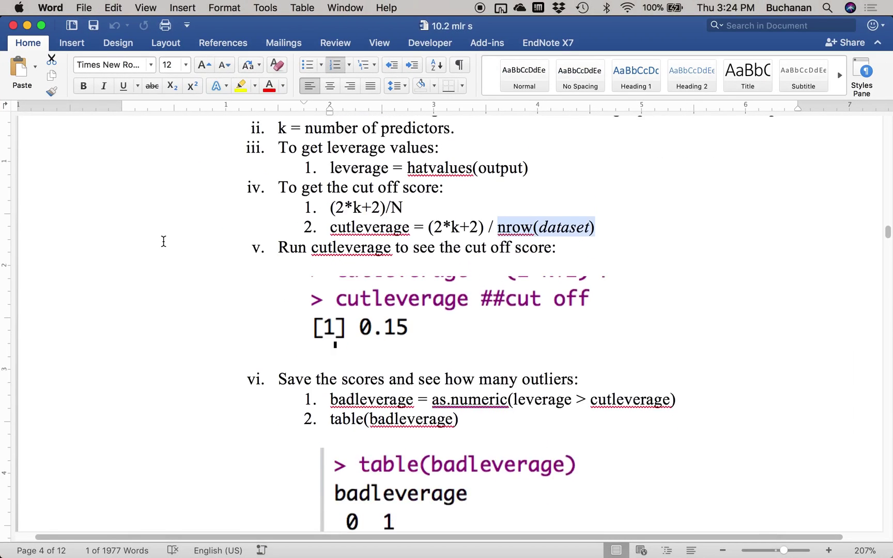
pyautogui.scroll(-5, 164, 241)
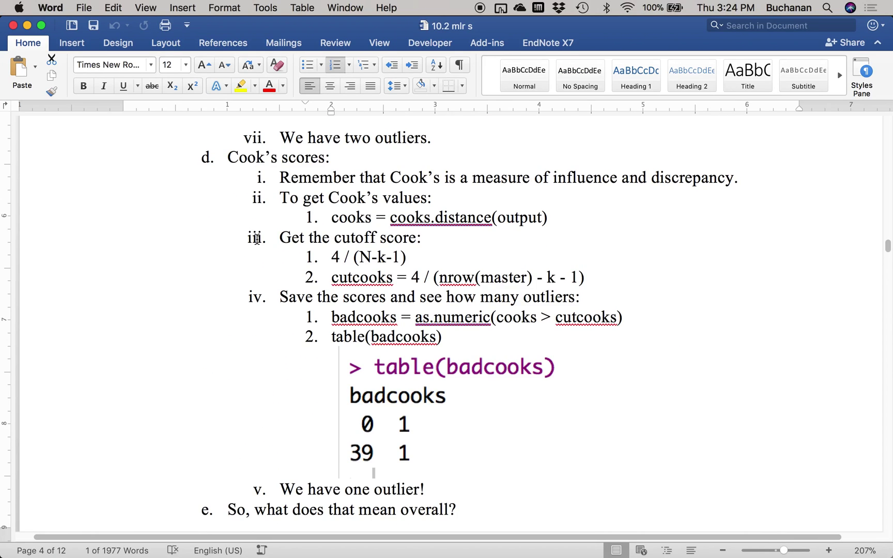
# Step: Replace master with an italic dataset placeholder in the cutcooks formula of the Cook's scores notes
pyautogui.doubleClick(513, 214)
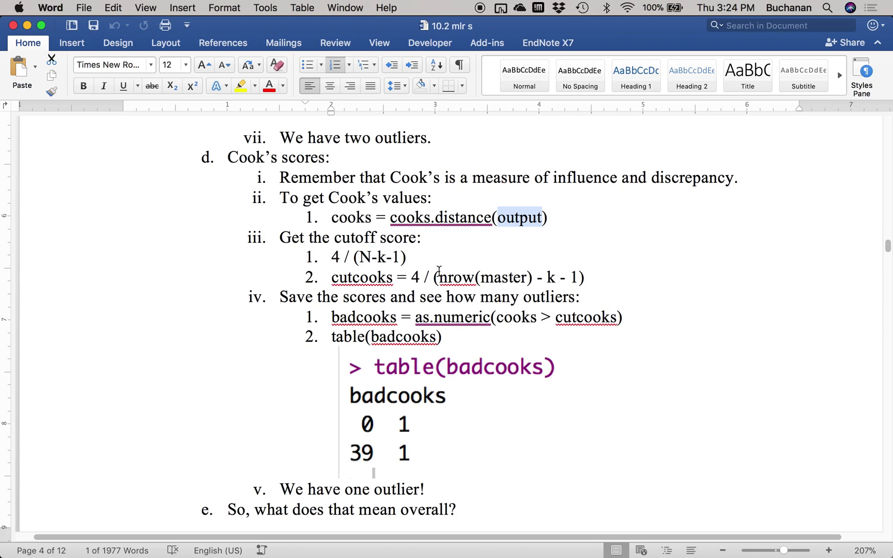
pyautogui.doubleClick(499, 279)
pyautogui.press('super+i')
pyautogui.press('BackSpace')
pyautogui.write('data')
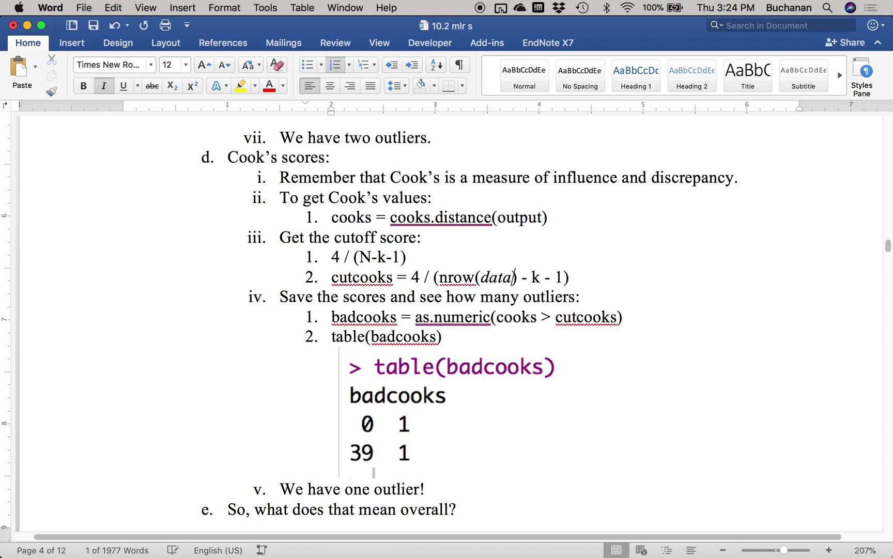
pyautogui.write('set')
pyautogui.click(534, 275)
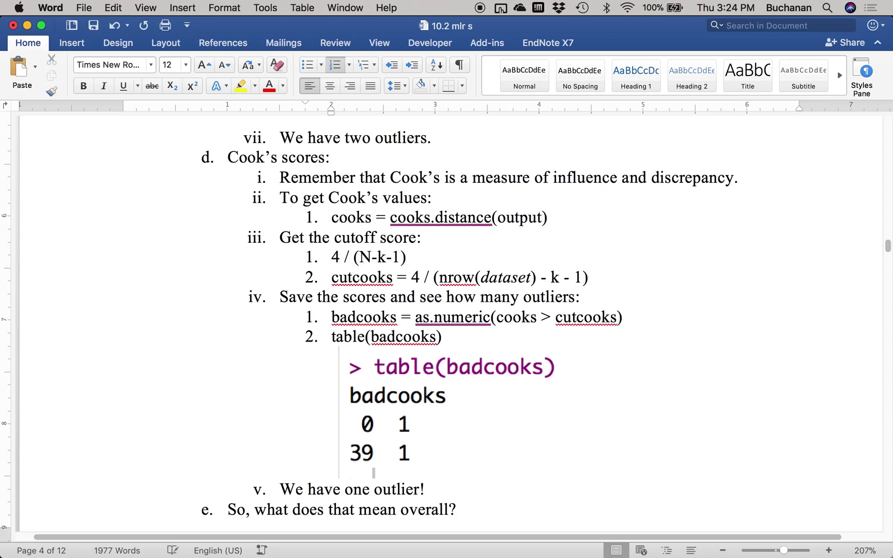
# Step: Switch to RStudio and run the cooks = cooks.distance(output) and cutcooks = 4 / (nrow(master) - k - 1) lines
pyautogui.hotkey('ctrl', 'Up')
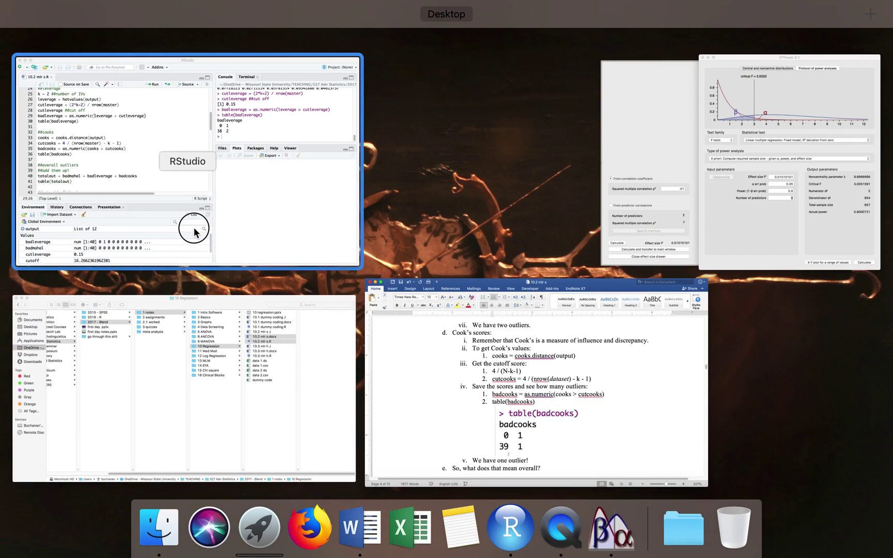
pyautogui.click(194, 225)
pyautogui.click(133, 226)
pyautogui.press('super+Return')
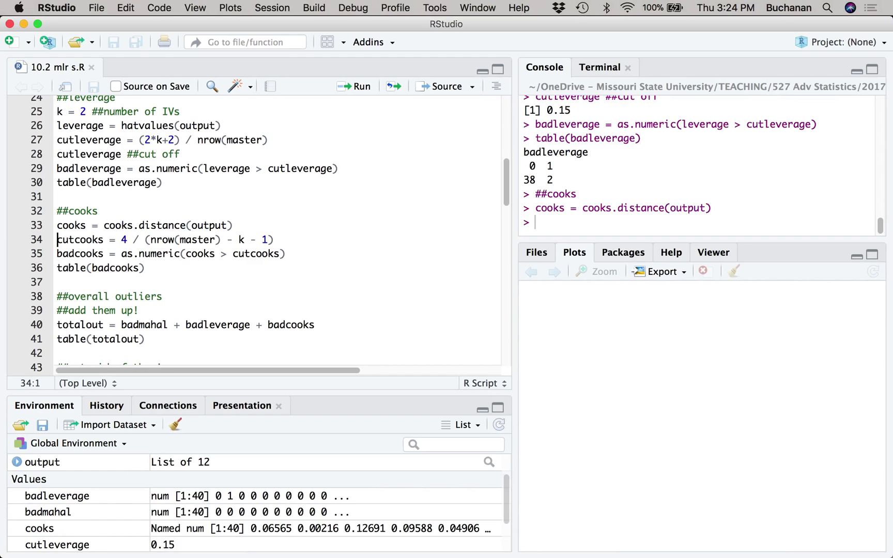
pyautogui.press('super+Return')
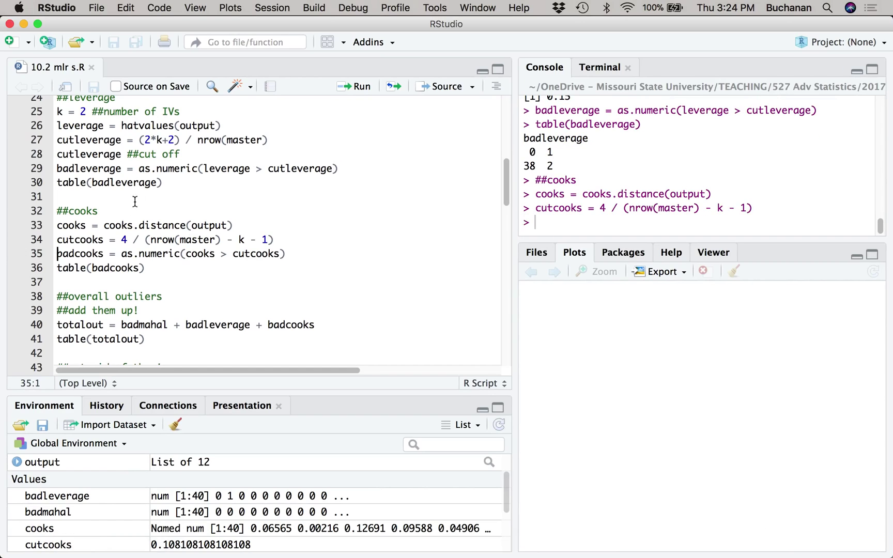
# Step: Add a cutcooks line to the script below the Cook's cutoff formula, run it to display the cutoff, and save the script
pyautogui.press('Return')
pyautogui.click(57, 253)
pyautogui.write('cutcook')
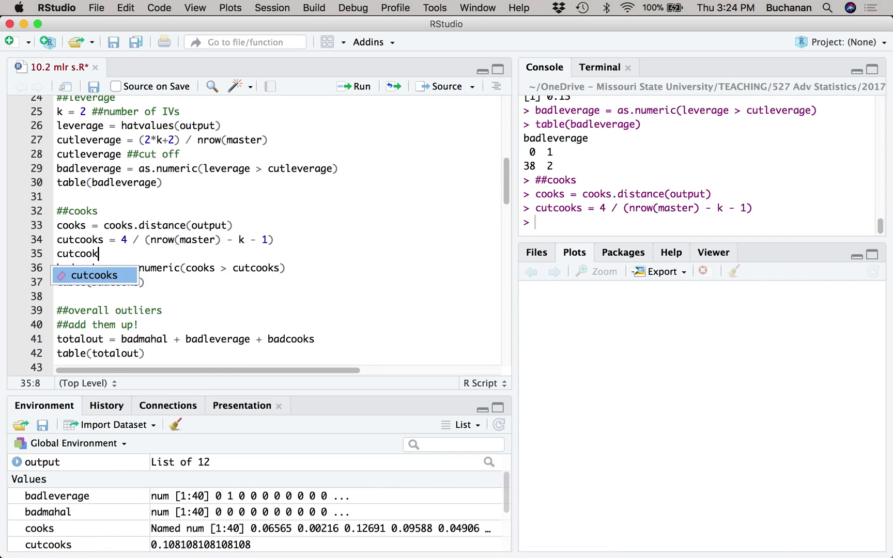
pyautogui.write('s')
pyautogui.press('super+Return')
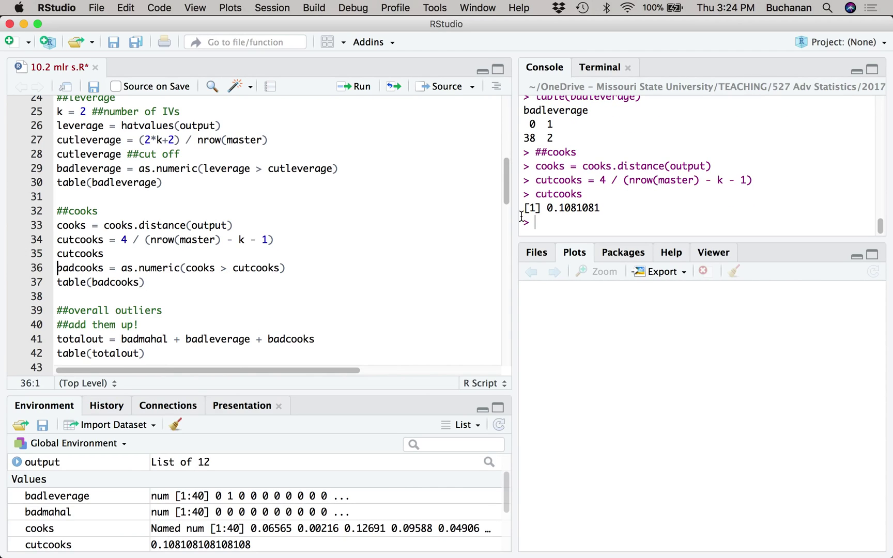
pyautogui.press('super+s')
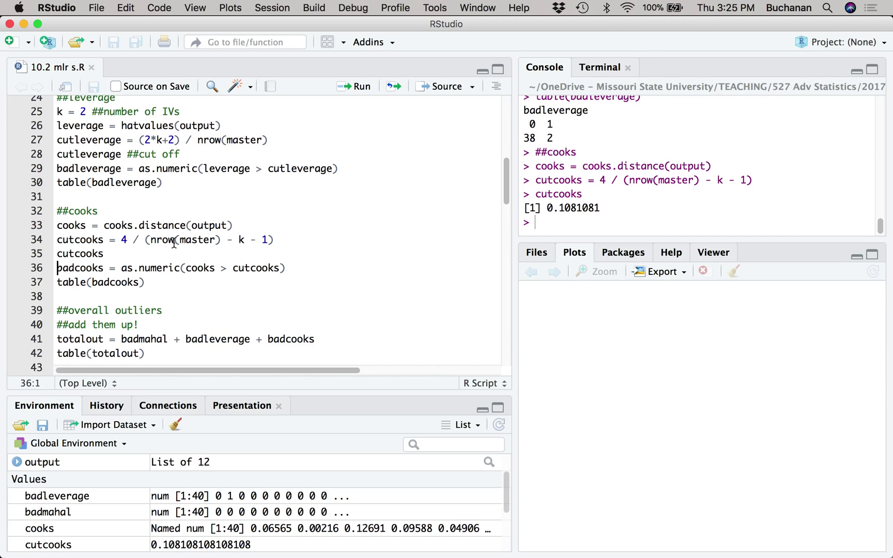
# Step: Redisplay cutleverage for comparison, then store the Cook's outlier flags as badcooks and run table(badcooks)
pyautogui.click(88, 154)
pyautogui.press('super+Return')
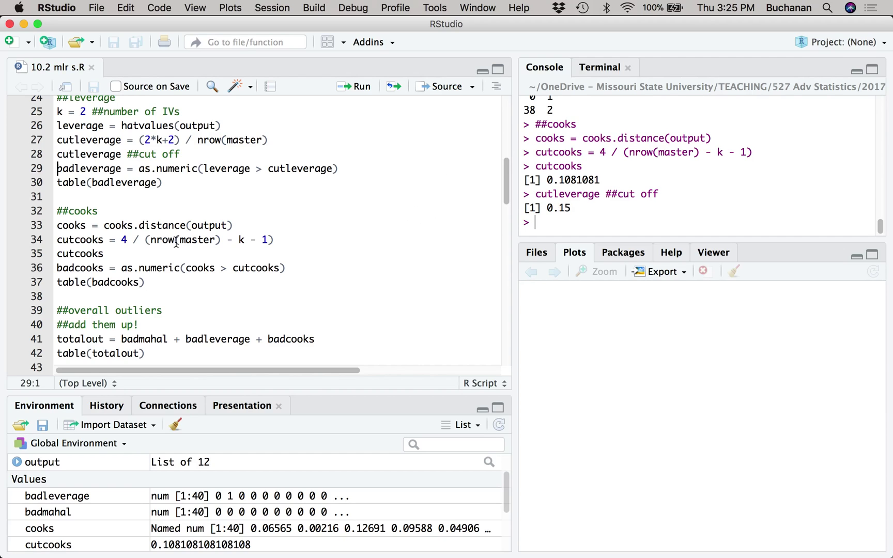
pyautogui.click(81, 253)
pyautogui.click(75, 273)
pyautogui.press('super+Return')
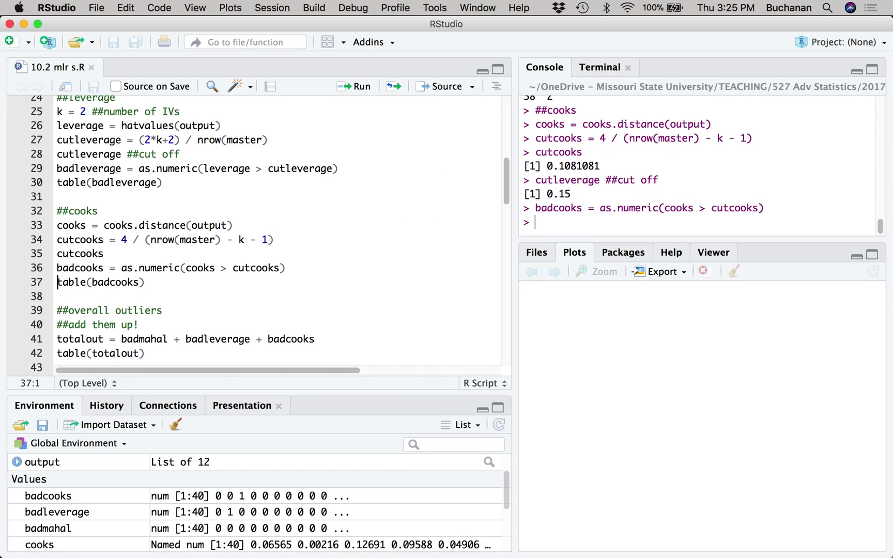
pyautogui.press('super+Return')
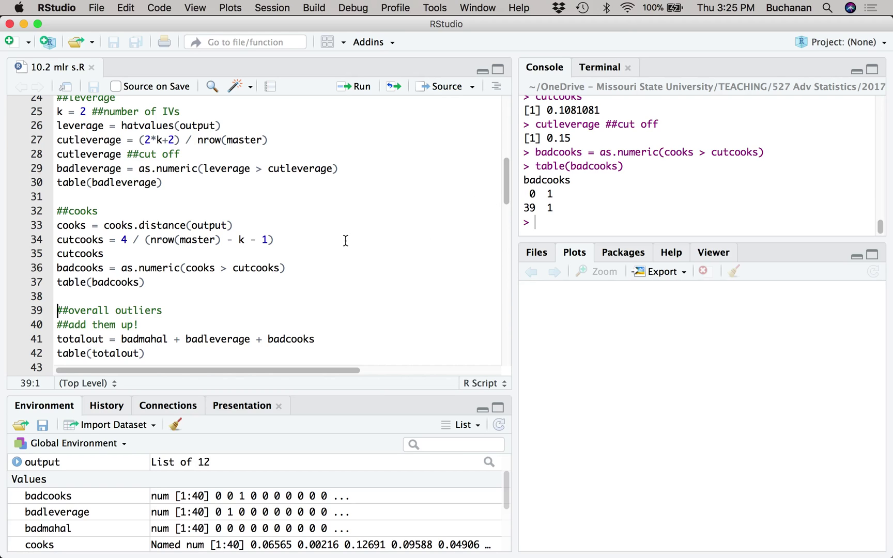
# Step: Store badmahal + badleverage + badcooks as totalout, print totalout in the console, and run table(totalout)
pyautogui.scroll(-5, 237, 197)
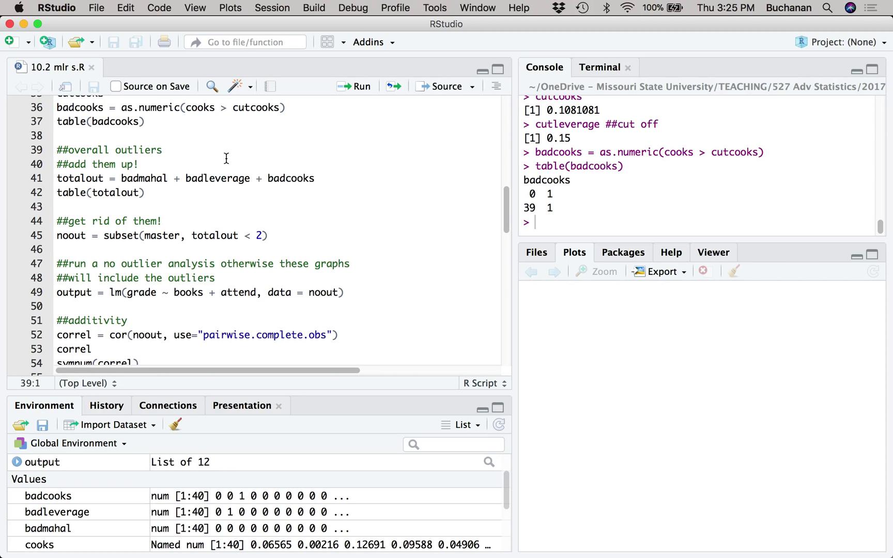
pyautogui.click(240, 178)
pyautogui.press('super+Return')
pyautogui.click(633, 200)
pyautogui.write('totalout')
pyautogui.press('Return')
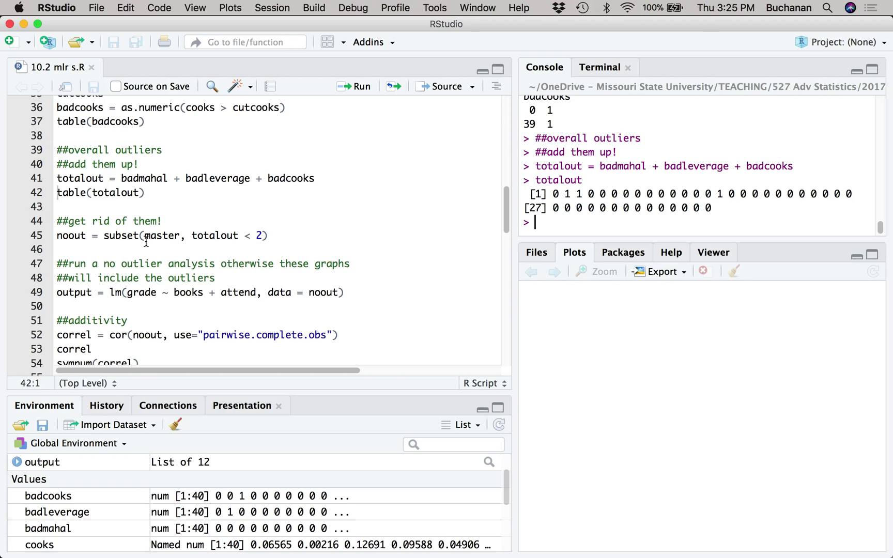
pyautogui.click(117, 194)
pyautogui.press('super+Return')
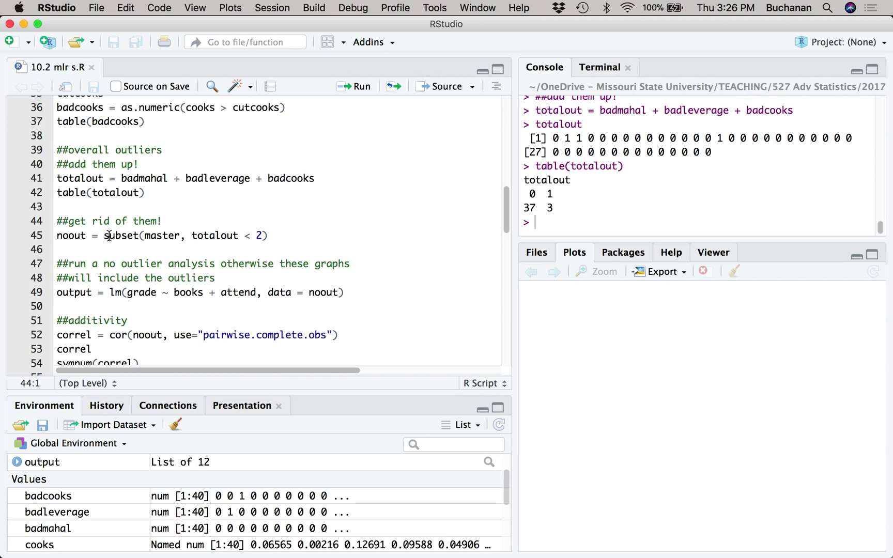
# Step: Examine the subset line, run noout = subset(master, totalout < 2), and compare noout with master in the environment
pyautogui.moveTo(104, 236); pyautogui.dragTo(170, 247)
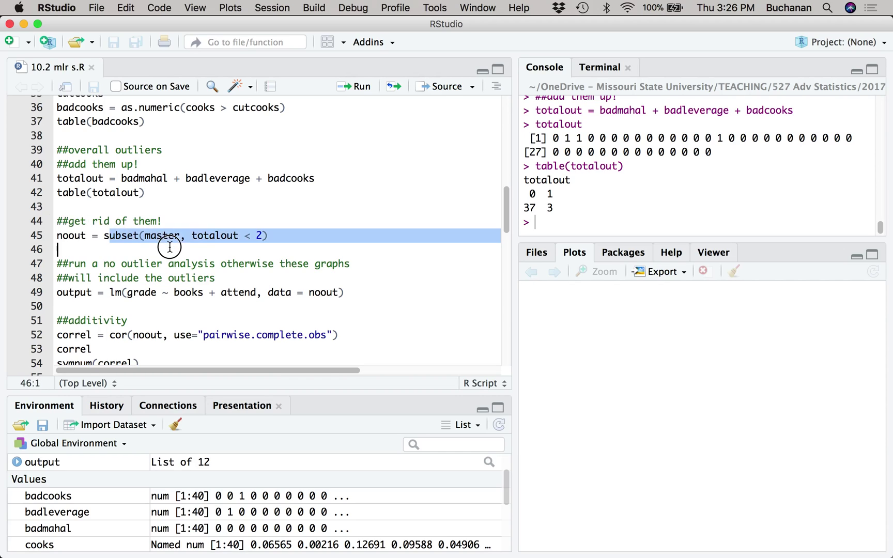
pyautogui.doubleClick(201, 236)
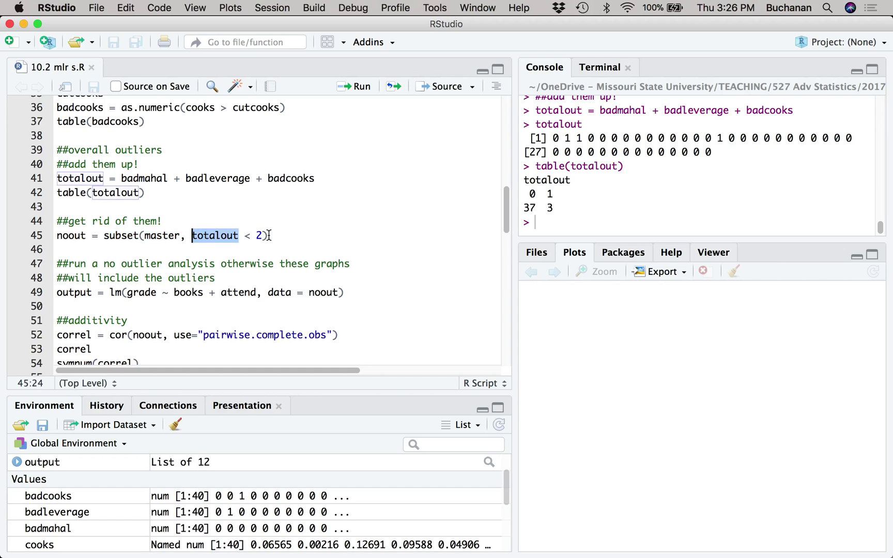
pyautogui.doubleClick(165, 236)
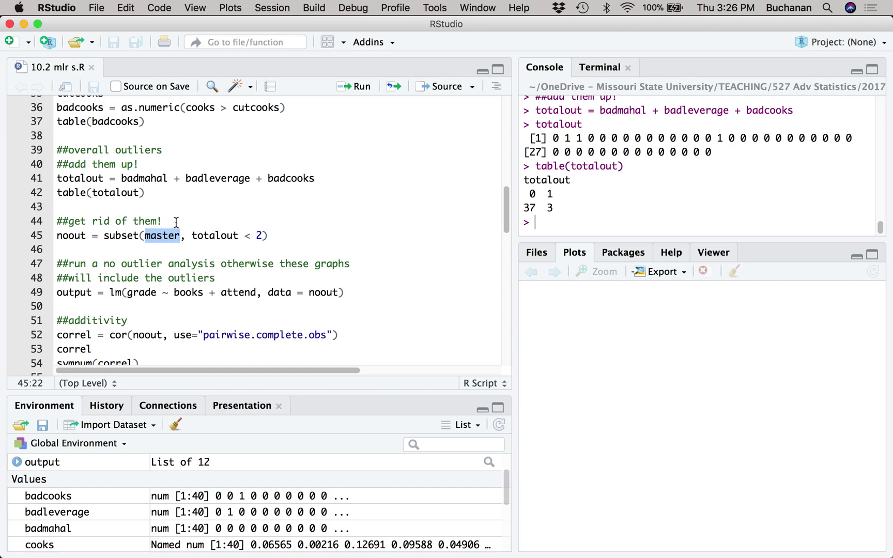
pyautogui.click(164, 235)
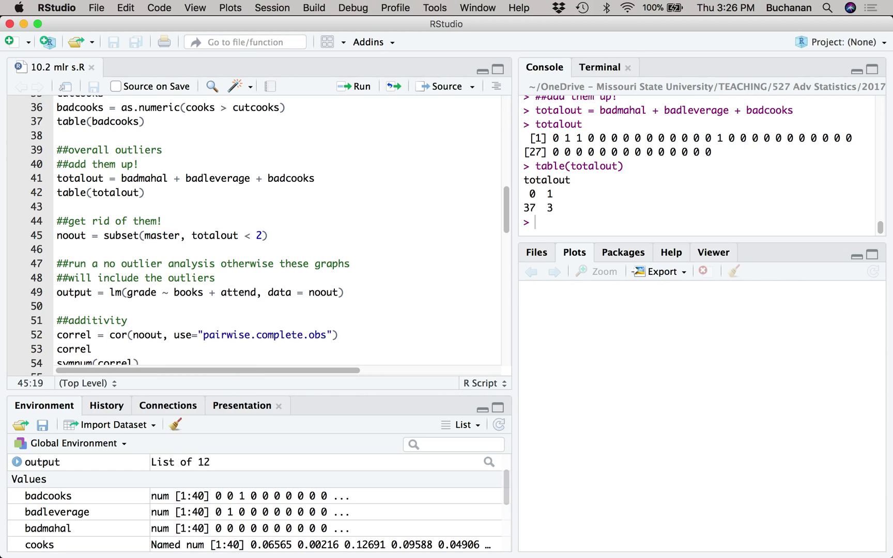
pyautogui.press('super+Return')
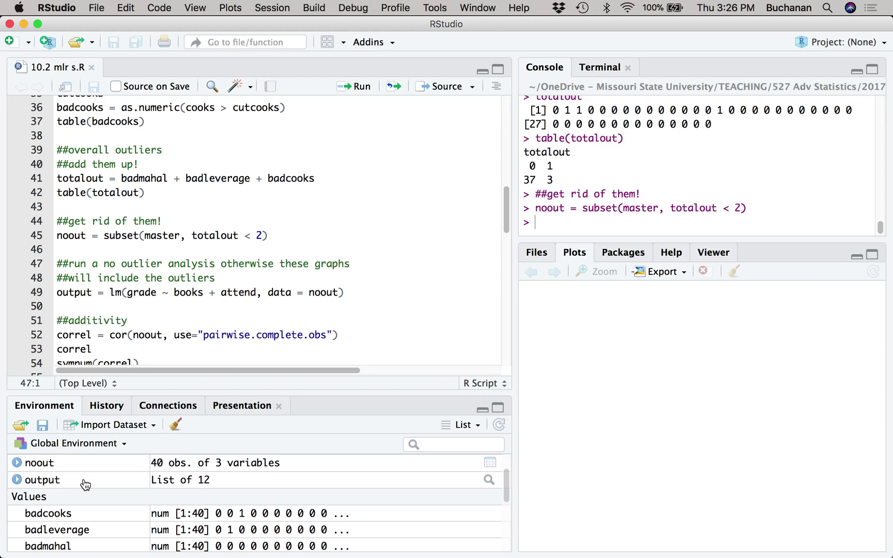
pyautogui.scroll(2, 85, 484)
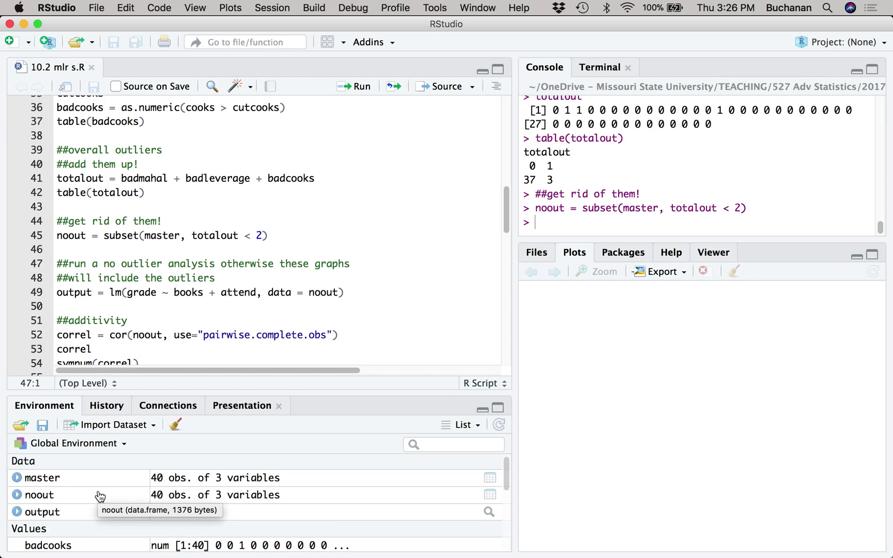
# Step: Switch to the Word notes and read the overall outliers section through to the Additivity section
pyautogui.hotkey('ctrl', 'Up')
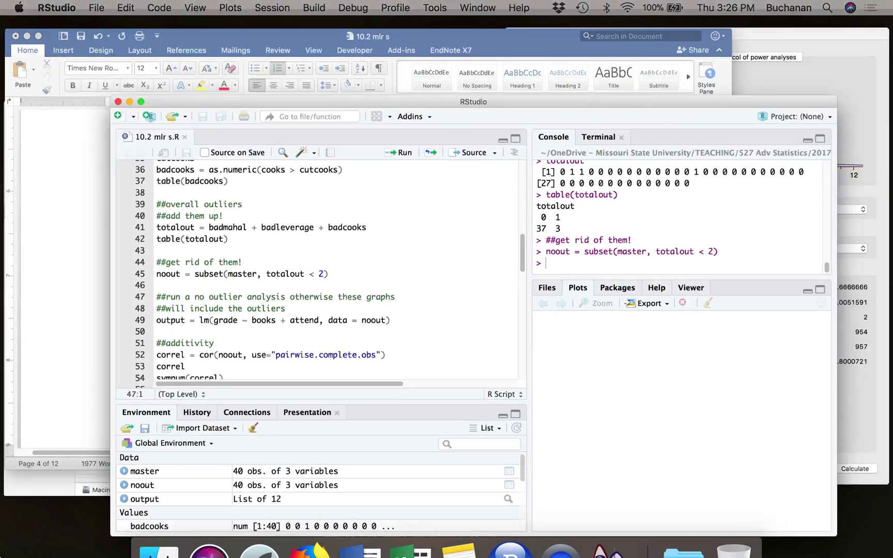
pyautogui.click(237, 183)
pyautogui.scroll(-10, 253, 260)
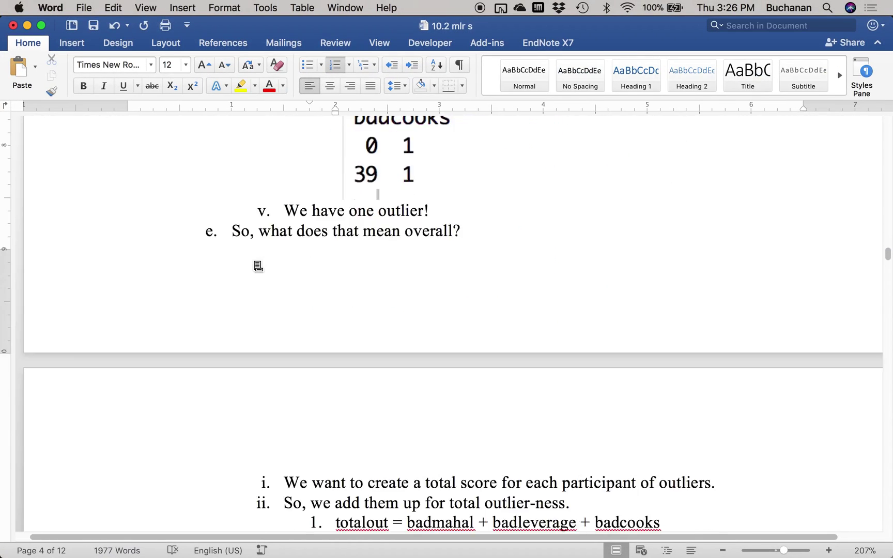
pyautogui.scroll(-8, 254, 262)
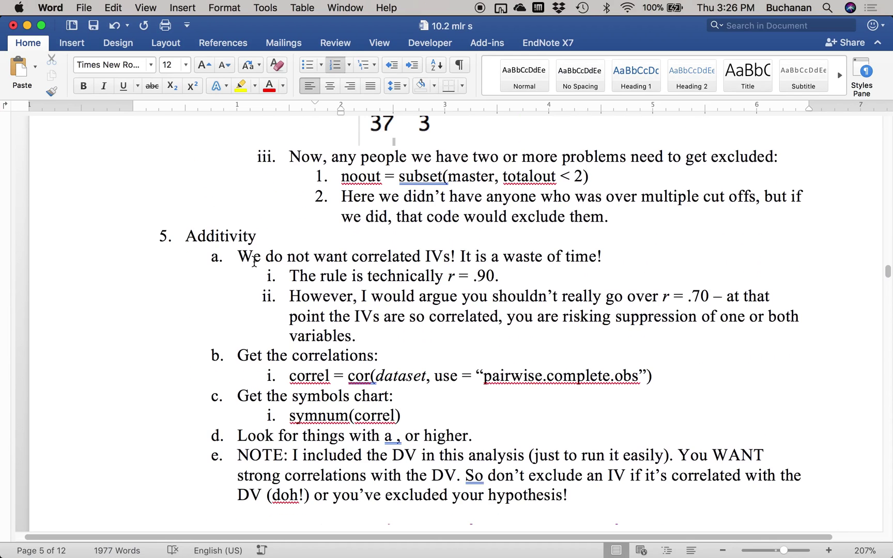
# Step: Switch to RStudio and rerun the regression as output = lm(grade ~ books + attend, data = noout)
pyautogui.hotkey('ctrl', 'Up')
pyautogui.click(189, 231)
pyautogui.scroll(-6, 174, 244)
pyautogui.scroll(2, 172, 246)
pyautogui.scroll(-1, 126, 195)
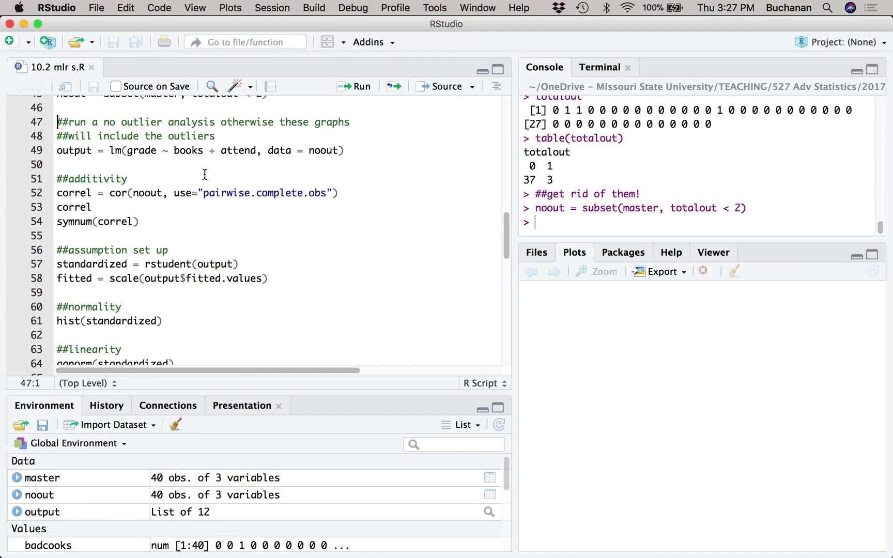
pyautogui.moveTo(57, 150); pyautogui.dragTo(360, 149)
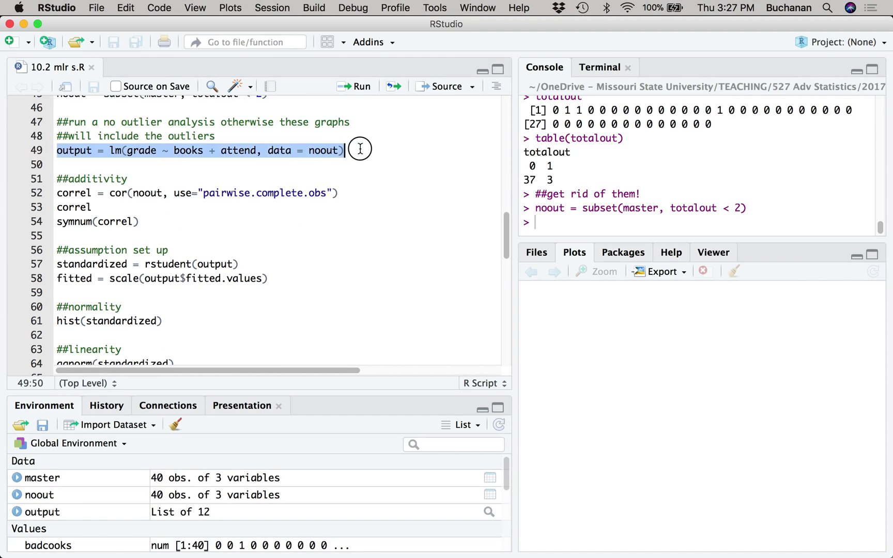
pyautogui.doubleClick(317, 150)
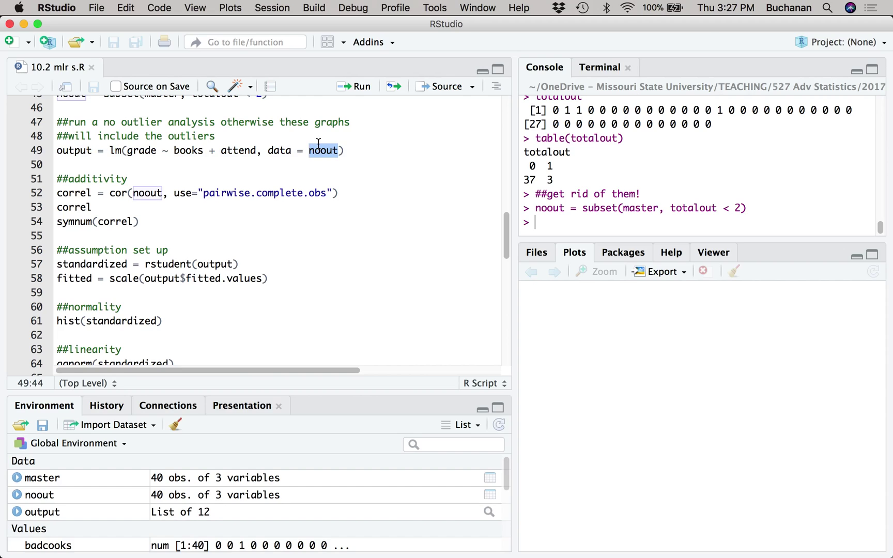
pyautogui.click(292, 150)
pyautogui.press('super+Return')
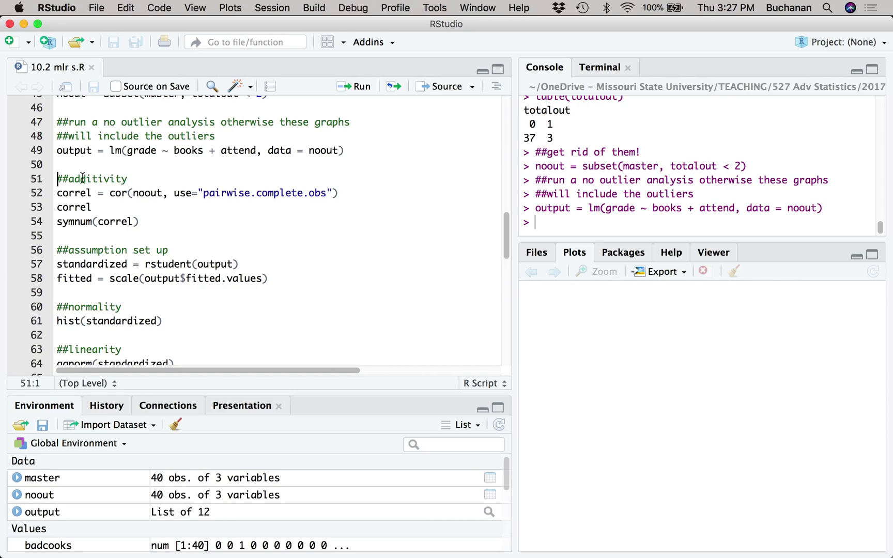
# Step: Read the Additivity rules in the Word notes, and return to the correl = cor(...) line in the RStudio script
pyautogui.hotkey('ctrl', 'Up')
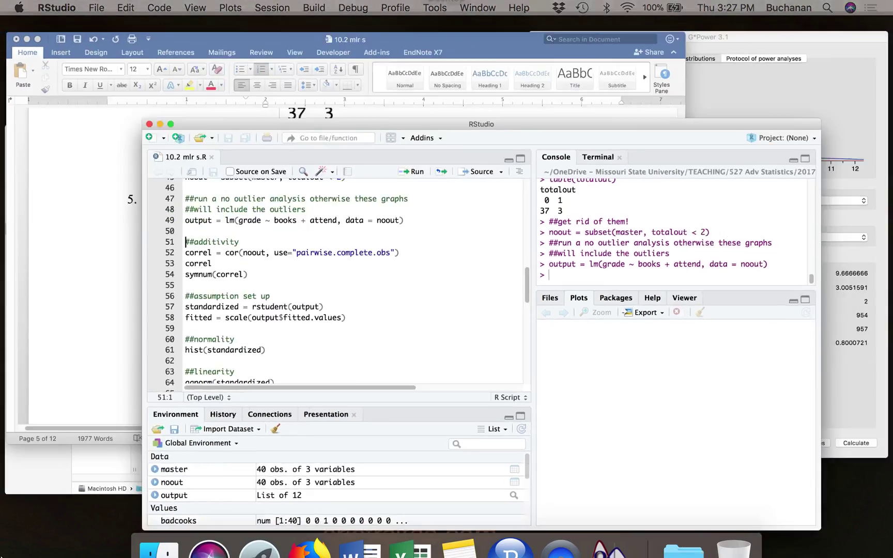
pyautogui.click(213, 227)
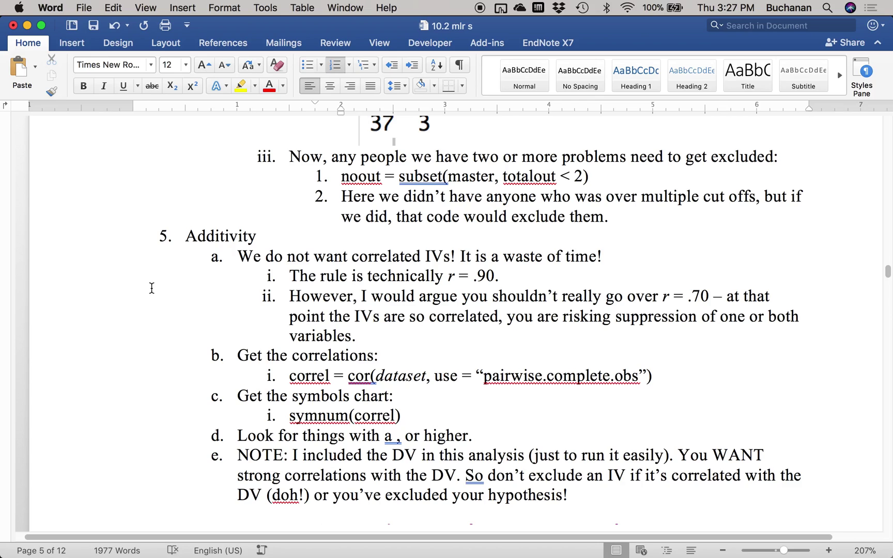
pyautogui.hotkey('ctrl', 'Up')
pyautogui.click(100, 182)
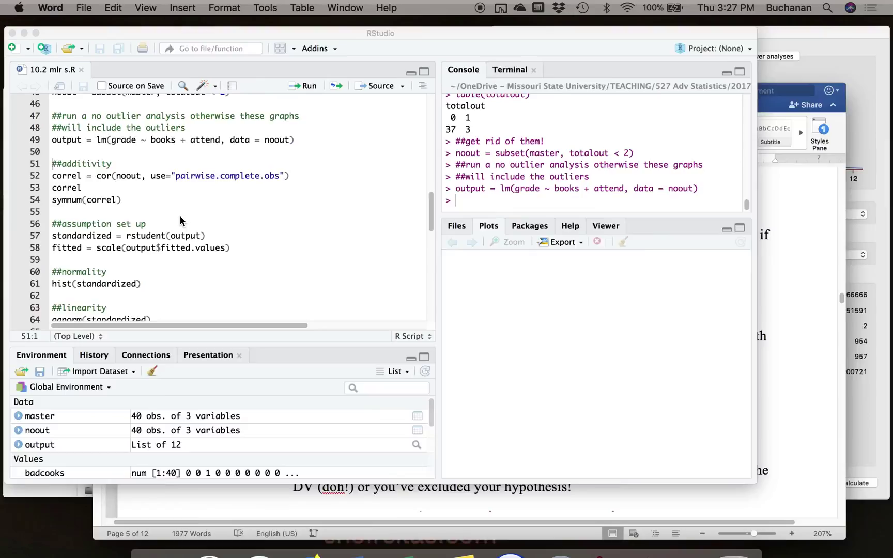
pyautogui.click(91, 192)
pyautogui.write('x')
pyautogui.press('Return')
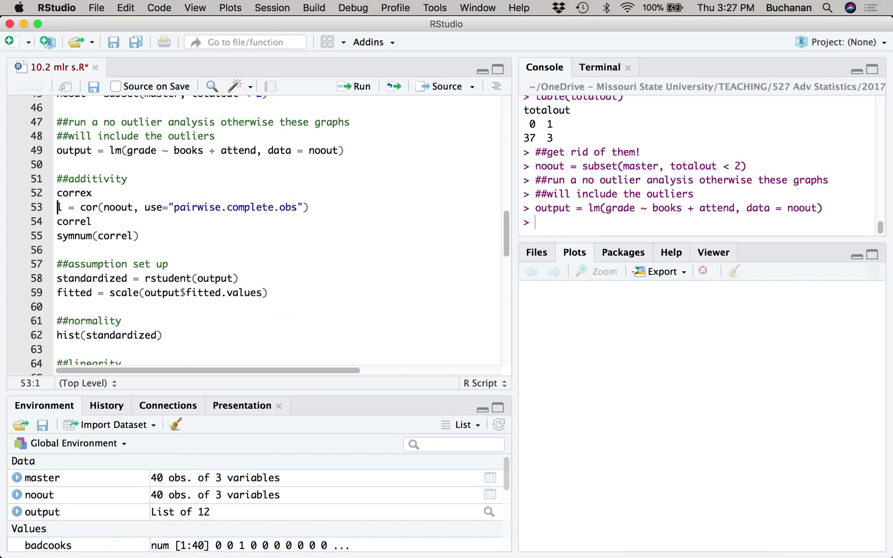
pyautogui.press('BackSpace')
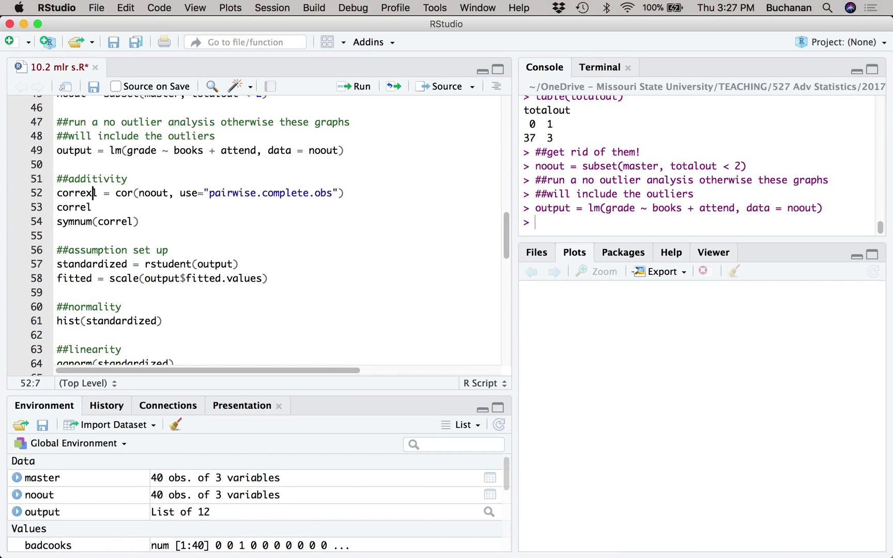
pyautogui.press('BackSpace')
# Step: Run correl = cor(noout, use="pairwise.complete.obs") and print the correl matrix
pyautogui.press('super+Return')
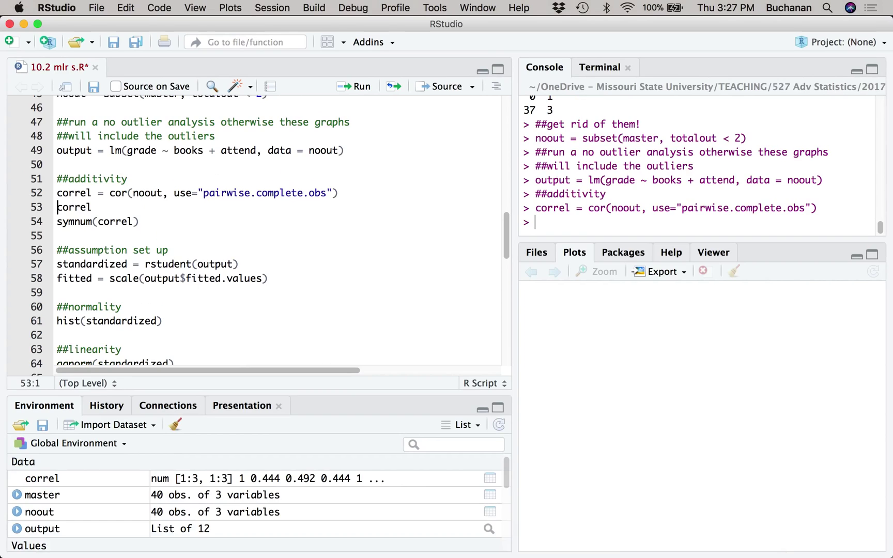
pyautogui.press('super+Return')
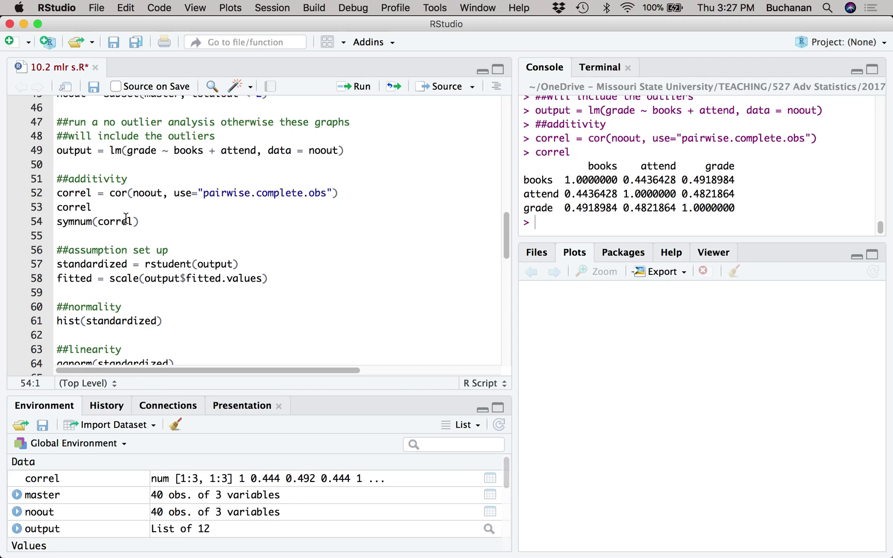
# Step: Run symnum(correl), and add and run summary(output, correlation = T) below it in the additivity section
pyautogui.press('super+Return')
pyautogui.click(159, 222)
pyautogui.press('Return')
pyautogui.write('s')
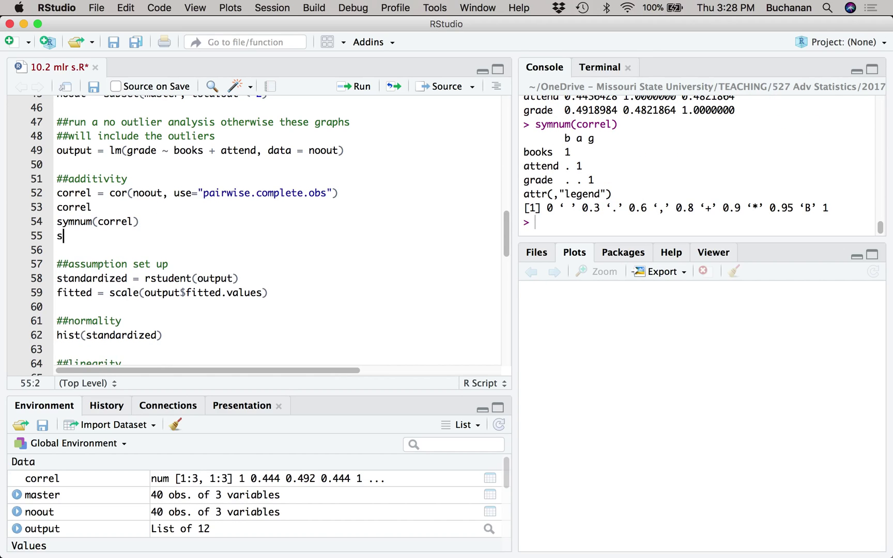
pyautogui.write('ummary(output, cor')
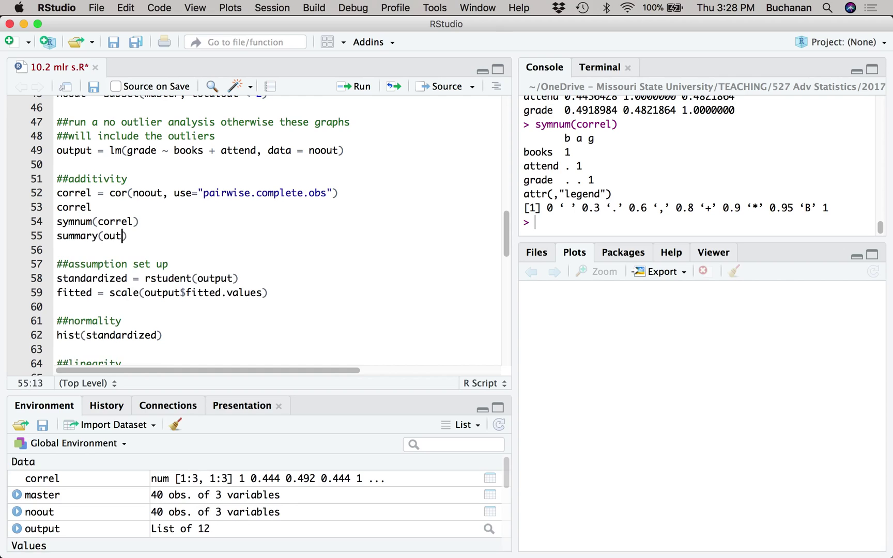
pyautogui.press('Return')
pyautogui.write('T')
pyautogui.hotkey('ctrl', 'Return')
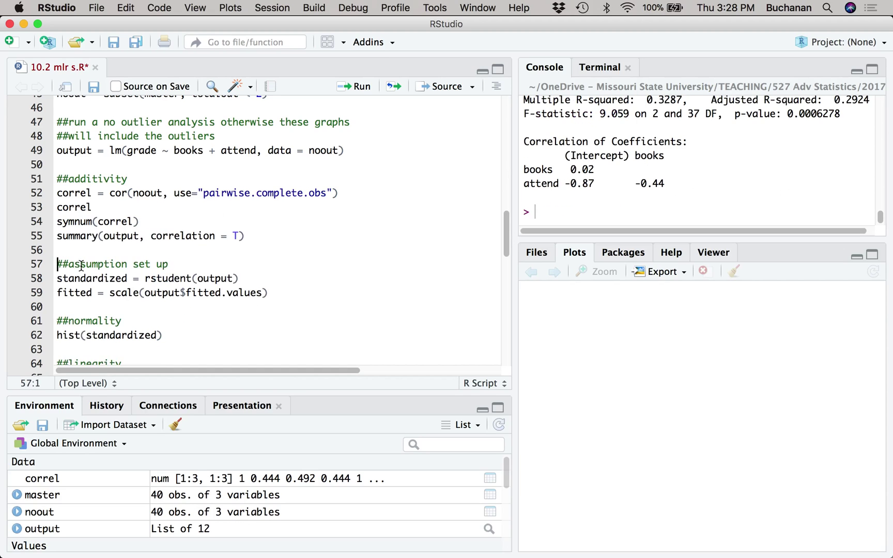
# Step: Examine the Correlation of Coefficients table against the output model line and the earlier correl matrix in the console
pyautogui.moveTo(57, 235); pyautogui.dragTo(156, 238)
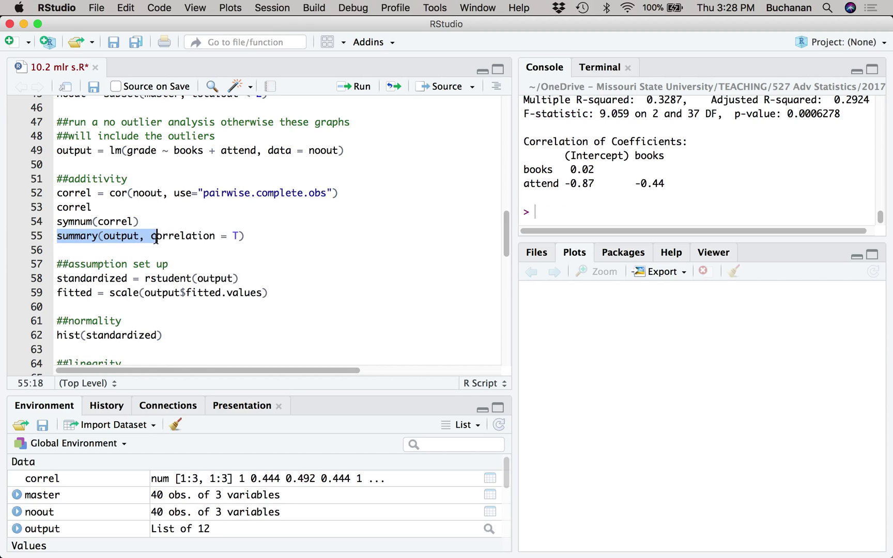
pyautogui.click(111, 150)
pyautogui.click(58, 151)
pyautogui.doubleClick(58, 151)
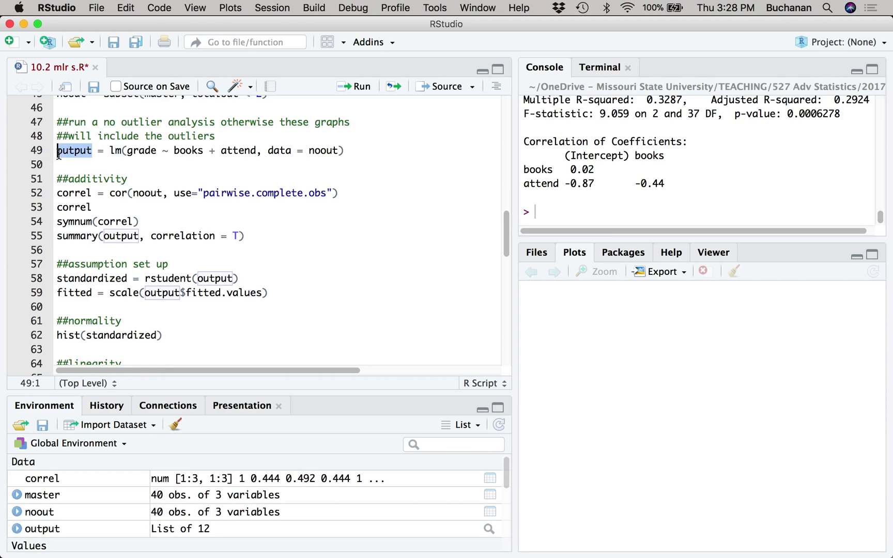
pyautogui.click(163, 237)
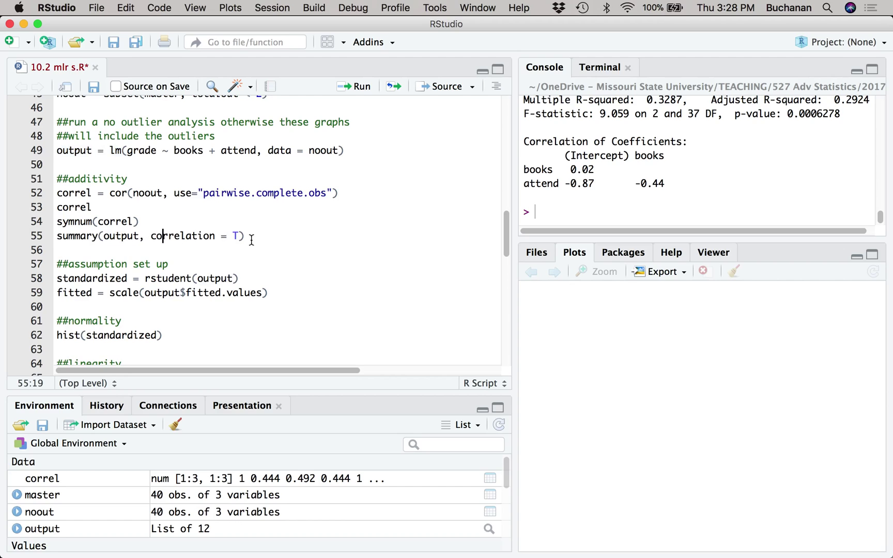
pyautogui.moveTo(525, 141); pyautogui.dragTo(665, 190)
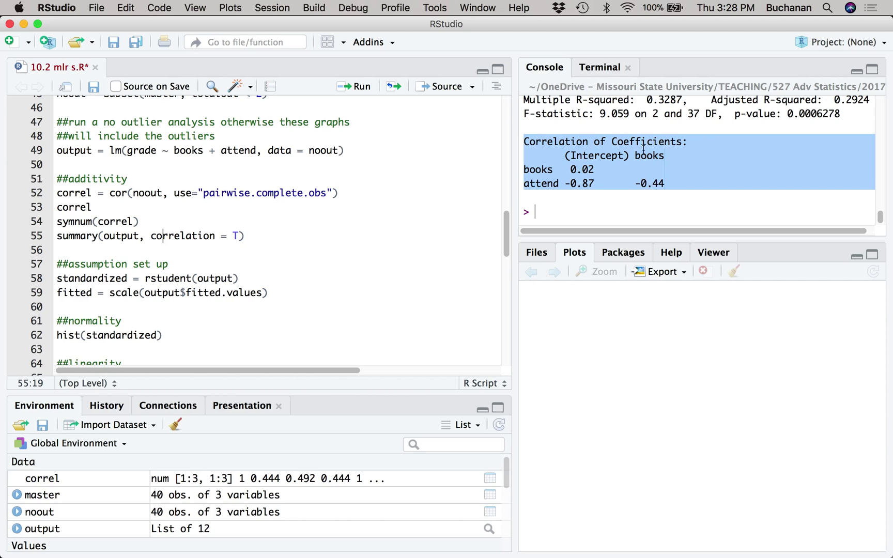
pyautogui.hscroll(1, 639, 179)
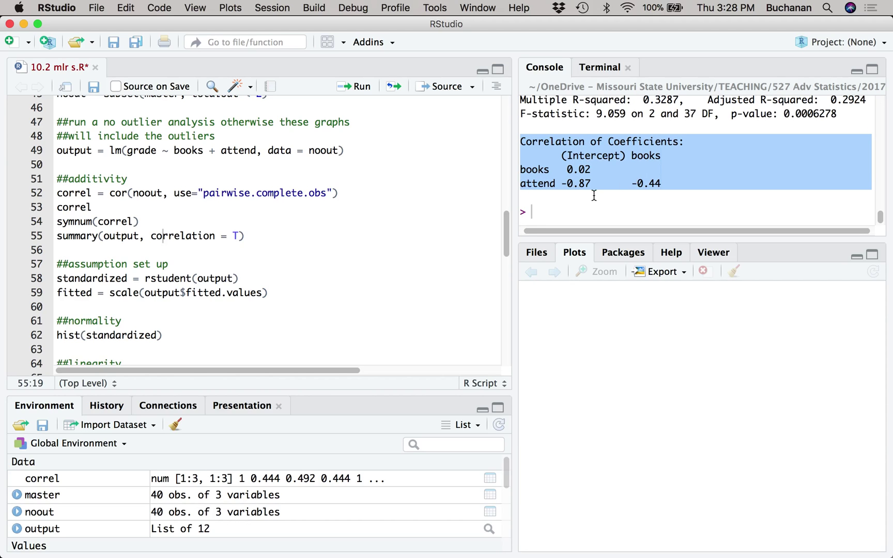
pyautogui.scroll(5, 594, 195)
pyautogui.scroll(10, 593, 195)
# Step: Place the cursor at the end of the ##assumption set up line and save the script
pyautogui.click(253, 265)
pyautogui.scroll(-5, 252, 264)
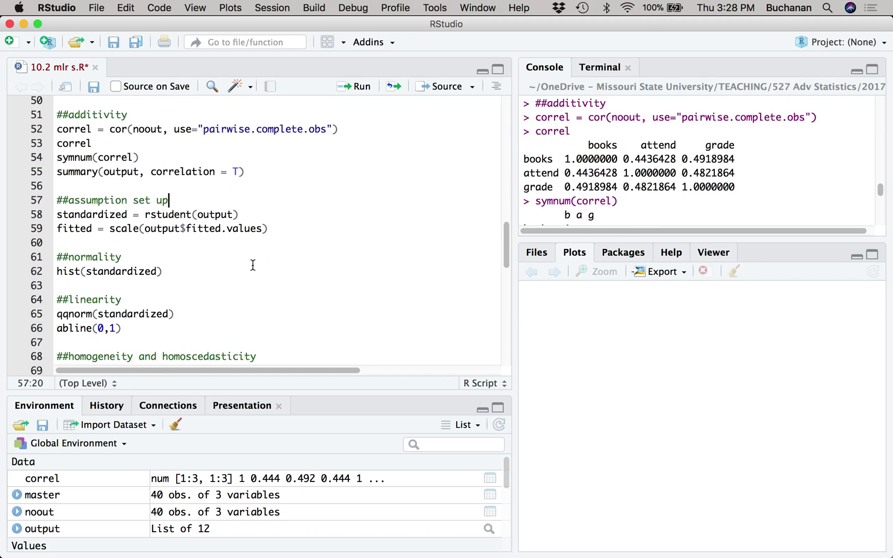
pyautogui.press('super+s')
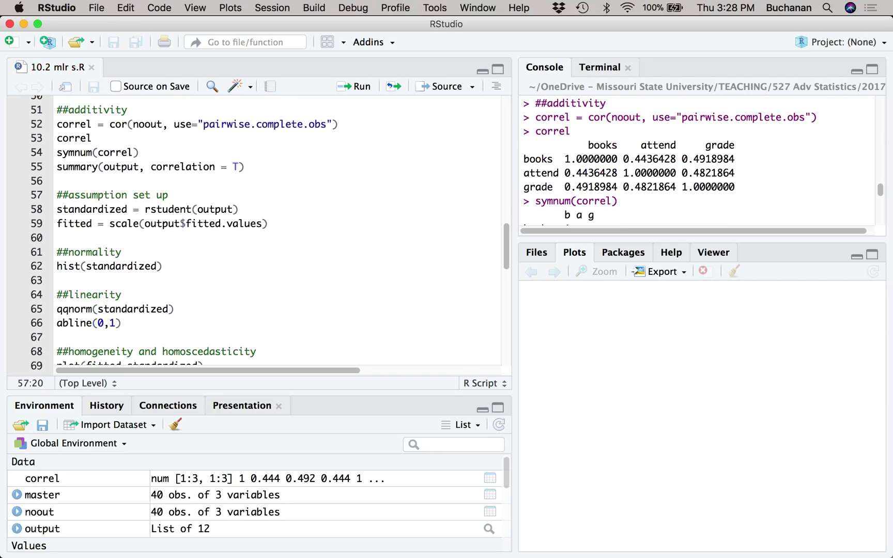
# Step: Switch to the Word notes and read from the symnum(correl) example through the assumption setup and Normality sections
pyautogui.hotkey('ctrl', 'Up')
pyautogui.click(204, 255)
pyautogui.scroll(-20, 216, 302)
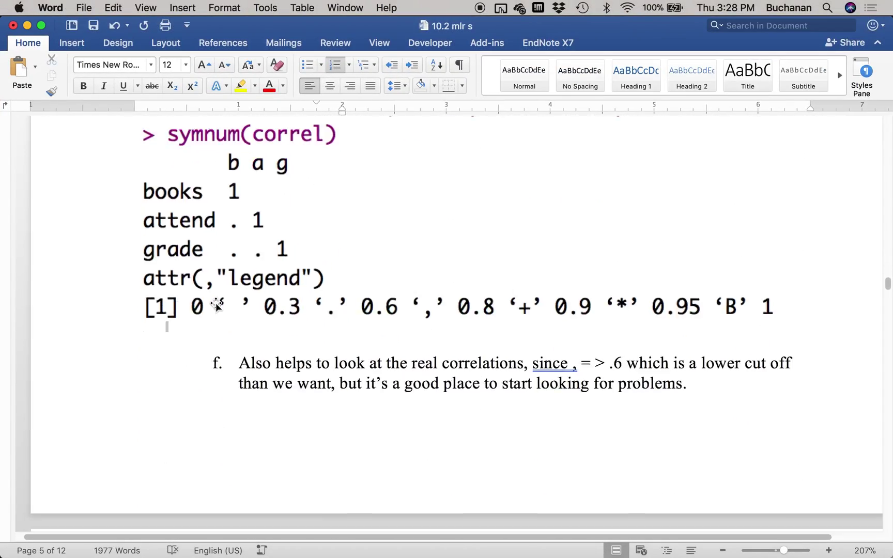
pyautogui.scroll(-10, 219, 307)
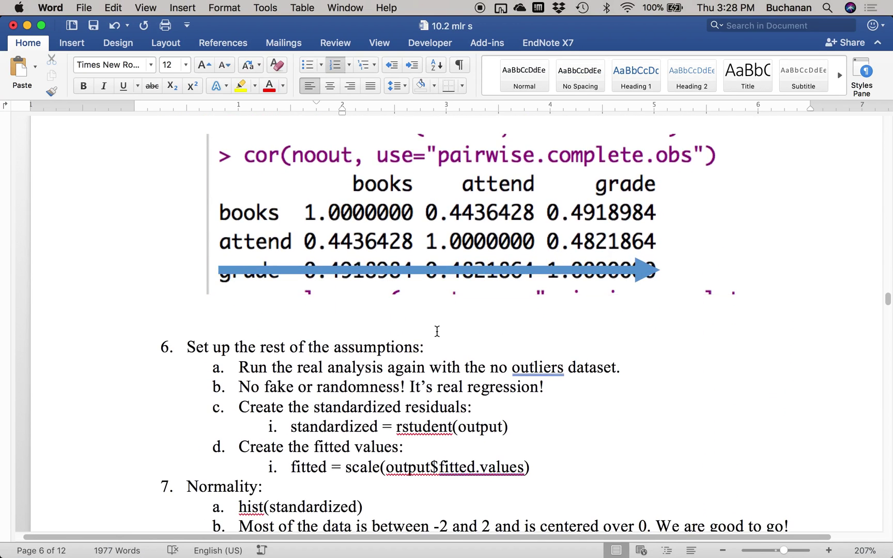
pyautogui.scroll(-8, 437, 331)
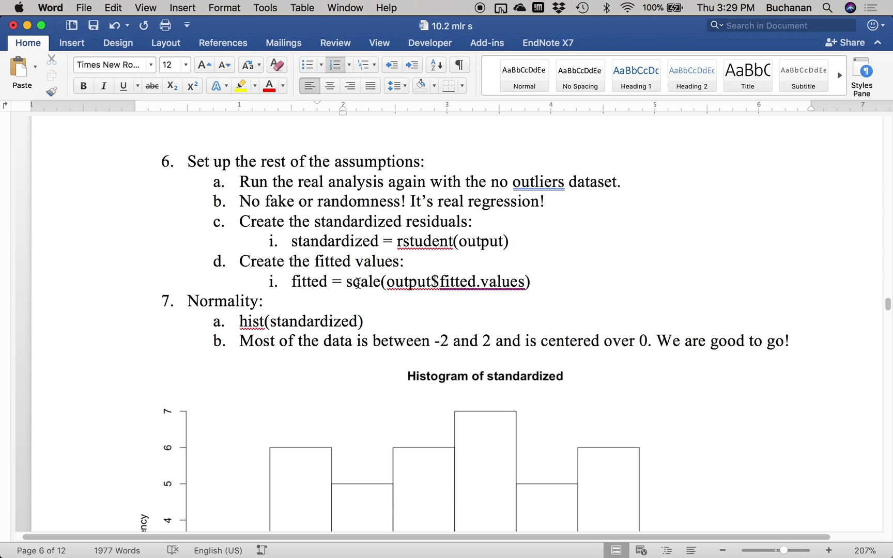
# Step: Switch to RStudio and run standardized = rstudent(output) and fitted = scale(output$fitted.values)
pyautogui.hotkey('ctrl', 'Up')
pyautogui.click(169, 220)
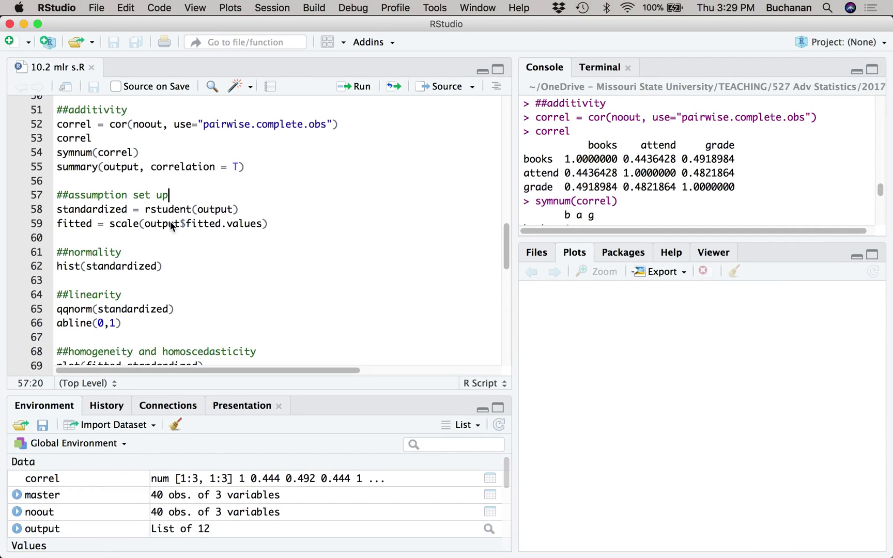
pyautogui.press('super+Return')
pyautogui.press('super+Return')
pyautogui.press('super+Return')
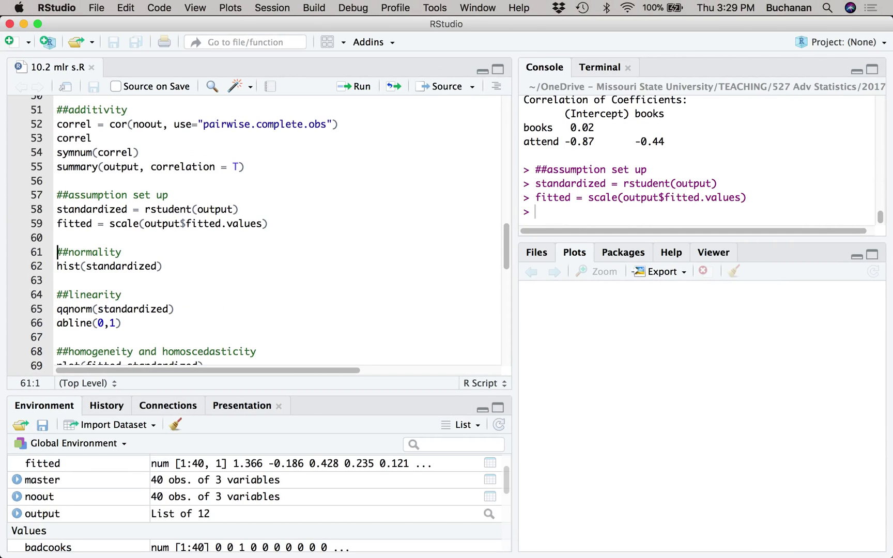
# Step: Run hist(standardized) for the normality check, view the histogram enlarged, and close the enlarged view
pyautogui.press('super+Return')
pyautogui.press('super+Return')
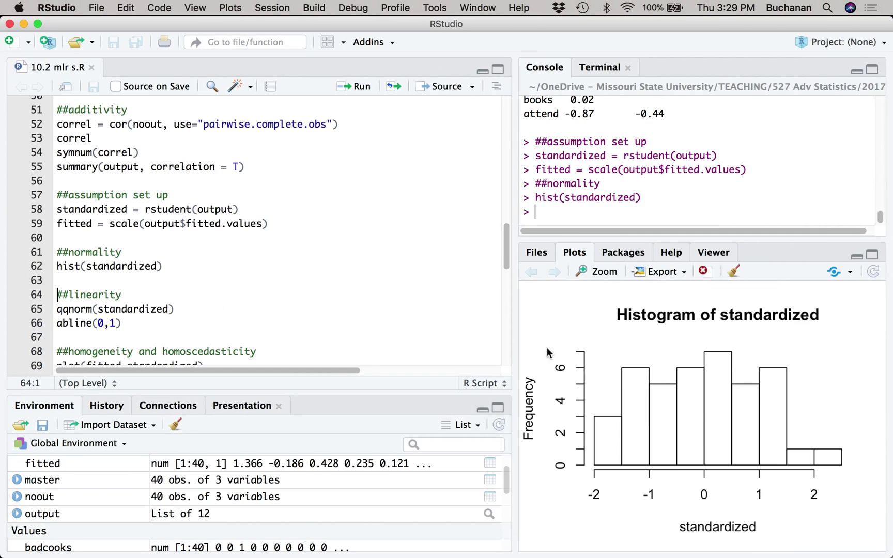
pyautogui.click(603, 273)
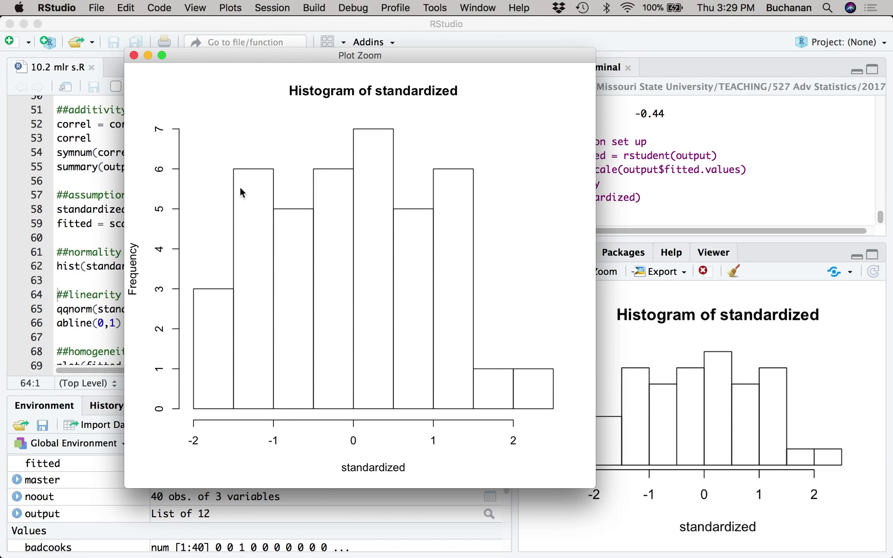
pyautogui.press('super+w')
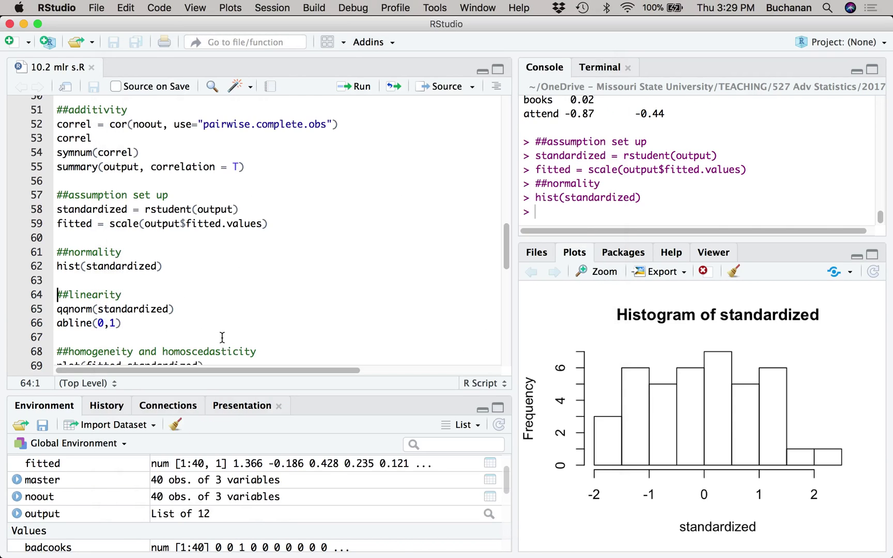
# Step: Run qqnorm(standardized) and abline(0,1) for the linearity check, inspect the enlarged plot, and close it
pyautogui.press('super+Return')
pyautogui.press('super+Return')
pyautogui.press('super+Return')
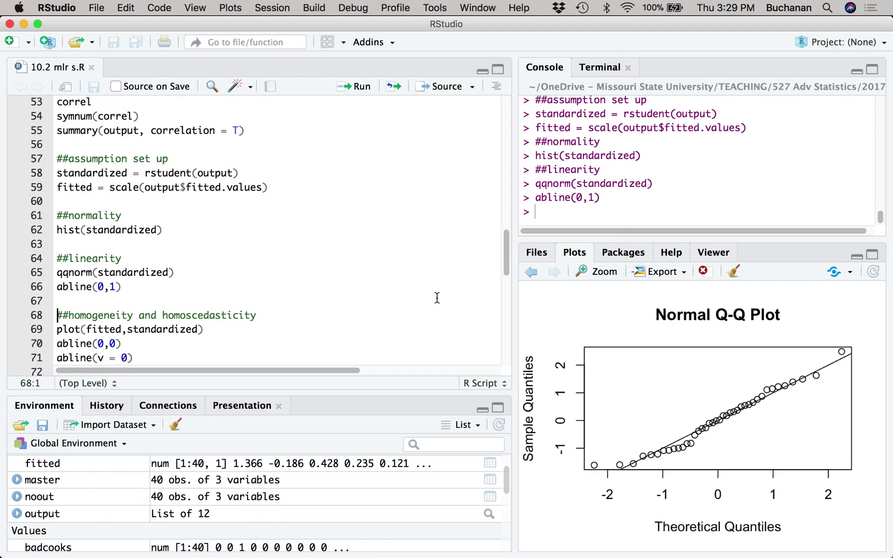
pyautogui.click(593, 277)
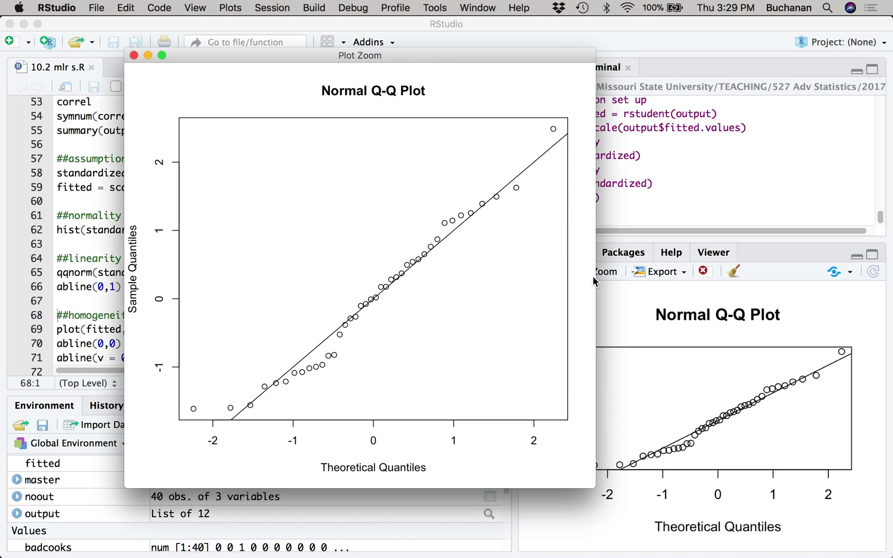
pyautogui.press('super+w')
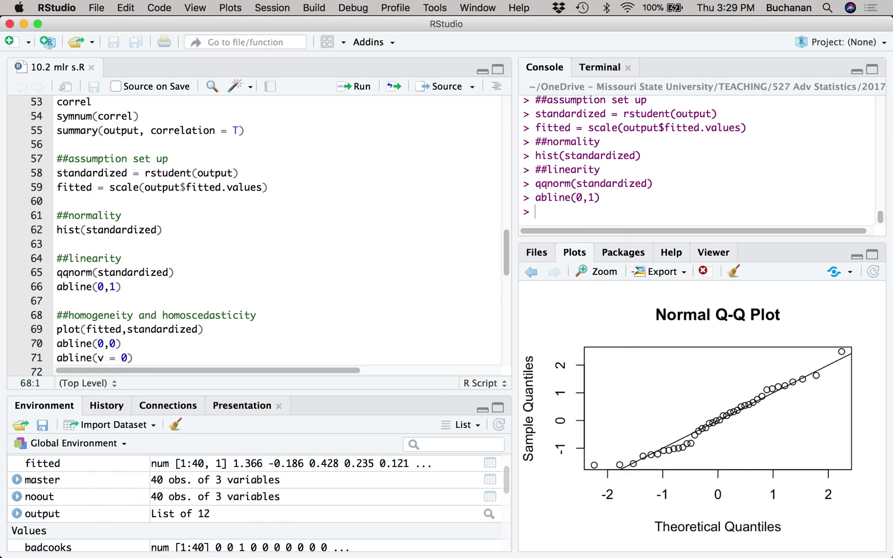
# Step: Run plot(fitted,standardized) with abline(0,0) and abline(v = 0) for homogeneity and homoscedasticity, inspect the enlarged plot, and close it
pyautogui.press('super+Return')
pyautogui.press('super+Return')
pyautogui.press('super+Return')
pyautogui.press('super+Return')
pyautogui.click(593, 272)
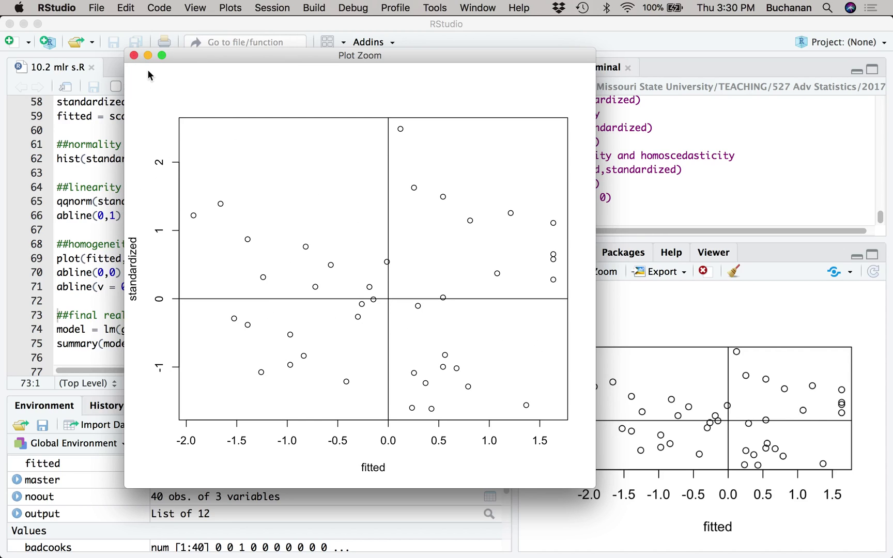
pyautogui.click(133, 55)
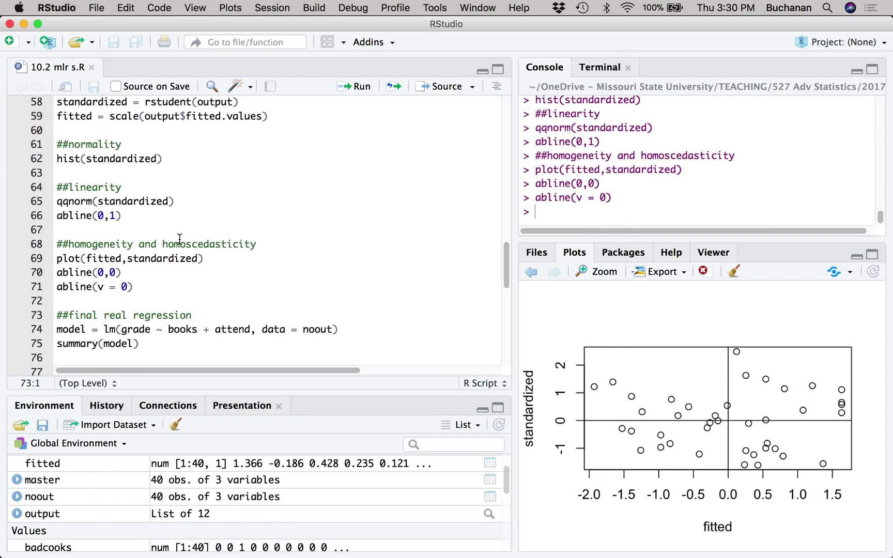
# Step: Look over the remaining script sections, and read the "Running the real analysis" steps 11 and 12 in the Word notes
pyautogui.scroll(-2, 179, 239)
pyautogui.scroll(-5, 179, 239)
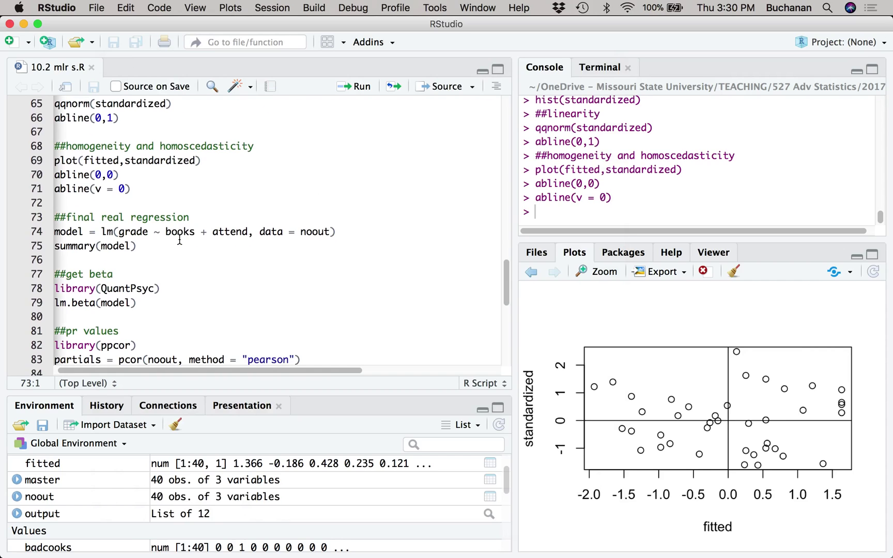
pyautogui.scroll(2, 179, 239)
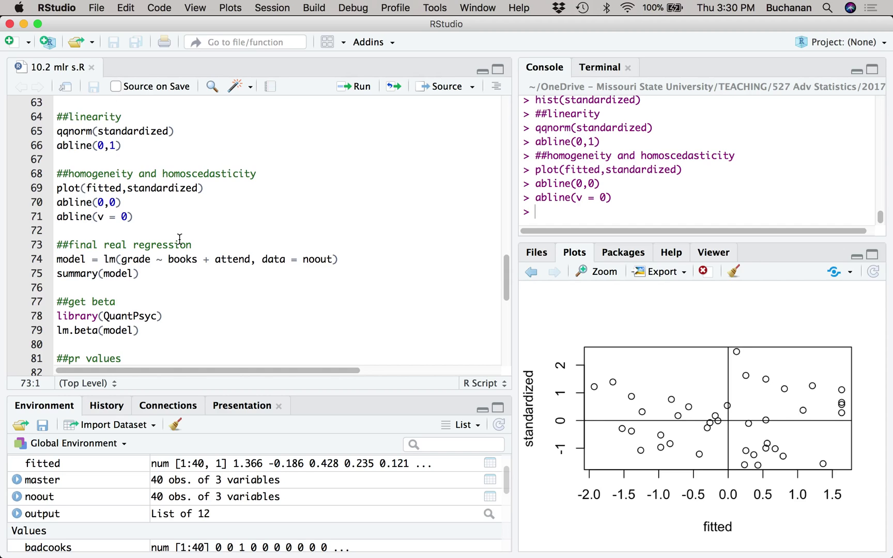
pyautogui.scroll(-10, 179, 239)
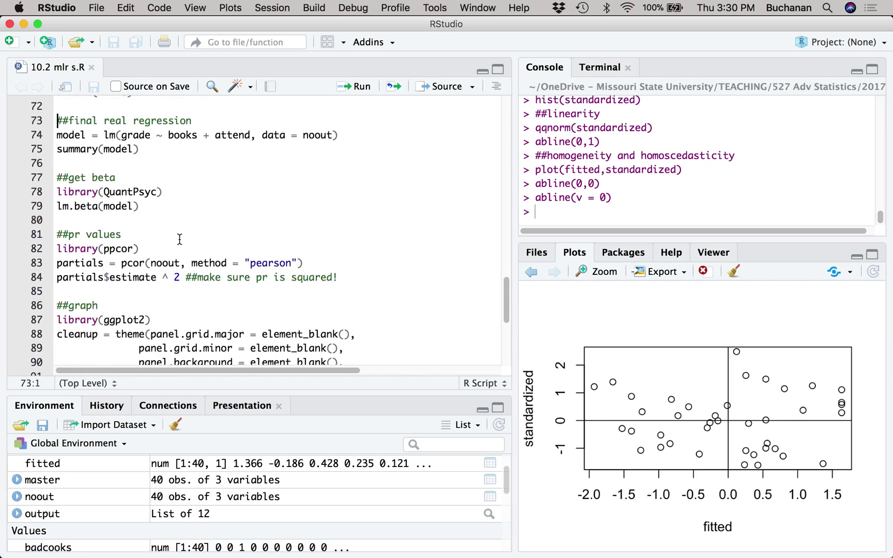
pyautogui.scroll(9, 179, 240)
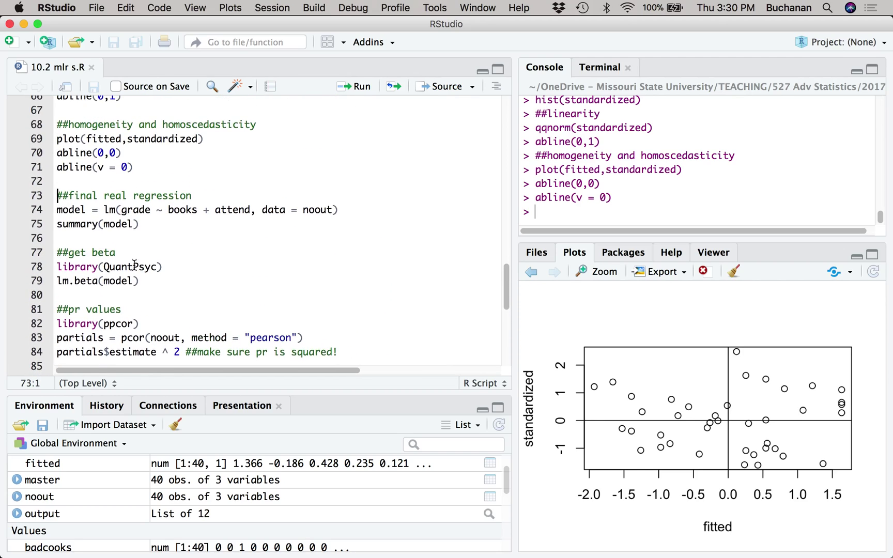
pyautogui.hotkey('ctrl', 'Up')
pyautogui.click(266, 168)
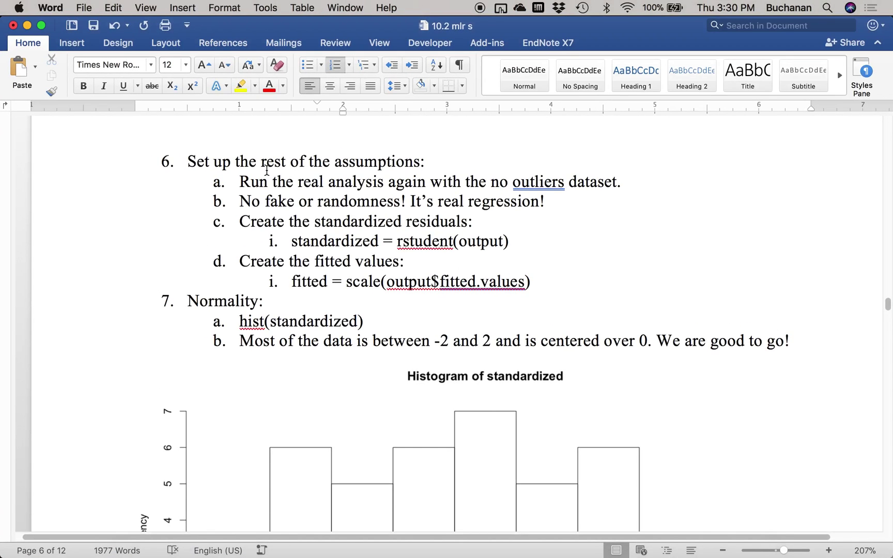
pyautogui.scroll(-20, 267, 170)
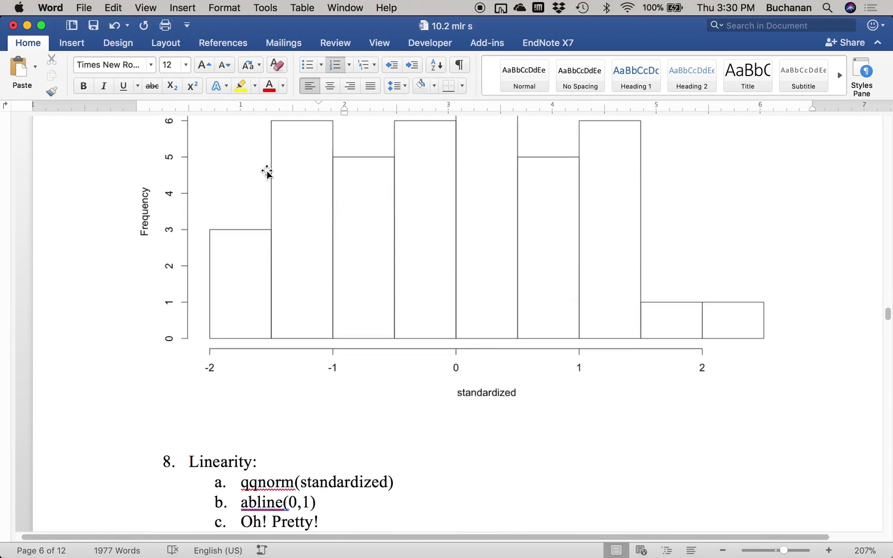
pyautogui.scroll(-10, 266, 173)
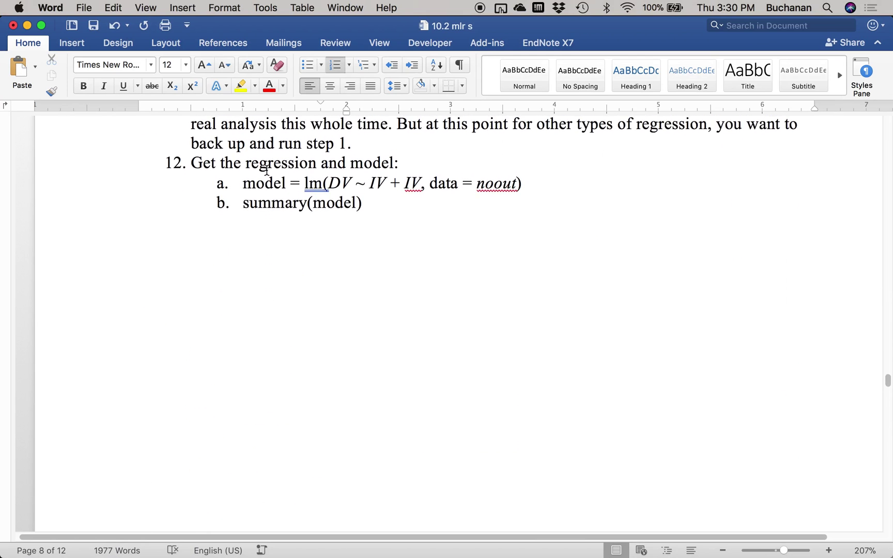
pyautogui.scroll(3, 267, 170)
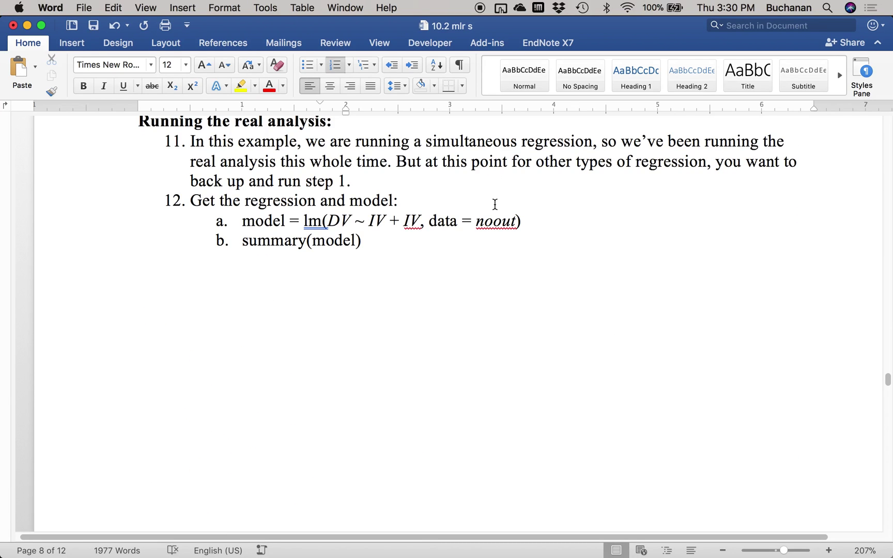
pyautogui.doubleClick(268, 222)
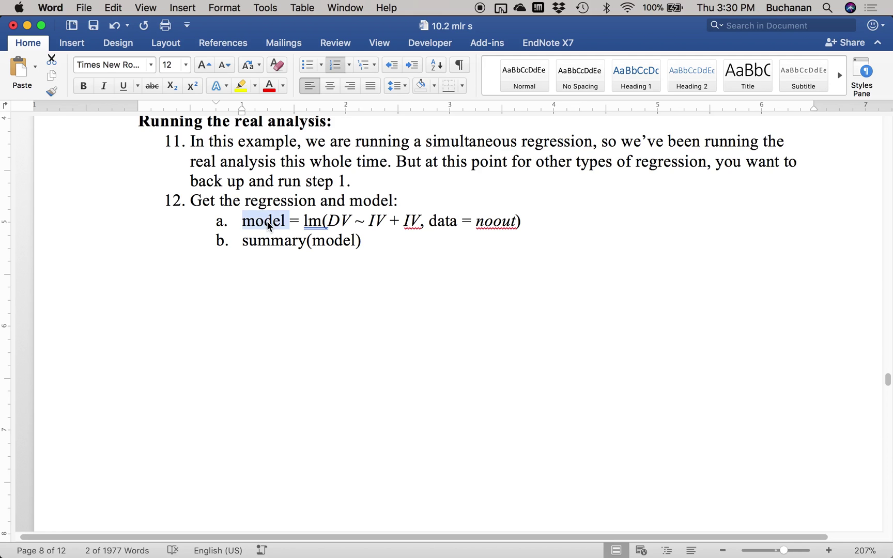
pyautogui.scroll(-2, 247, 223)
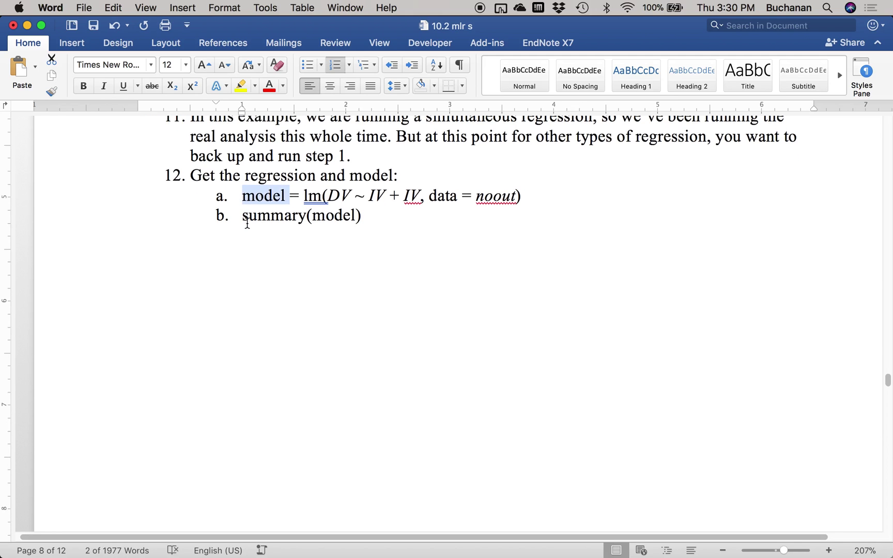
# Step: Switch to RStudio and run the final regression as model = lm(grade ~ books + attend, data = noout)
pyautogui.hotkey('ctrl', 'Up')
pyautogui.click(177, 186)
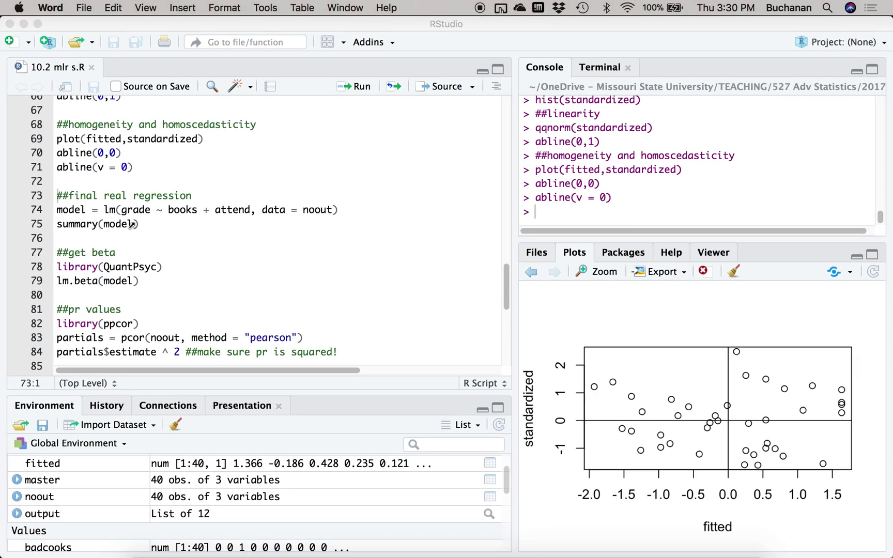
pyautogui.press('super+Return')
pyautogui.press('super+Return')
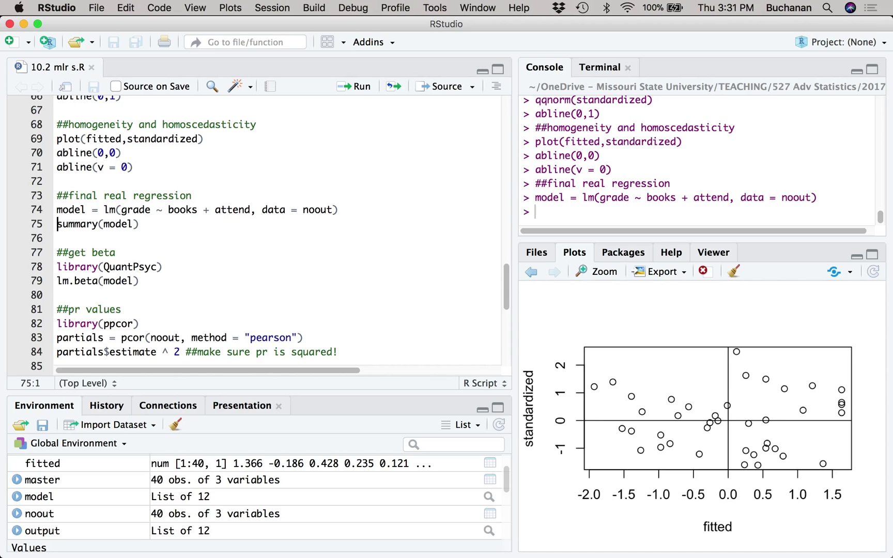
# Step: Run summary(model) for the final regression, and switch to the Word notes to view the matching summary output
pyautogui.press('super+Return')
pyautogui.hotkey('ctrl', 'Up')
pyautogui.click(252, 209)
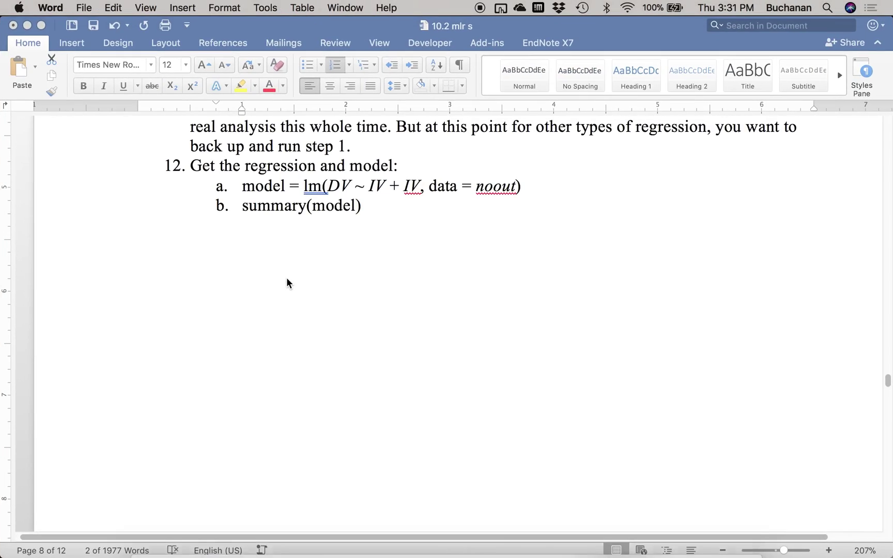
pyautogui.scroll(-15, 286, 282)
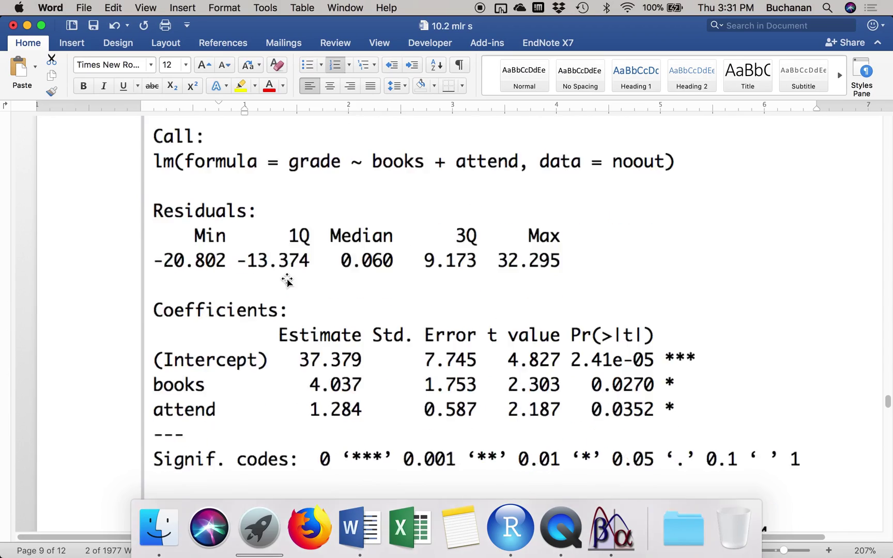
pyautogui.scroll(-2, 287, 281)
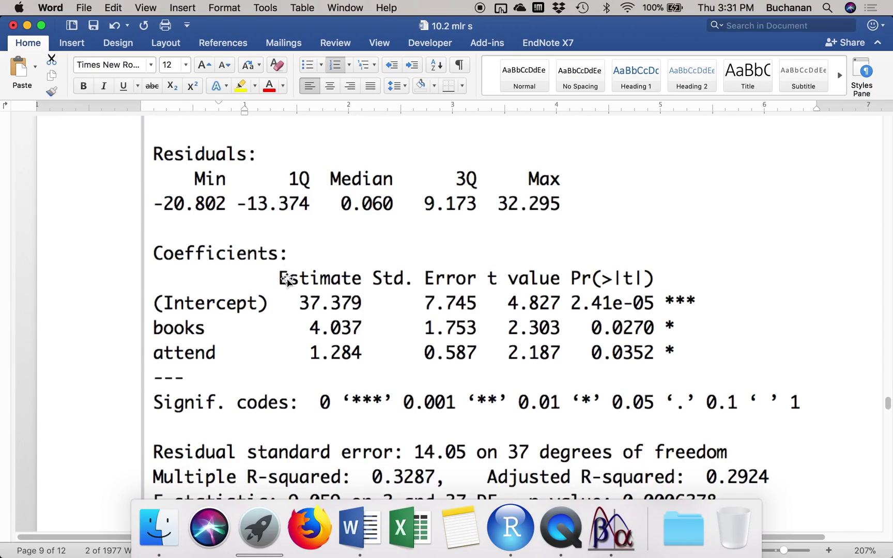
pyautogui.click(173, 289)
pyautogui.hotkey('ctrl', 'Up')
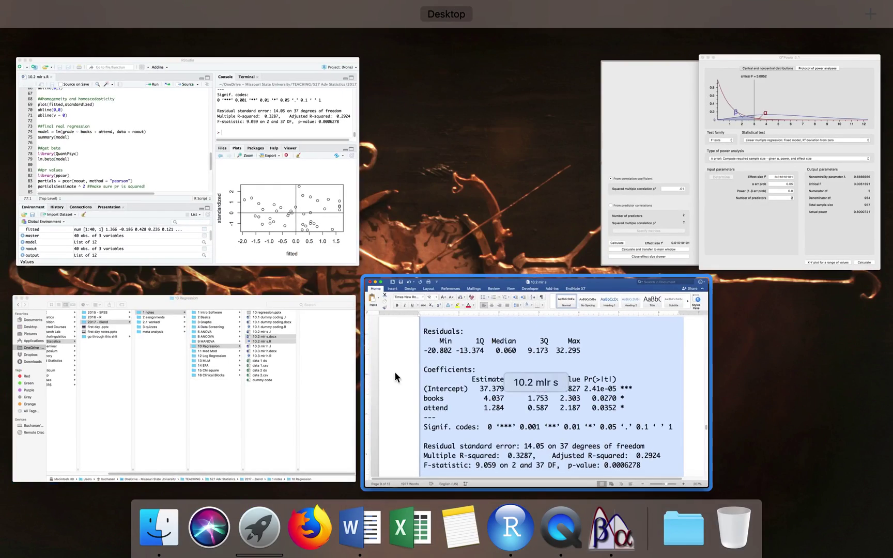
pyautogui.click(395, 373)
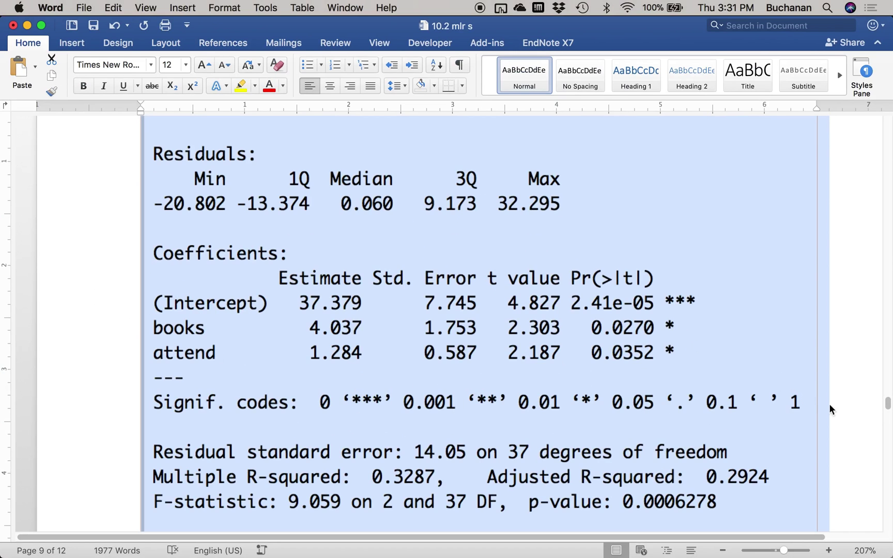
pyautogui.click(850, 412)
# Step: Read steps 13 and 14 of "Interpret the output", comparing the reported F, R², b and t statistics with the regression output
pyautogui.scroll(-5, 850, 411)
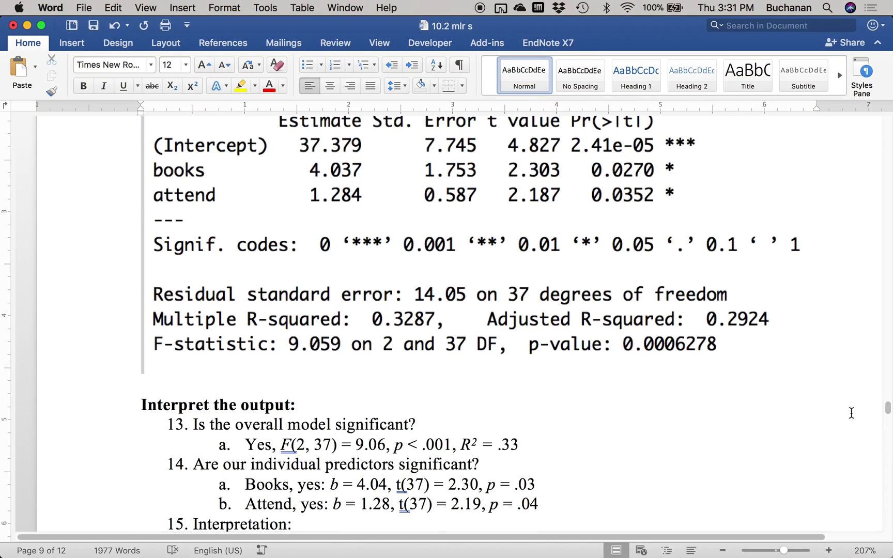
pyautogui.scroll(1, 851, 412)
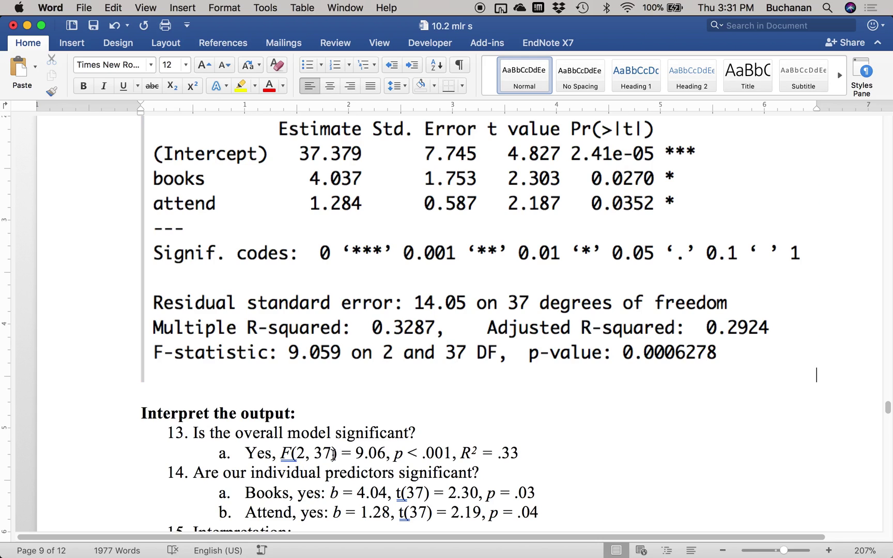
pyautogui.click(369, 454)
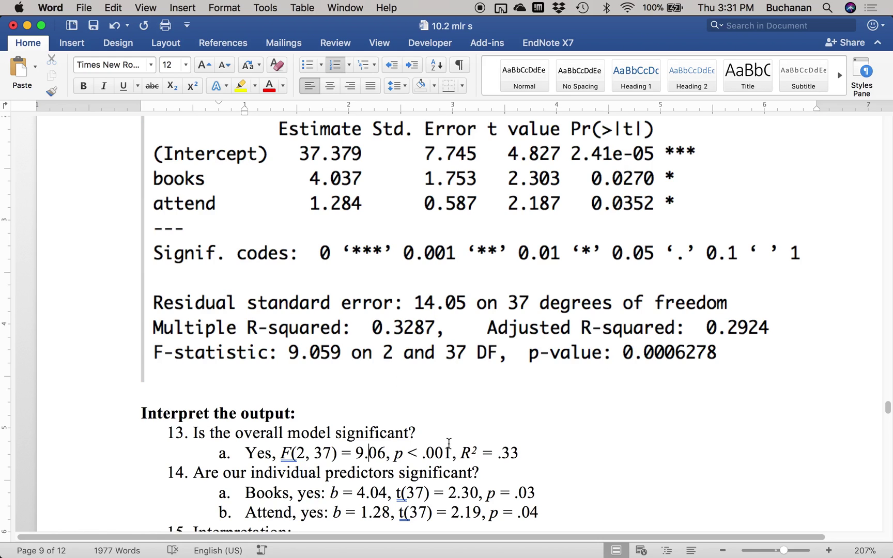
pyautogui.click(498, 454)
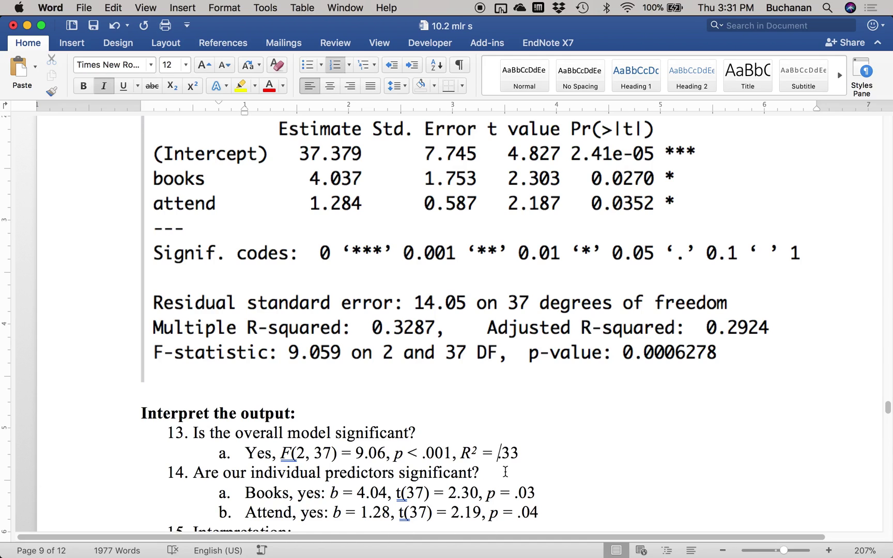
pyautogui.doubleClick(494, 453)
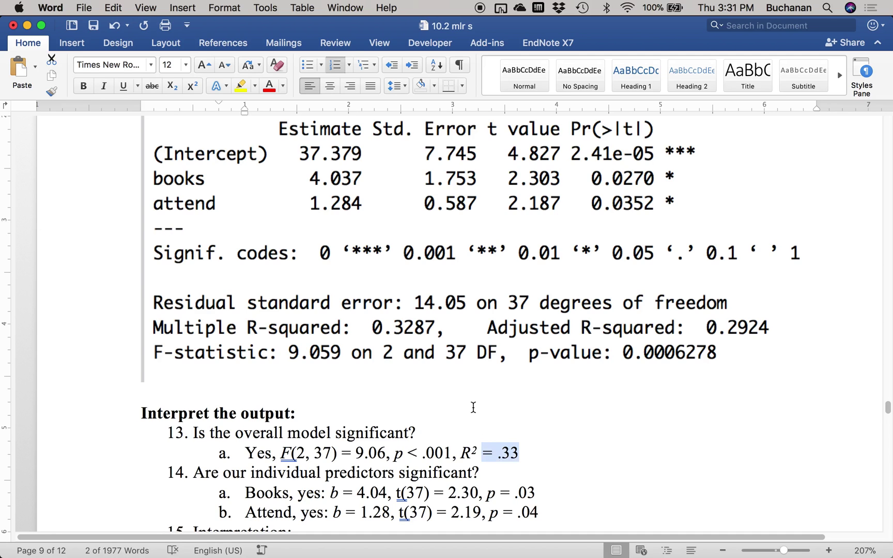
pyautogui.scroll(-5, 474, 407)
pyautogui.scroll(6, 473, 407)
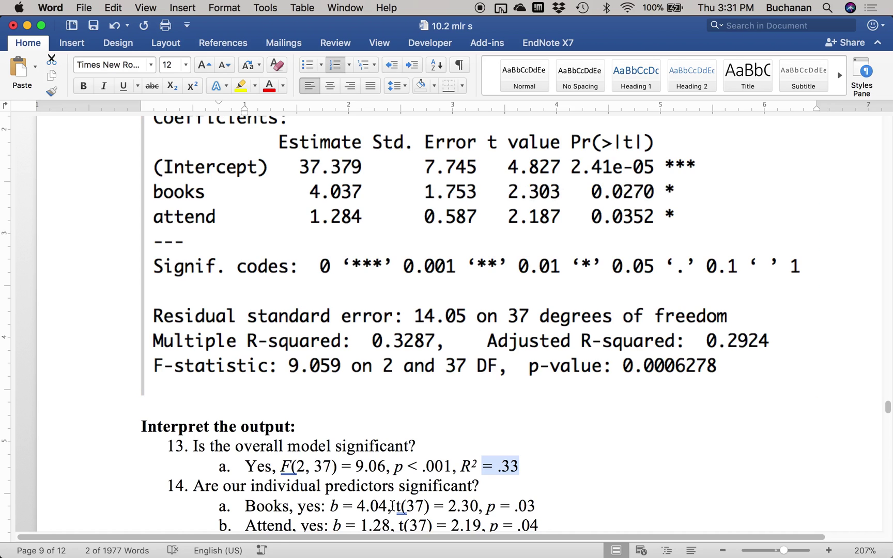
pyautogui.scroll(-2, 390, 501)
pyautogui.doubleClick(414, 456)
pyautogui.doubleClick(322, 416)
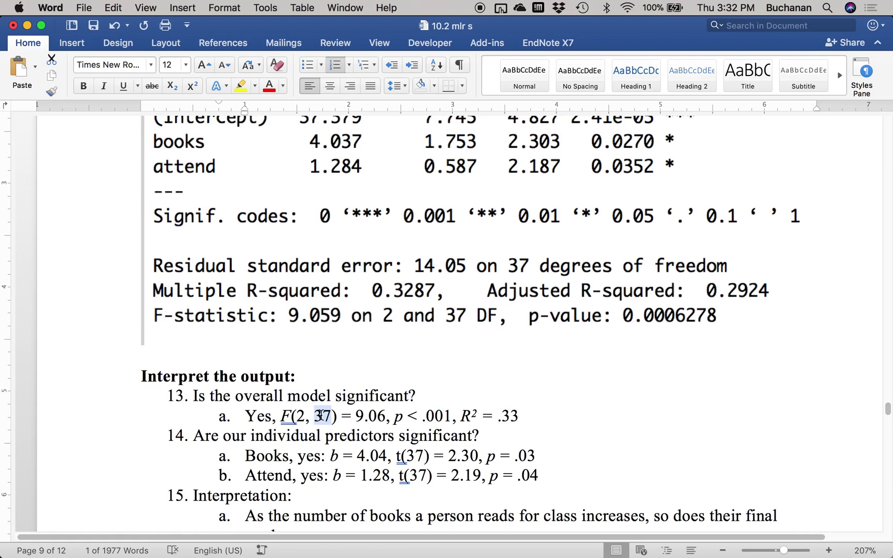
# Step: Italicize the t statistic symbol in the Books and Attend answers under step 14
pyautogui.doubleClick(397, 457)
pyautogui.press('super+i')
pyautogui.press('Down')
pyautogui.hotkey('shift', 'Right')
pyautogui.press('super+i')
pyautogui.click(432, 454)
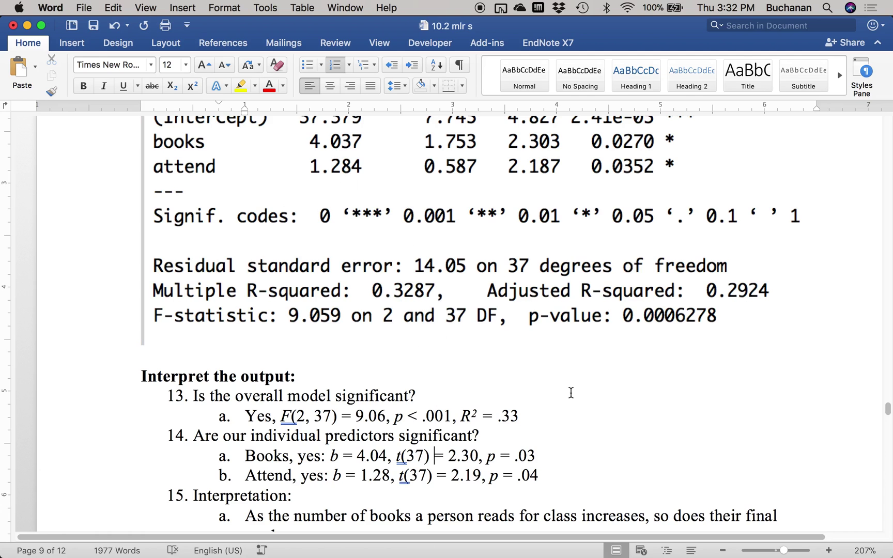
# Step: Read the step 15 interpretation and the step 16 Beta instructions in the notes
pyautogui.scroll(-5, 571, 392)
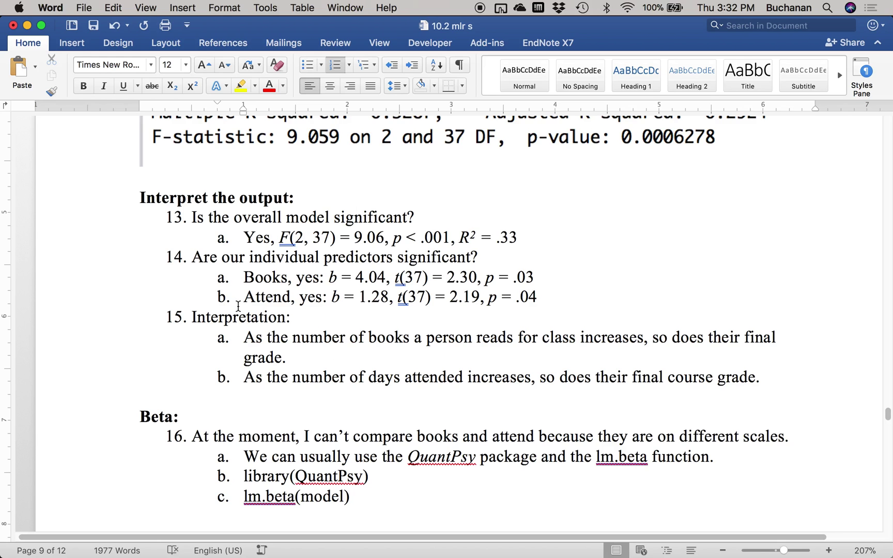
pyautogui.scroll(-3, 237, 306)
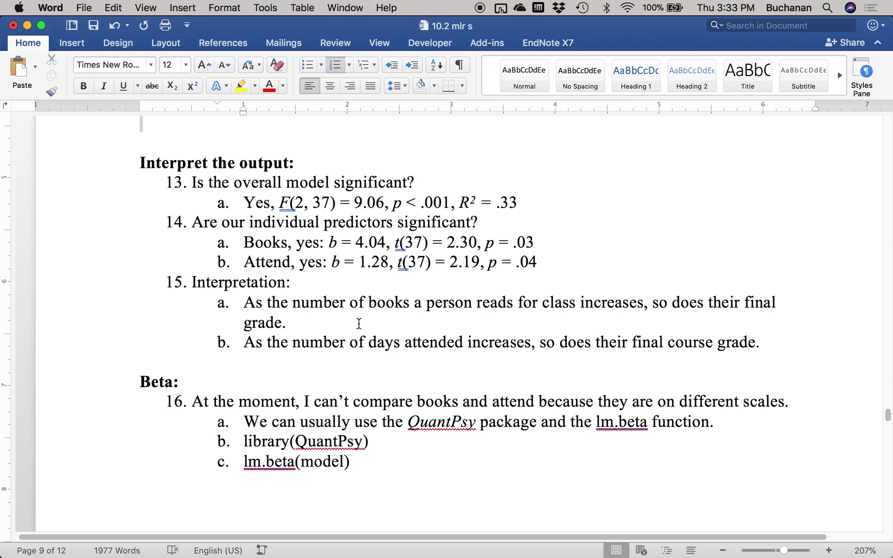
pyautogui.scroll(-5, 358, 323)
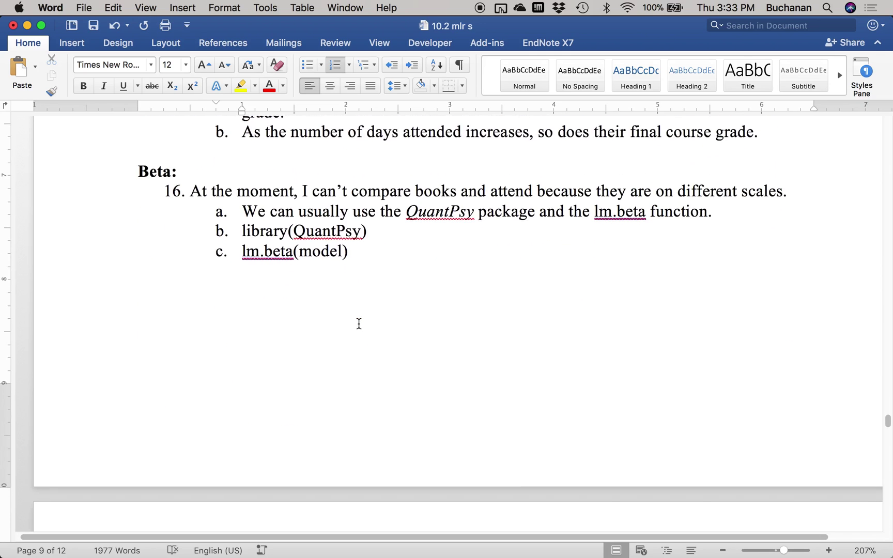
pyautogui.scroll(-1, 358, 323)
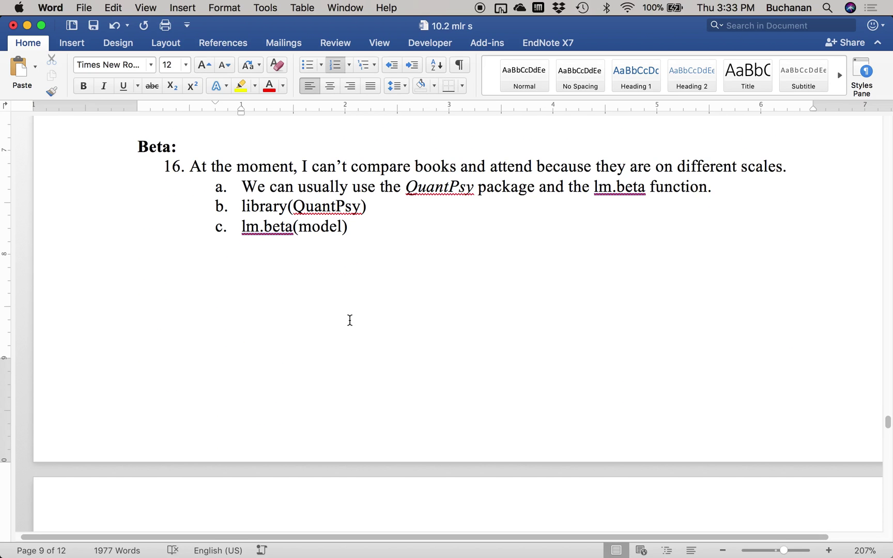
# Step: Switch to RStudio, load library(QuantPsyc), and run lm.beta(model) to get the standardized coefficients
pyautogui.hotkey('ctrl', 'Up')
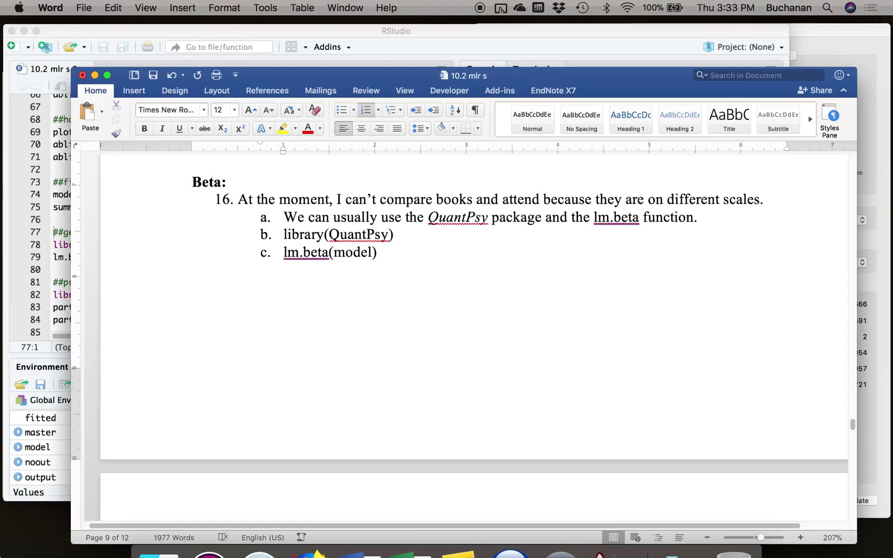
pyautogui.click(197, 255)
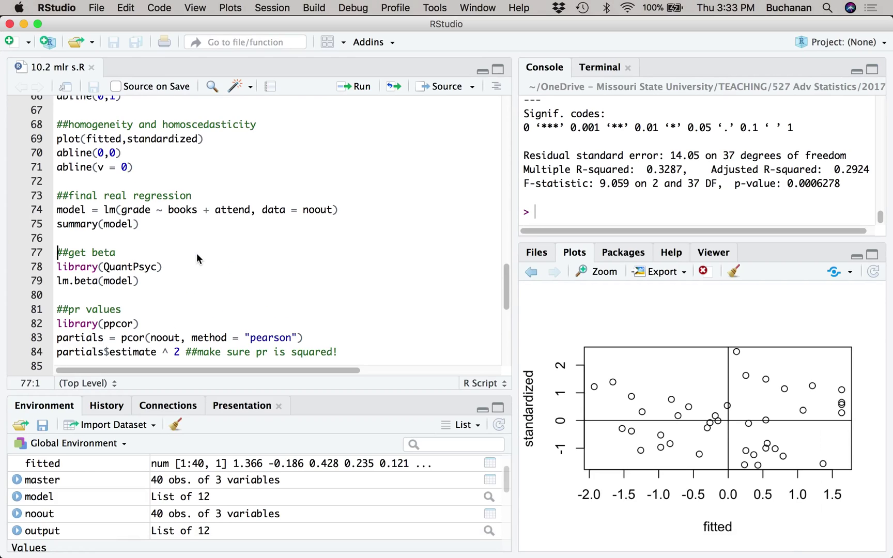
pyautogui.press('super+Return')
pyautogui.press('super+Return')
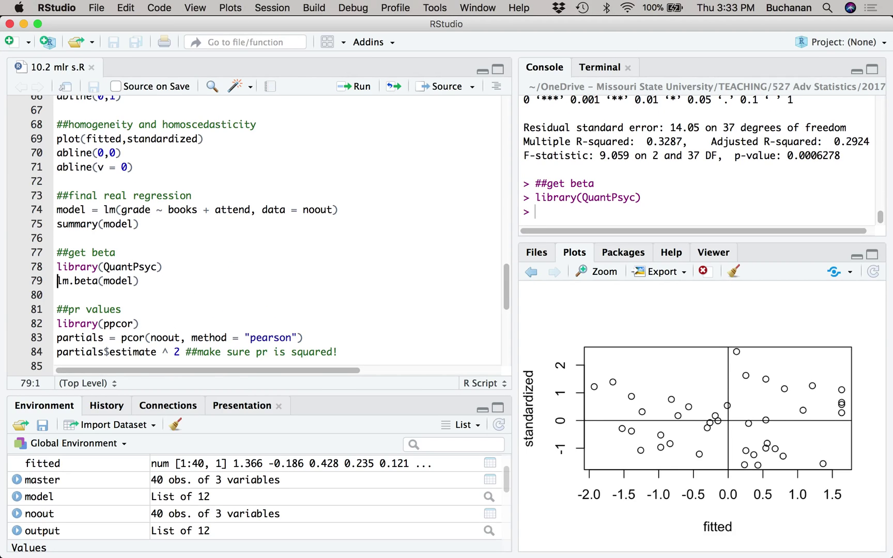
pyautogui.doubleClick(122, 284)
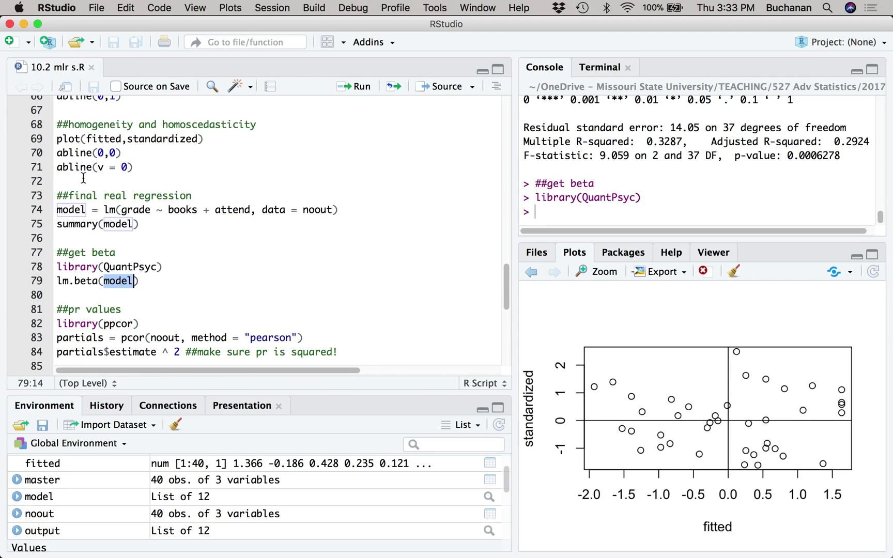
pyautogui.click(75, 282)
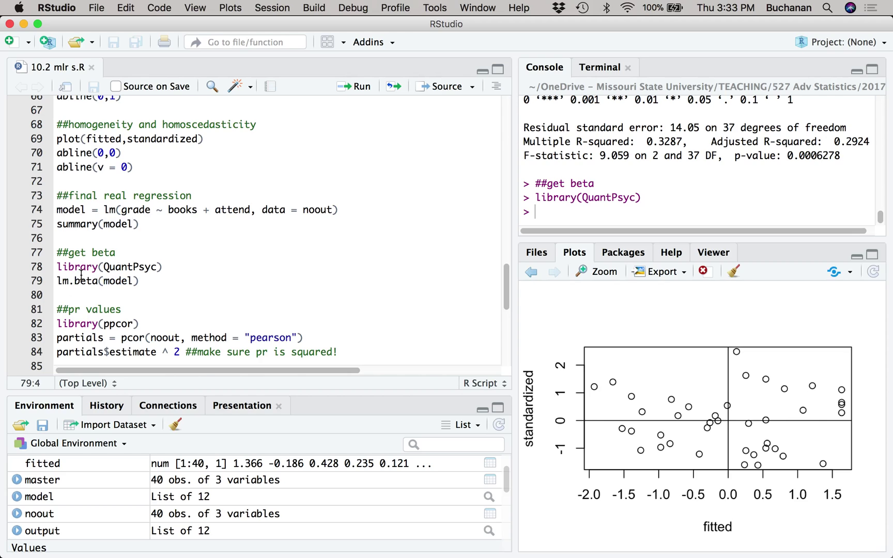
pyautogui.scroll(1, 79, 267)
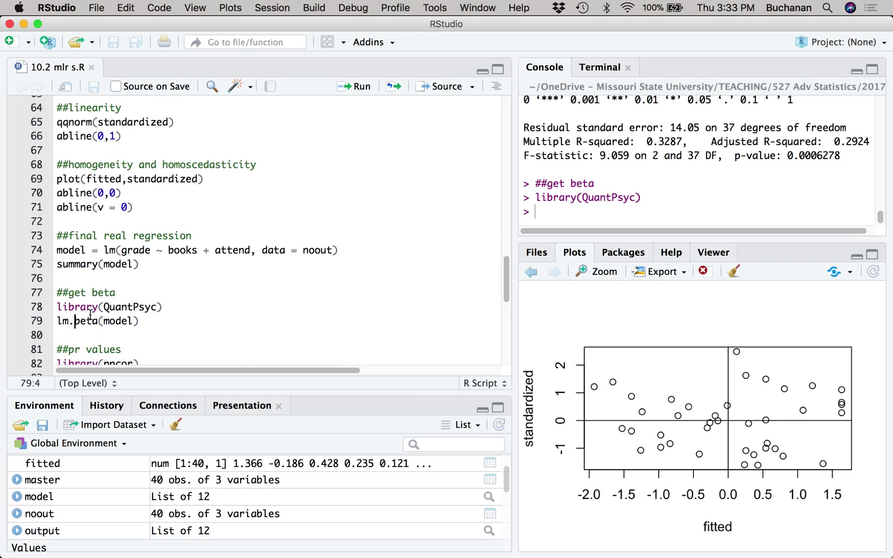
pyautogui.scroll(-3, 92, 321)
pyautogui.scroll(1, 91, 320)
pyautogui.press('super+Return')
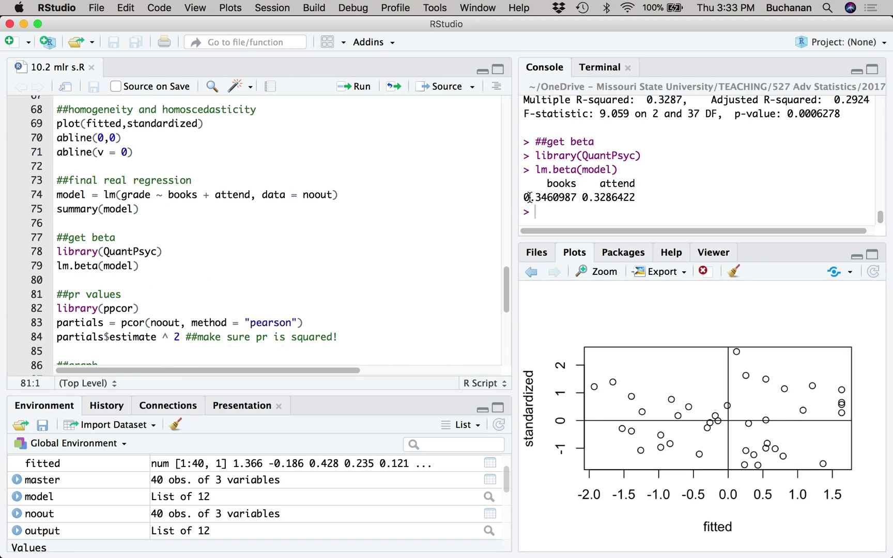
# Step: Compare the beta values of books and attend in the console output
pyautogui.moveTo(523, 197); pyautogui.dragTo(635, 197)
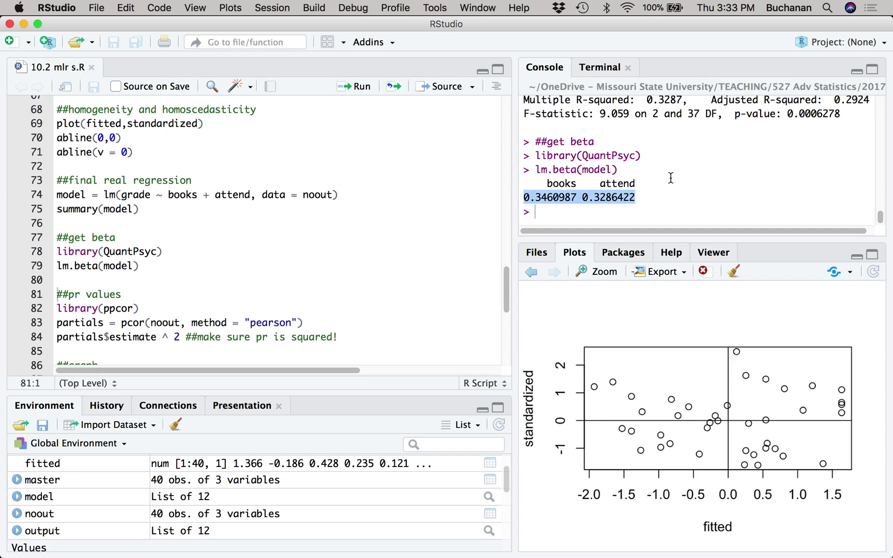
pyautogui.click(553, 203)
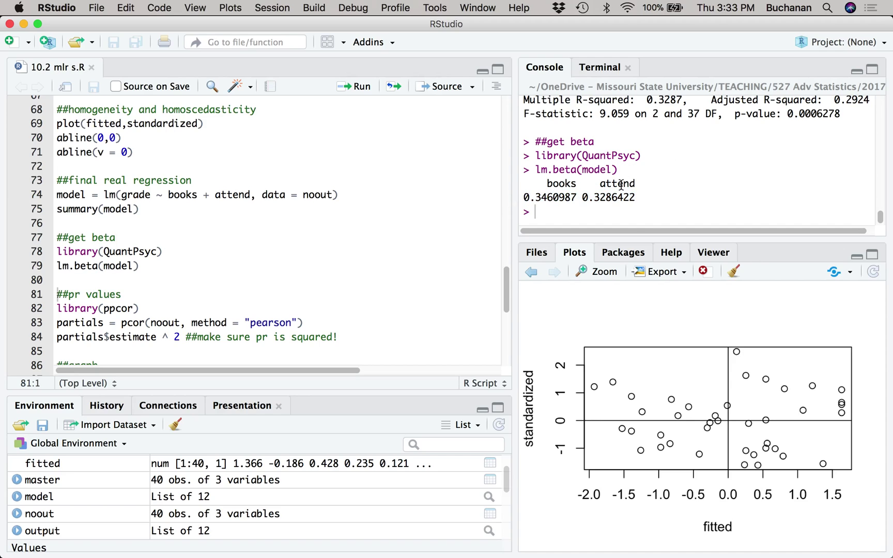
pyautogui.moveTo(523, 197); pyautogui.dragTo(631, 203)
pyautogui.click(644, 202)
pyautogui.scroll(-5, 145, 256)
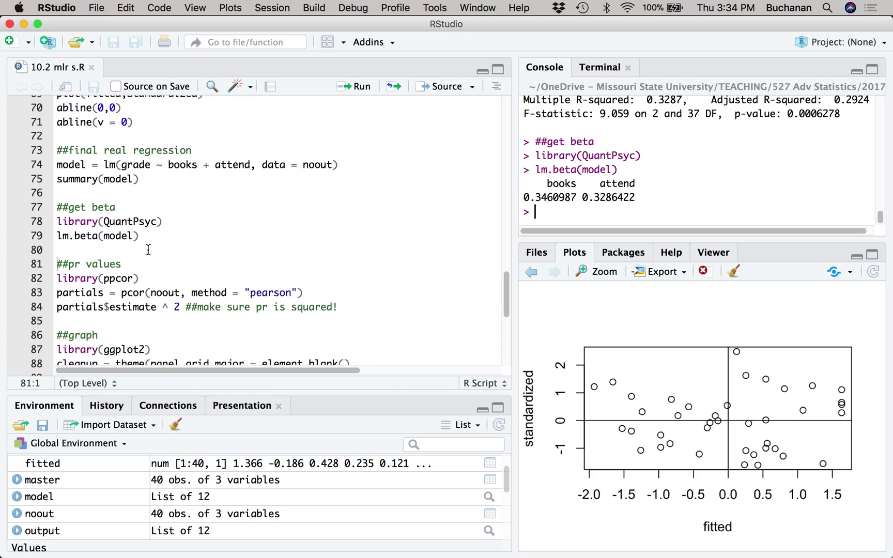
# Step: Switch to the Word notes and read the beta interpretation and the step 17 Effect Size instructions for pr² with pcor
pyautogui.hotkey('ctrl', 'Up')
pyautogui.click(249, 200)
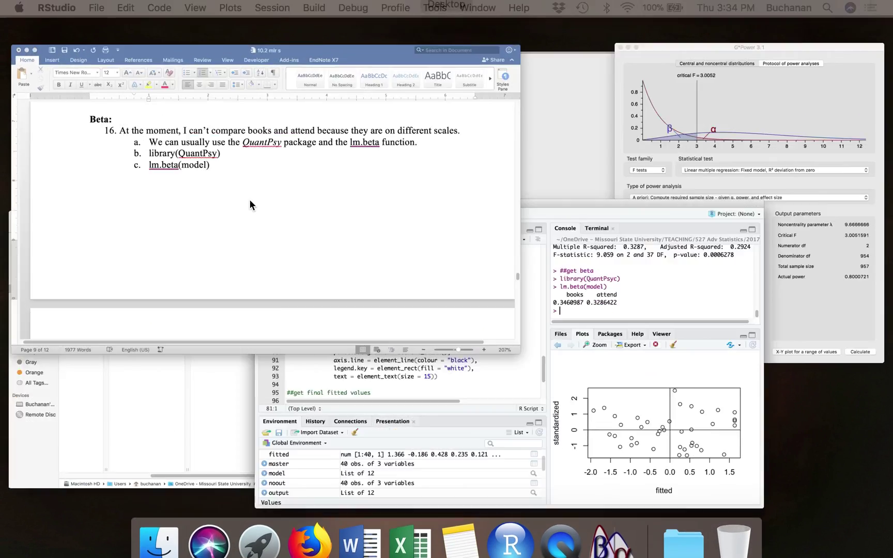
pyautogui.press('super+v')
pyautogui.scroll(-6, 293, 278)
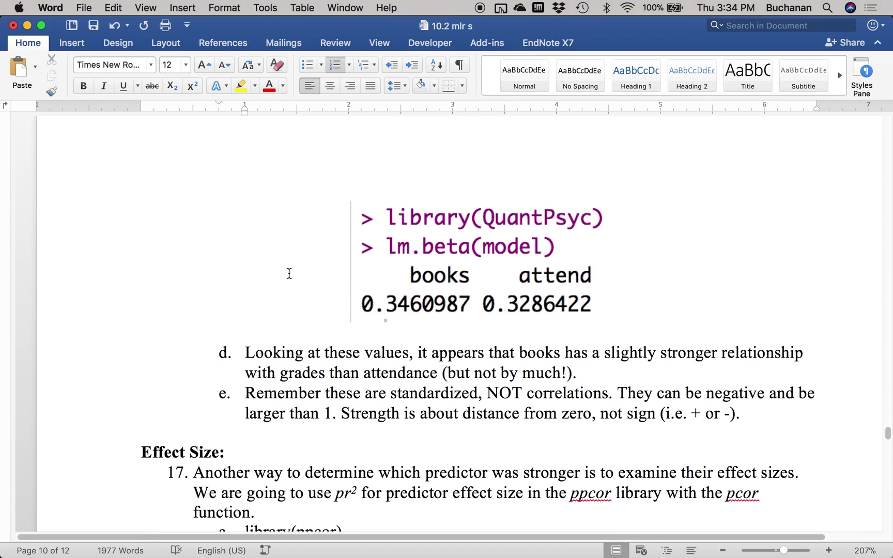
pyautogui.scroll(-7, 288, 274)
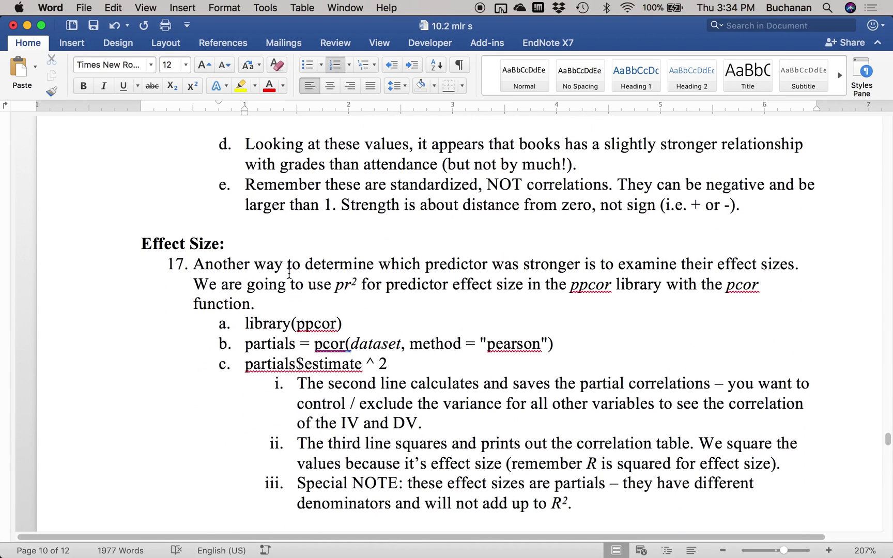
pyautogui.scroll(-3, 288, 273)
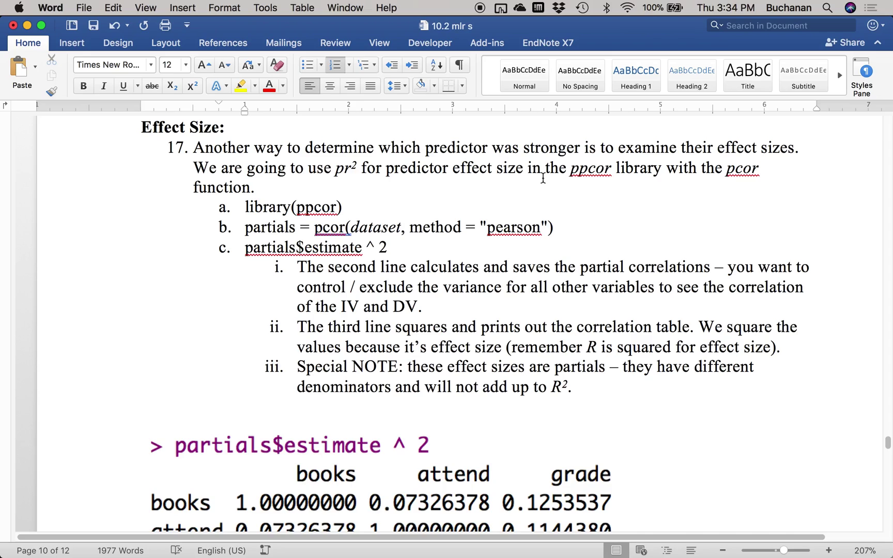
# Step: Switch to RStudio, load library(ppcor), and run partials = pcor(noout, method = "pearson") to save the partial correlations
pyautogui.hotkey('ctrl', 'Up')
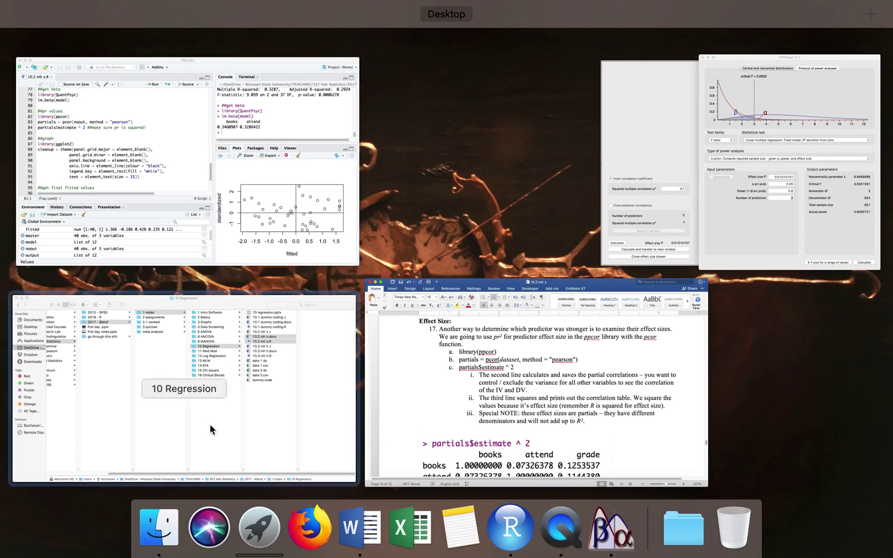
pyautogui.click(279, 200)
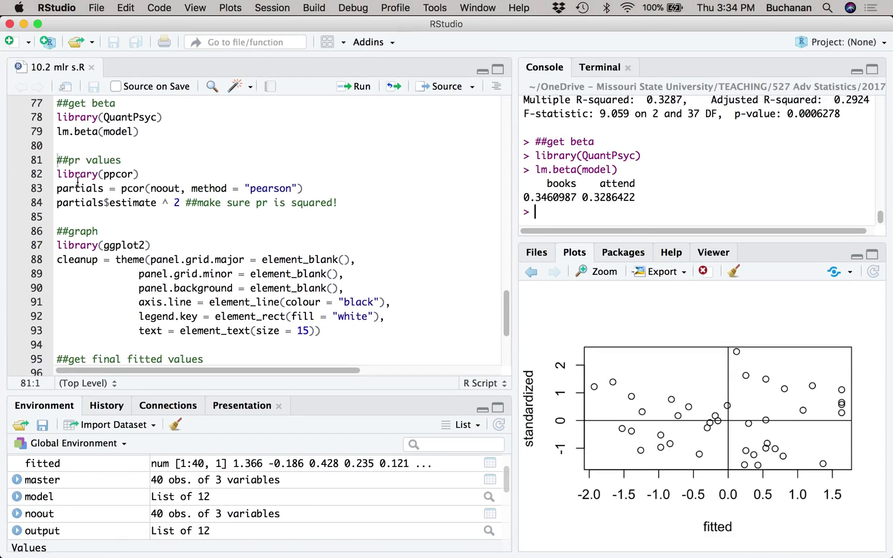
pyautogui.press('super+Return')
pyautogui.press('super+Return')
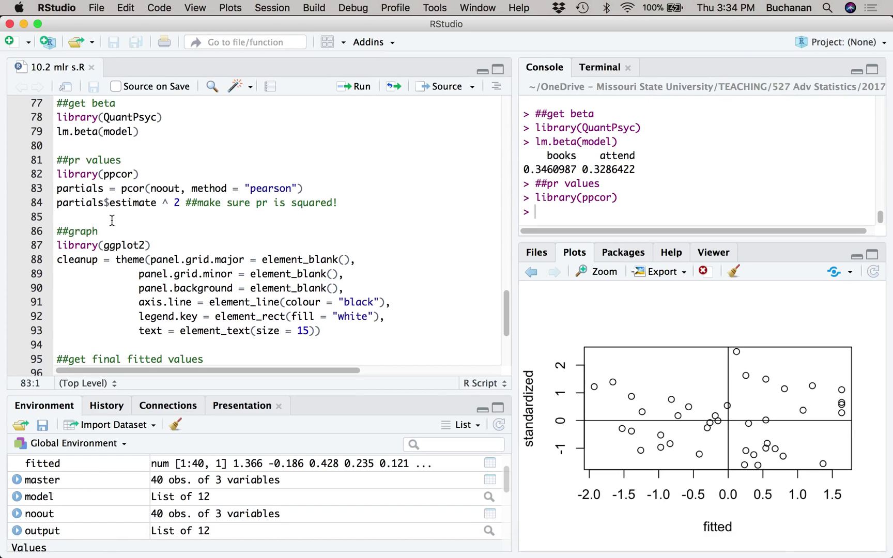
pyautogui.doubleClick(131, 190)
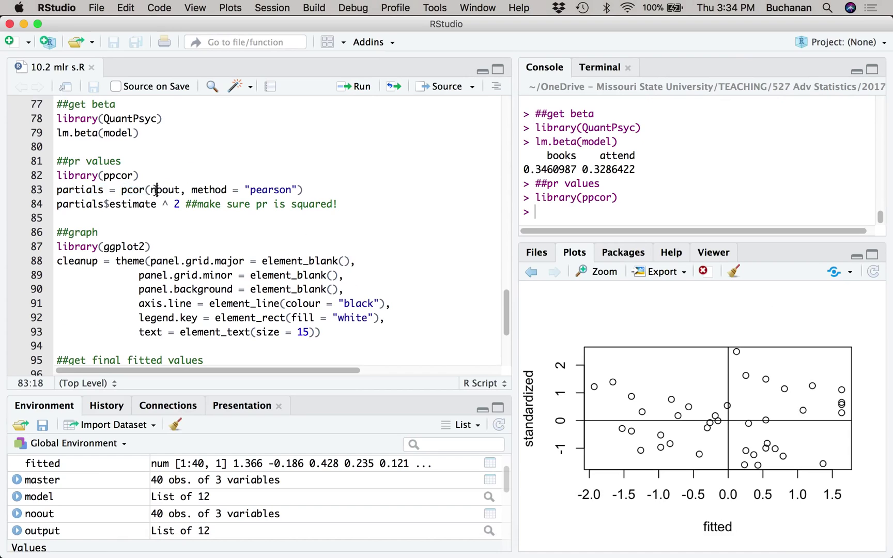
pyautogui.doubleClick(155, 191)
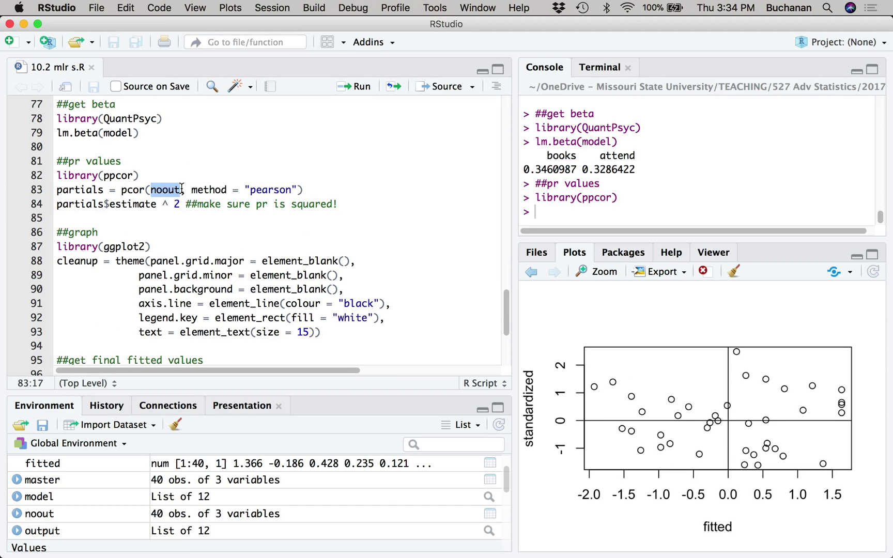
pyautogui.scroll(-2, 196, 188)
pyautogui.scroll(3, 197, 187)
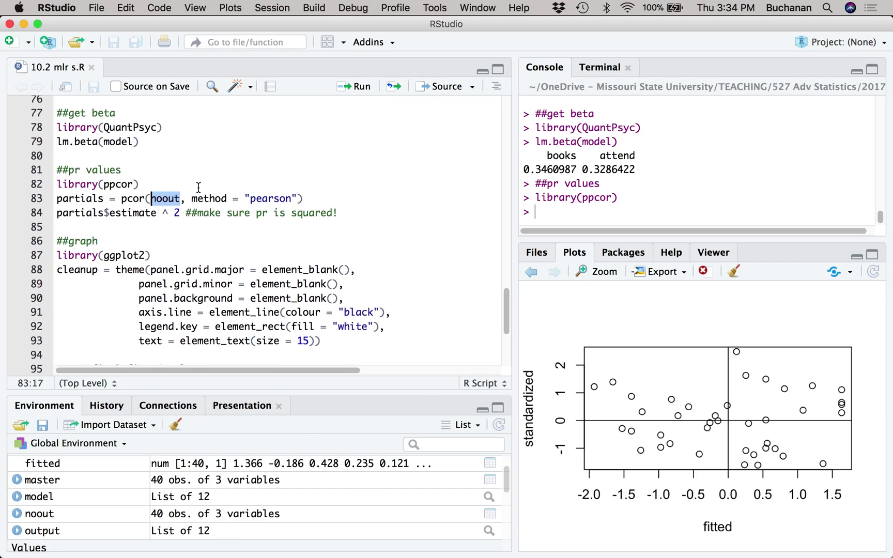
pyautogui.click(182, 200)
pyautogui.press('super+Return')
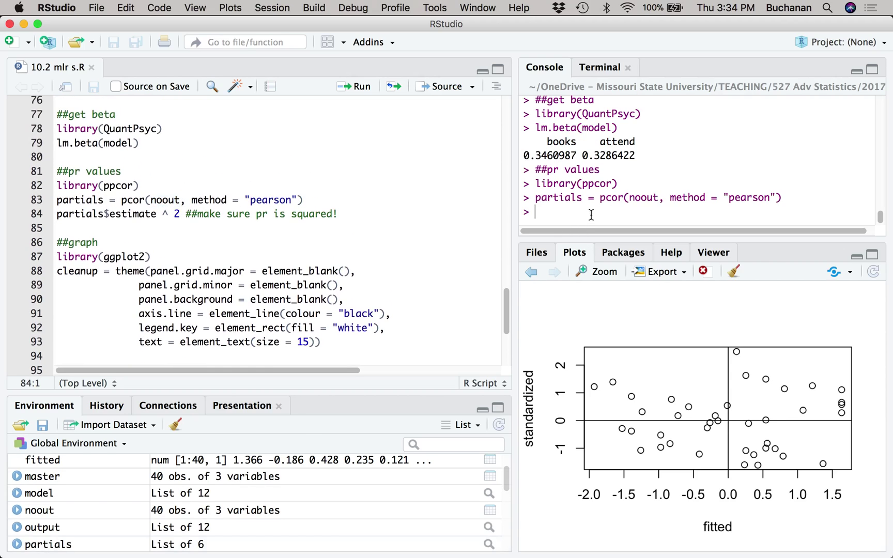
# Step: Print the partials object in the console and review its partial correlation estimates
pyautogui.write('partials')
pyautogui.press('Return')
pyautogui.scroll(3, 649, 179)
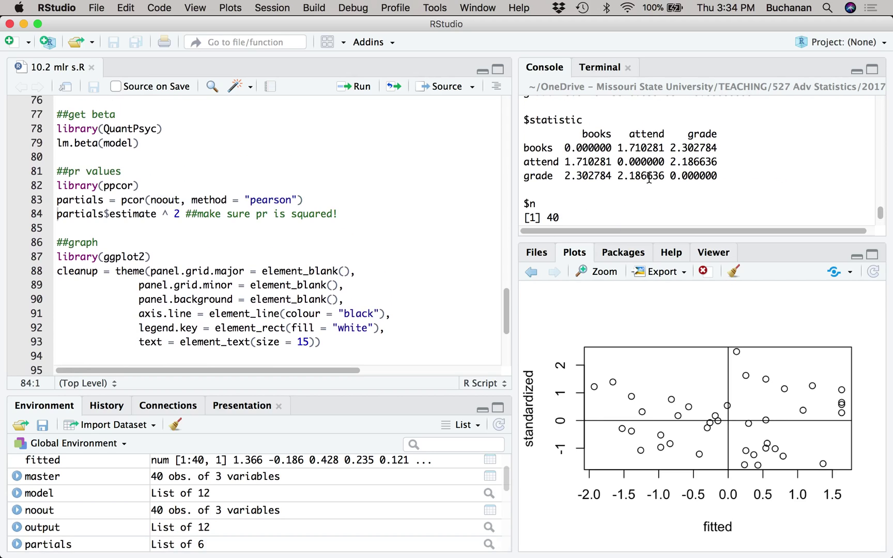
pyautogui.scroll(1, 649, 178)
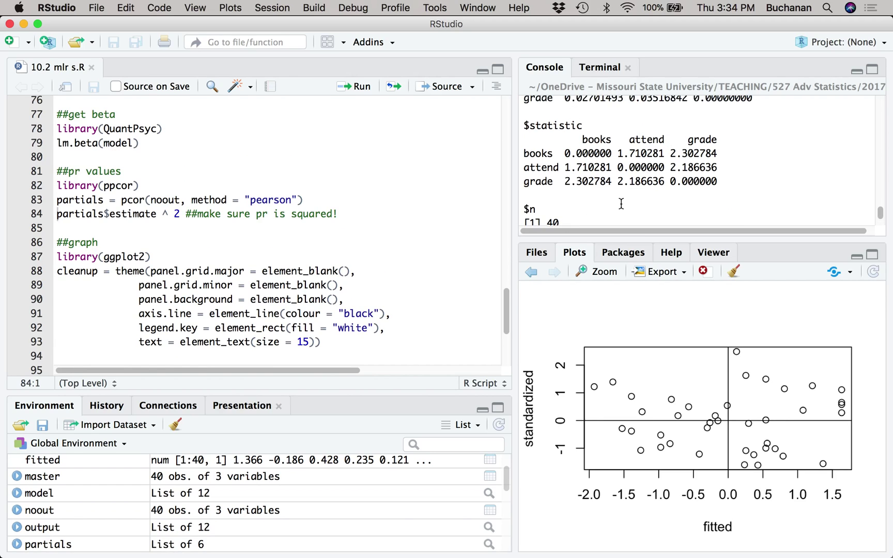
pyautogui.scroll(5, 621, 203)
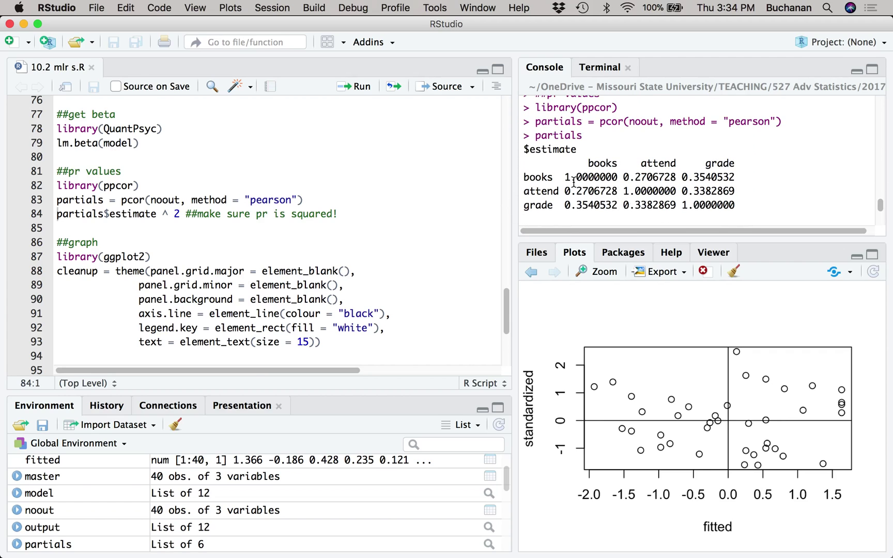
# Step: Check the partials$estimate code, then enlarge the console and examine the $estimate, $p.value and $statistic tables
pyautogui.click(128, 212)
pyautogui.moveTo(124, 201)
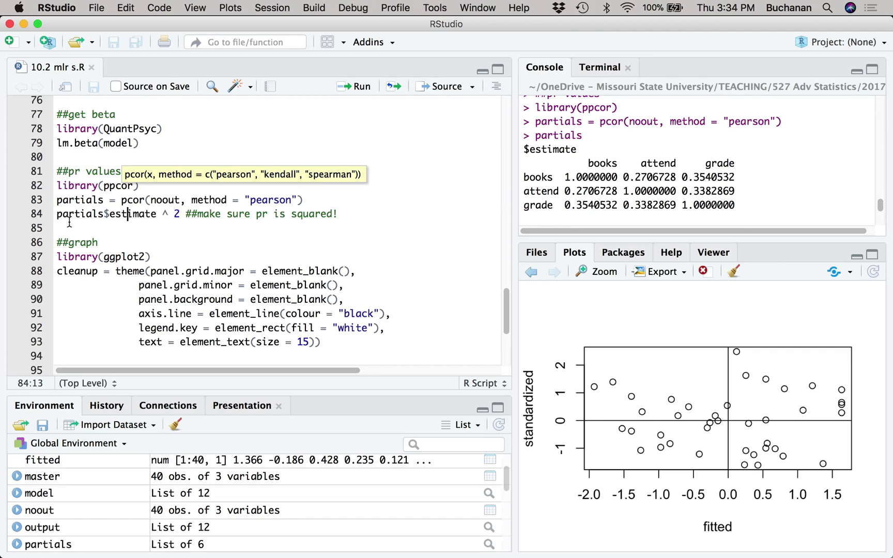
pyautogui.moveTo(56, 213); pyautogui.dragTo(156, 213)
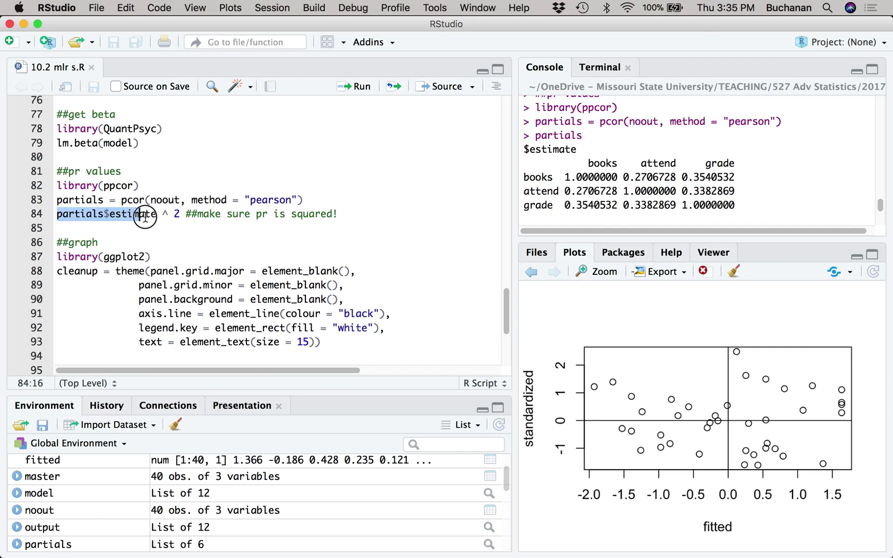
pyautogui.click(157, 214)
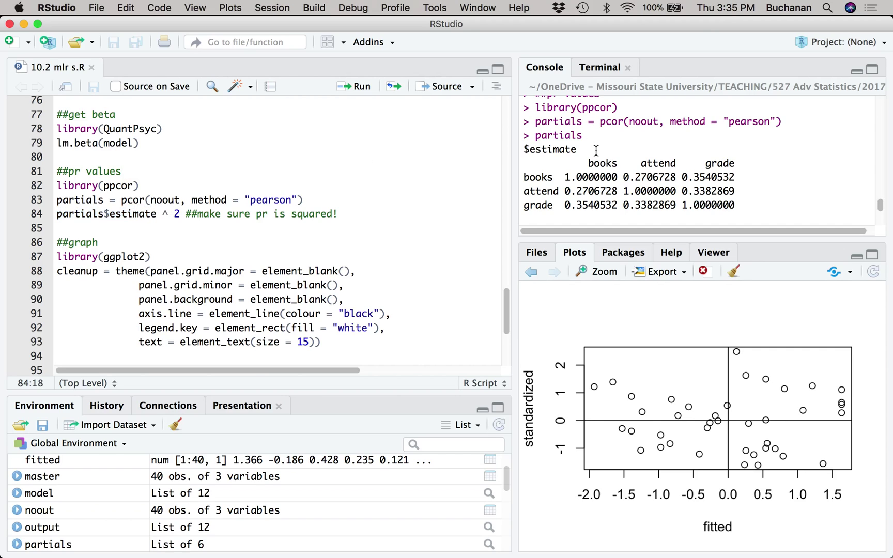
pyautogui.click(872, 69)
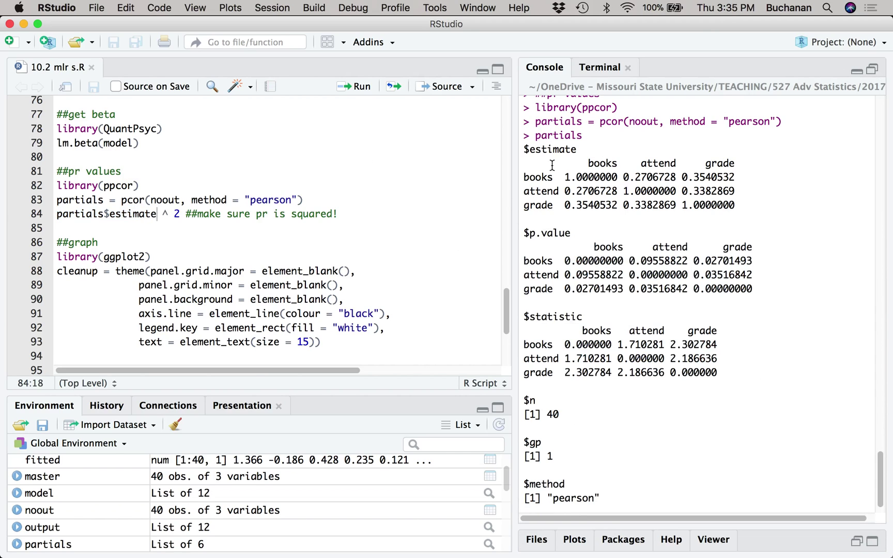
pyautogui.doubleClick(536, 150)
pyautogui.doubleClick(558, 235)
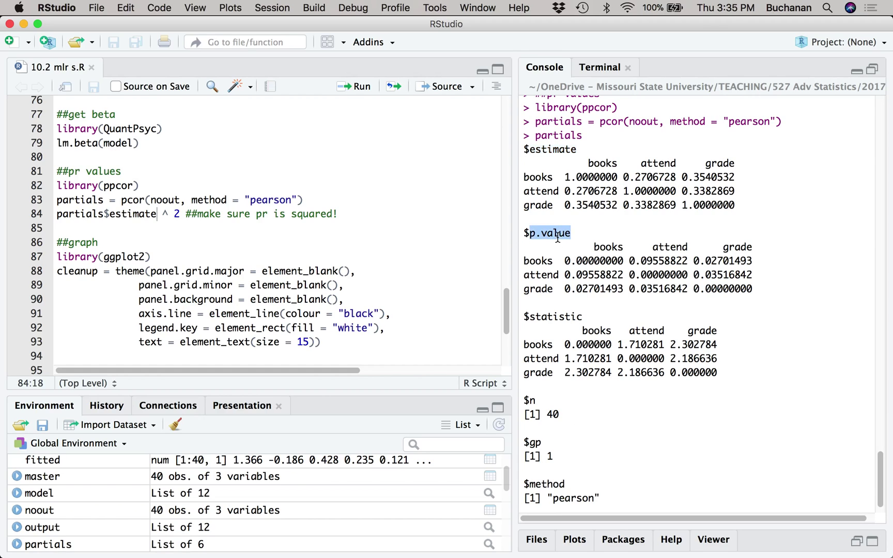
pyautogui.doubleClick(564, 316)
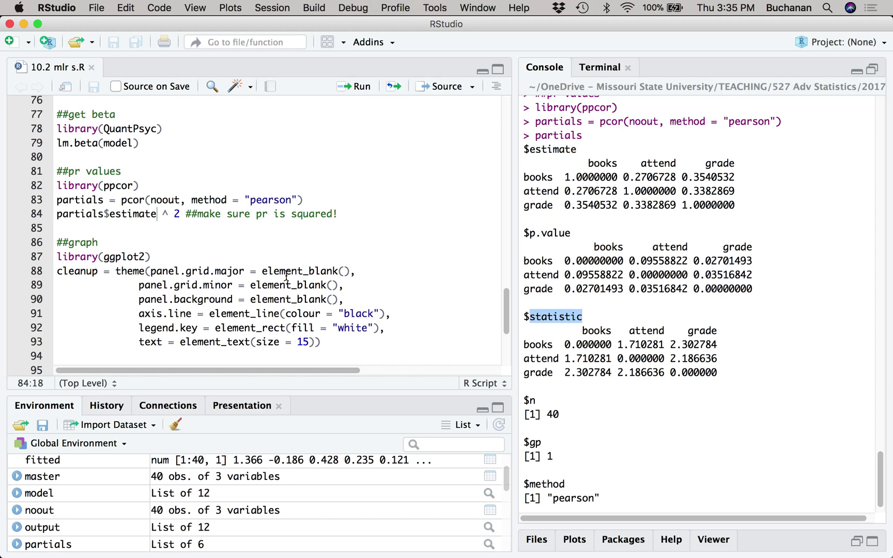
# Step: Run partials$estimate ^ 2 to get the squared partial correlations and inspect the grade row
pyautogui.click(144, 212)
pyautogui.press('super+Return')
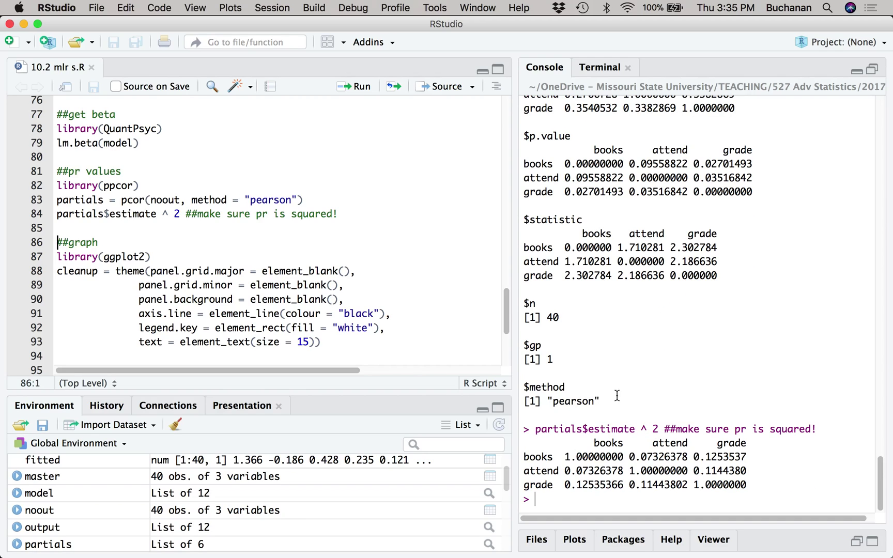
pyautogui.moveTo(525, 486); pyautogui.dragTo(791, 481)
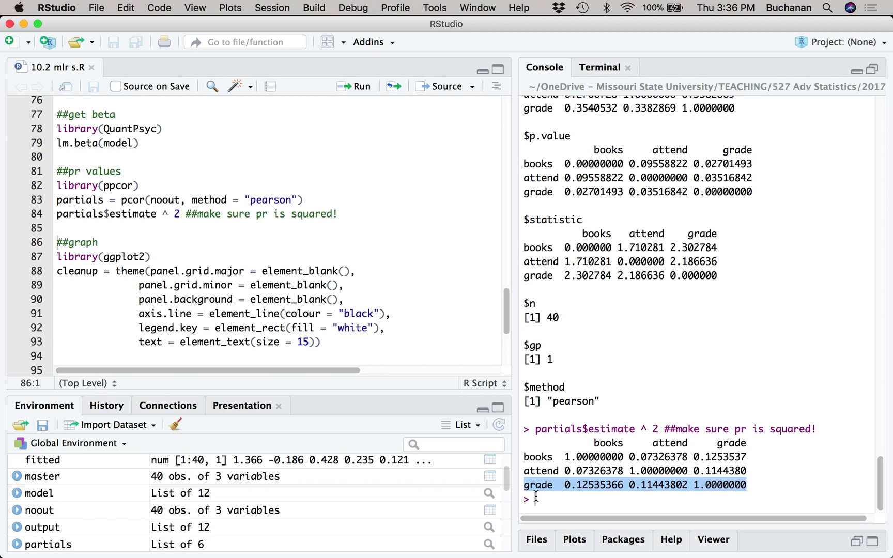
# Step: Switch to the Word notes and read the ggplot2 graphing steps 21 to 24 and the example Books + Attendance scatterplot
pyautogui.hotkey('ctrl', 'Up')
pyautogui.click(235, 219)
pyautogui.scroll(-15, 272, 296)
pyautogui.scroll(3, 272, 294)
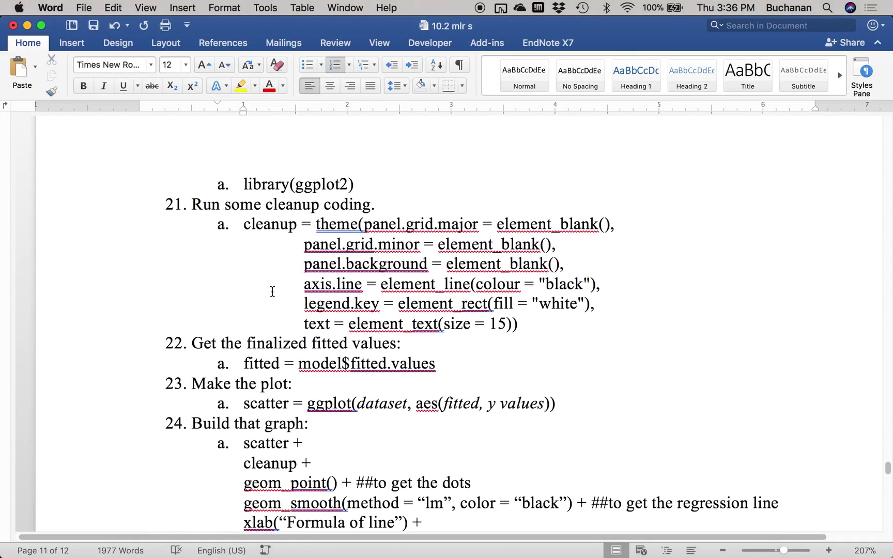
pyautogui.scroll(-10, 273, 292)
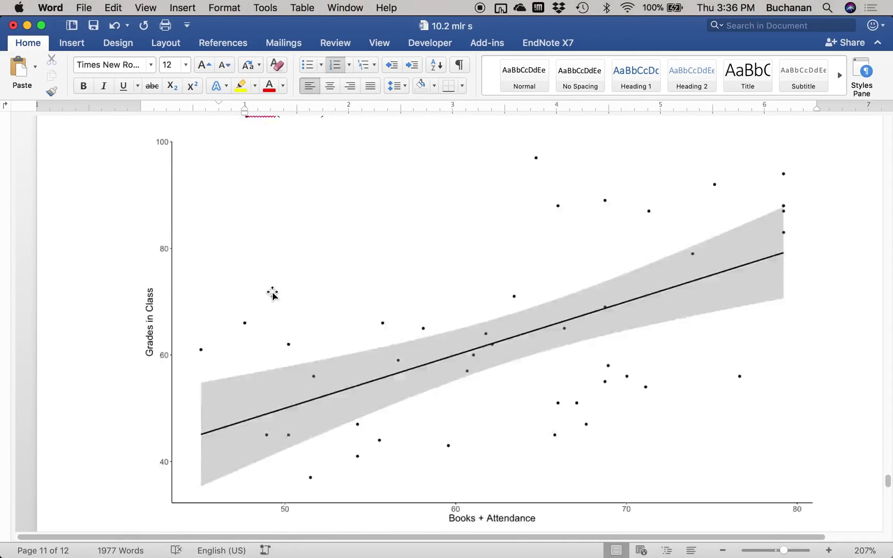
pyautogui.scroll(-3, 273, 293)
pyautogui.scroll(2, 273, 294)
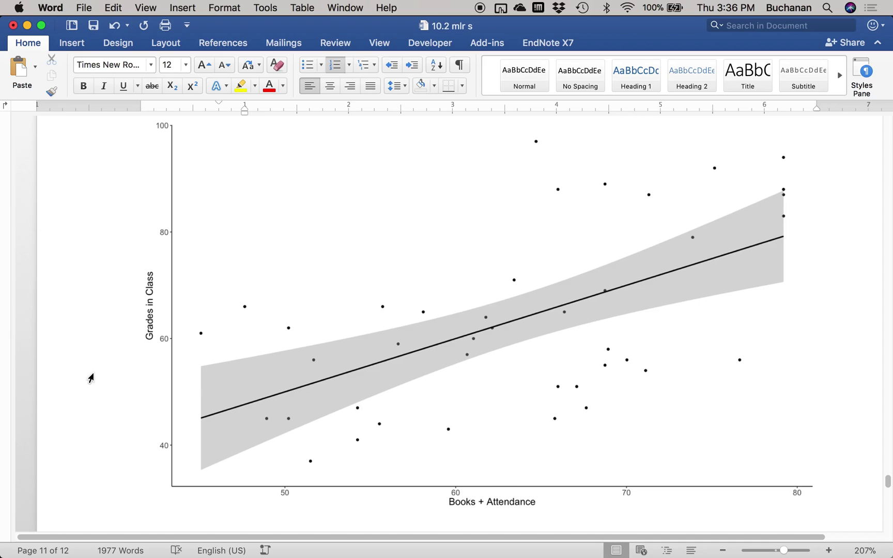
# Step: Switch to RStudio, load library(ggplot2), and run the cleanup theme code for the graph
pyautogui.hotkey('ctrl', 'Up')
pyautogui.click(200, 212)
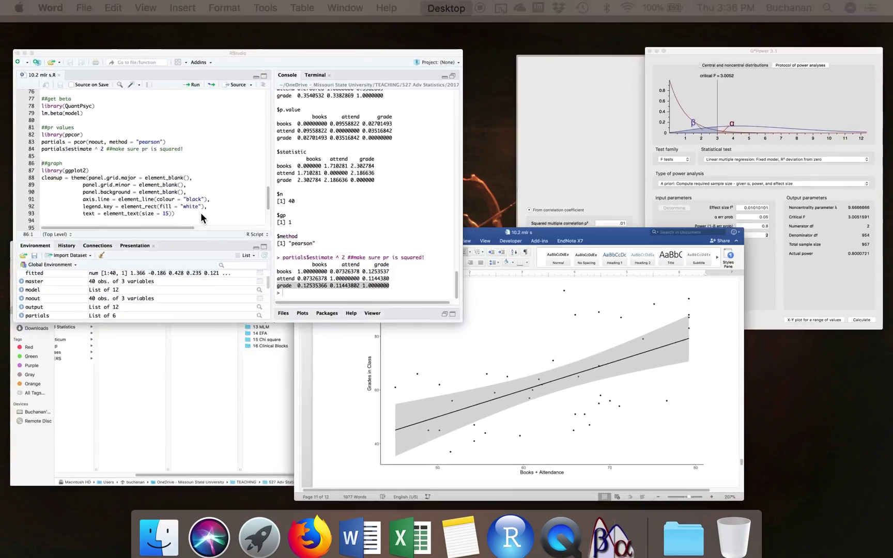
pyautogui.click(122, 257)
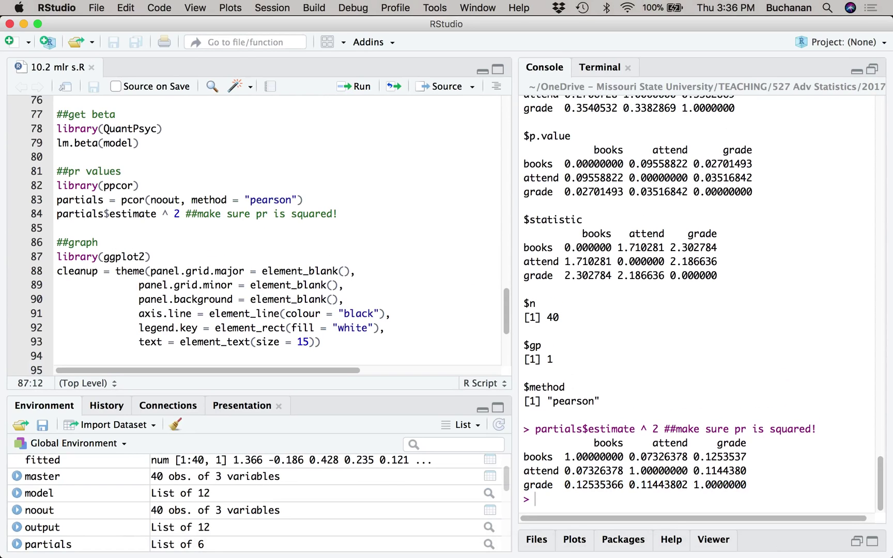
pyautogui.press('super+Return')
pyautogui.scroll(-3, 200, 249)
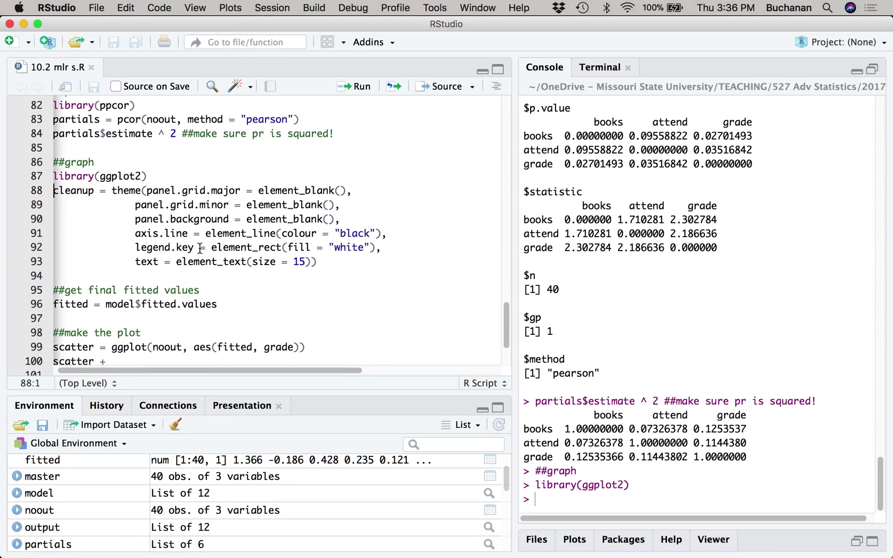
pyautogui.scroll(-2, 200, 249)
pyautogui.press('super+Return')
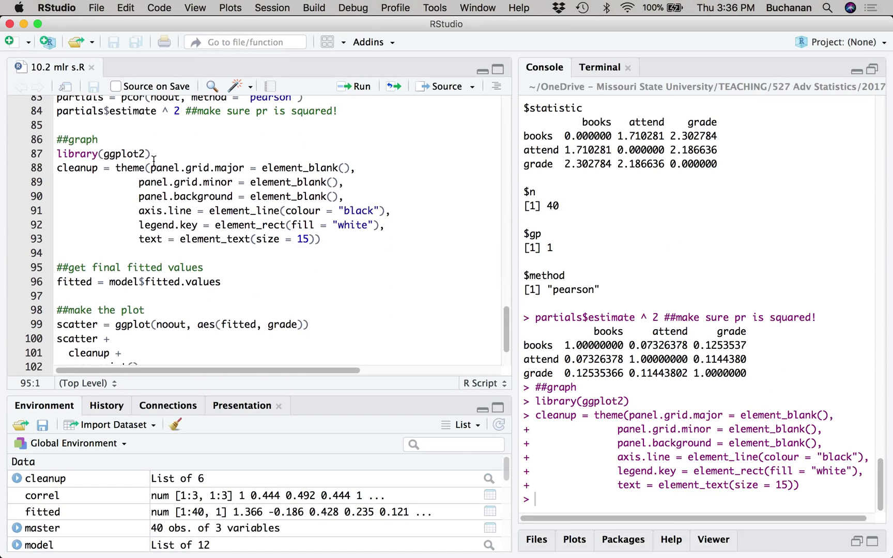
# Step: Run fitted = model$fitted.values to save the final fitted values and print fitted in the console
pyautogui.scroll(-1, 196, 223)
pyautogui.scroll(-4, 197, 222)
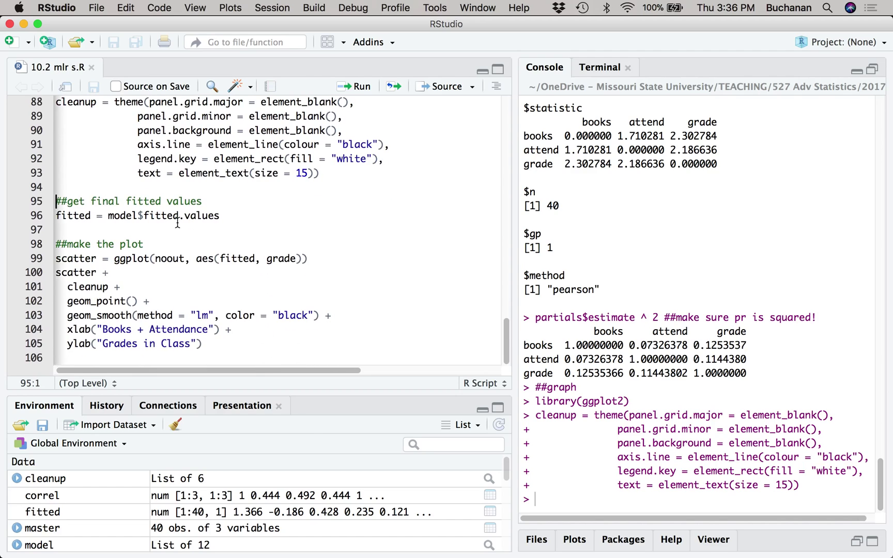
pyautogui.moveTo(57, 202); pyautogui.dragTo(218, 205)
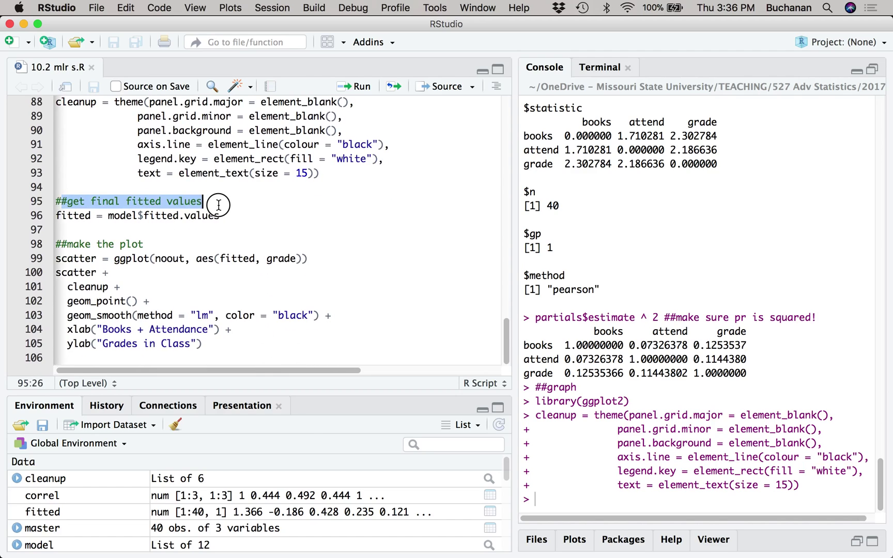
pyautogui.click(213, 201)
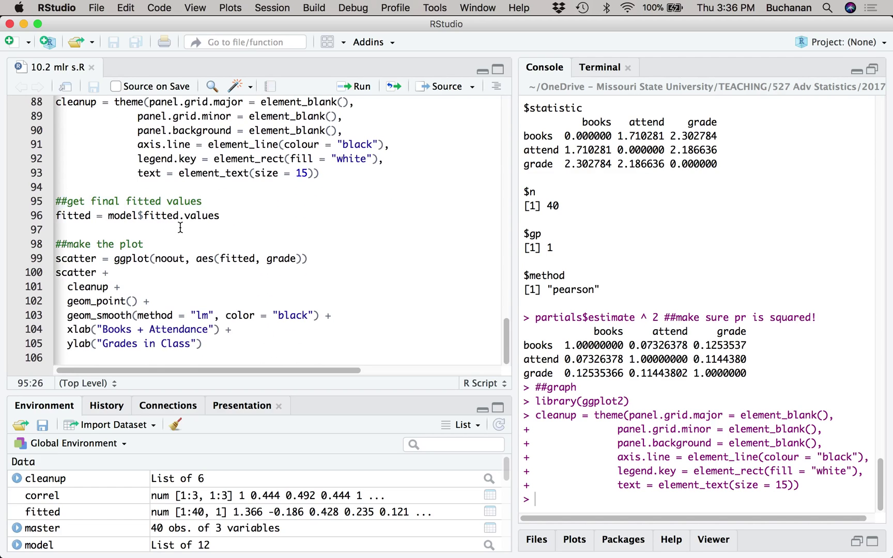
pyautogui.moveTo(105, 216); pyautogui.dragTo(319, 208)
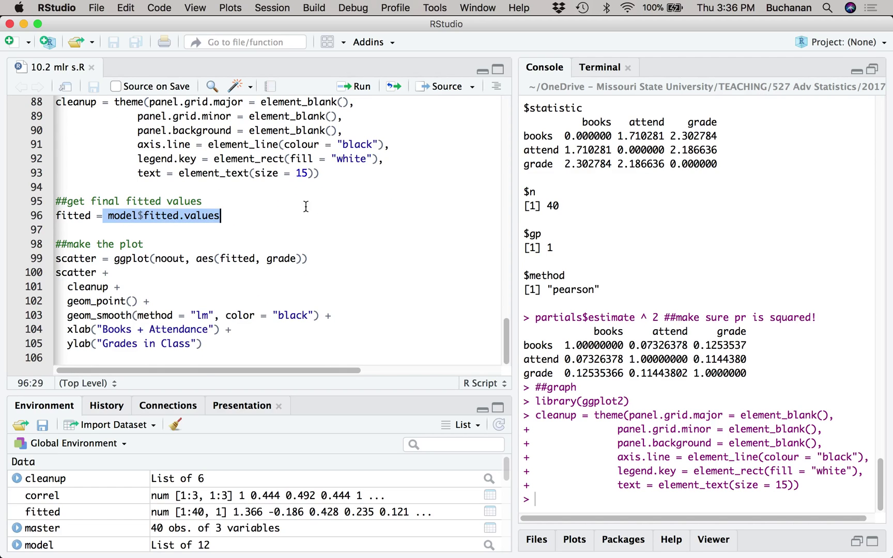
pyautogui.click(248, 203)
pyautogui.click(217, 216)
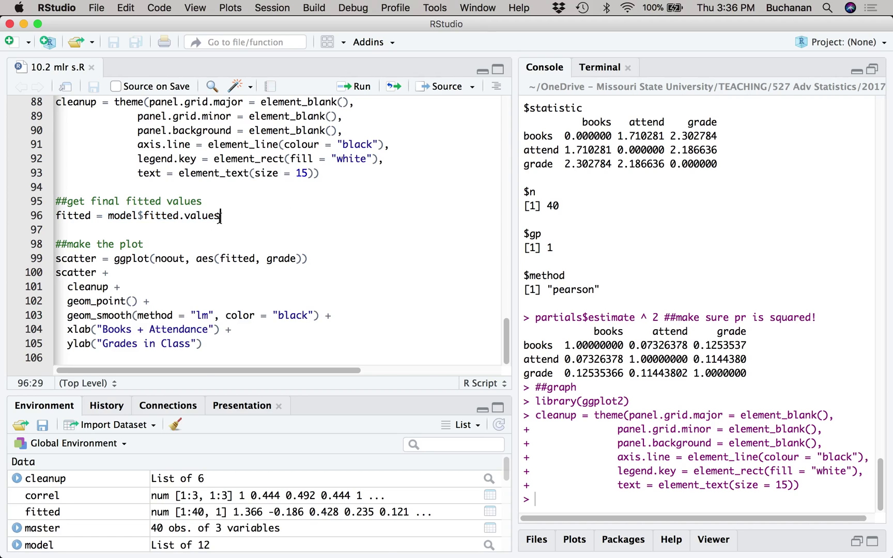
pyautogui.press('super+Return')
pyautogui.click(541, 499)
pyautogui.write('fitted')
pyautogui.press('Return')
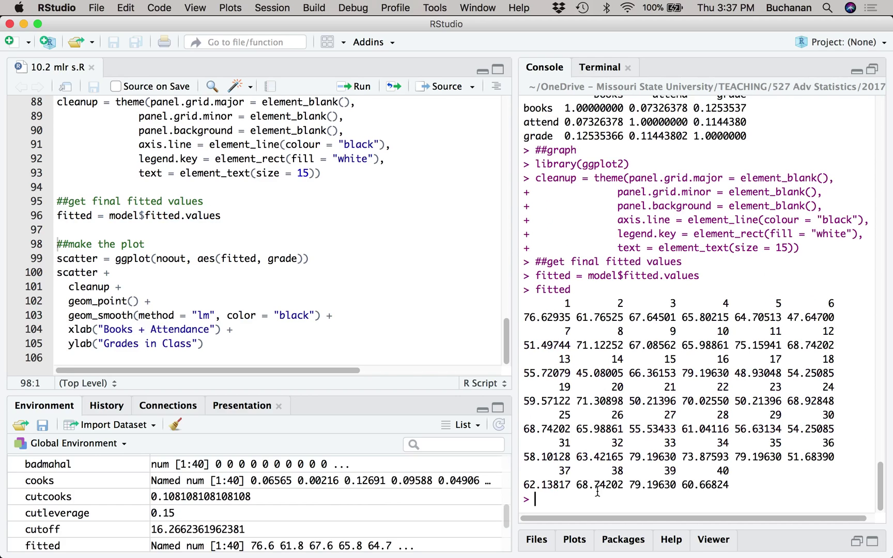
# Step: Check the dataset and the x and y variables, then run scatter = ggplot(noout, aes(fitted, grade)) to create the plot object
pyautogui.click(64, 258)
pyautogui.click(170, 259)
pyautogui.doubleClick(171, 258)
pyautogui.doubleClick(248, 258)
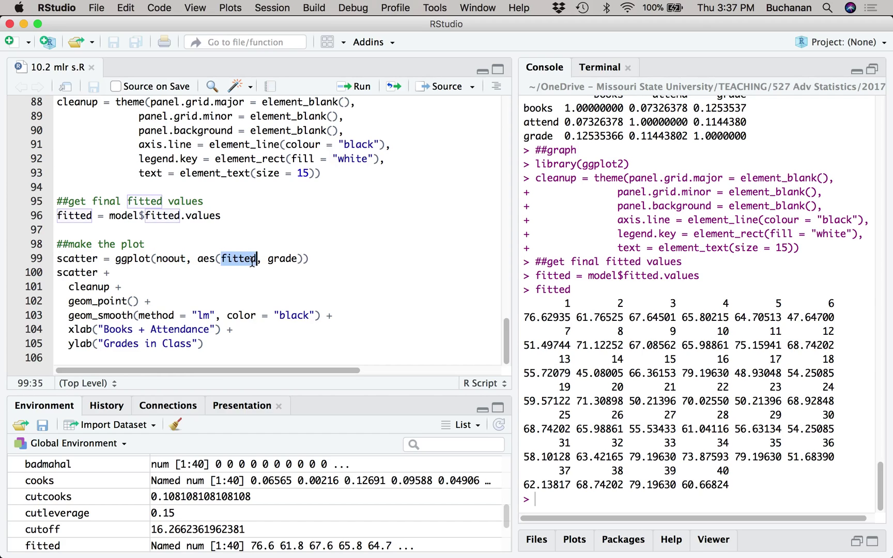
pyautogui.doubleClick(287, 258)
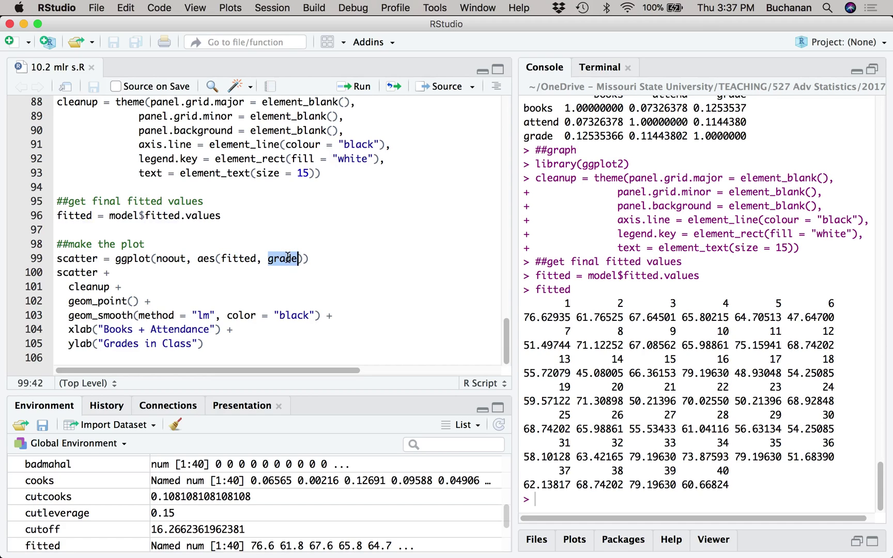
pyautogui.click(287, 258)
pyautogui.press('cmd+Return')
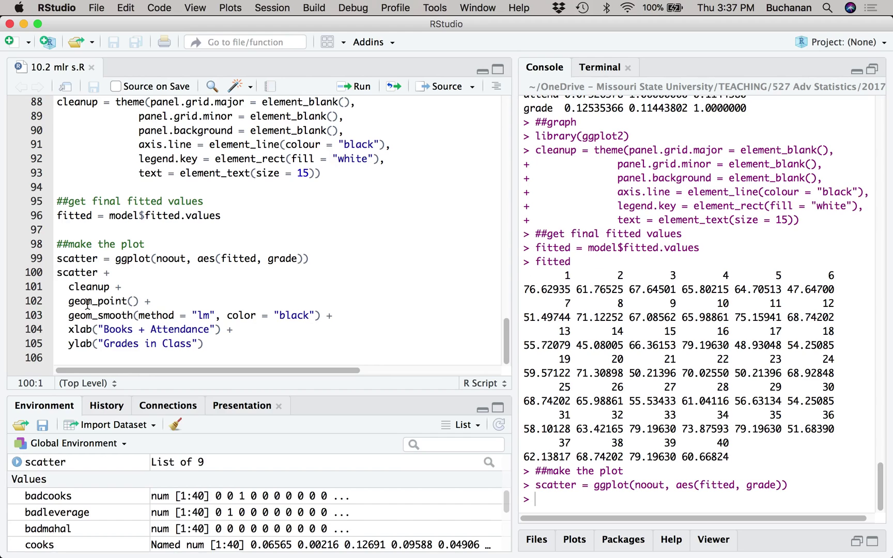
# Step: Check the geom_smooth arguments, then run the scatter code adding cleanup, points, a black lm line and the axis labels Books + Attendance and Grades in Class
pyautogui.doubleClick(86, 301)
pyautogui.doubleClick(92, 316)
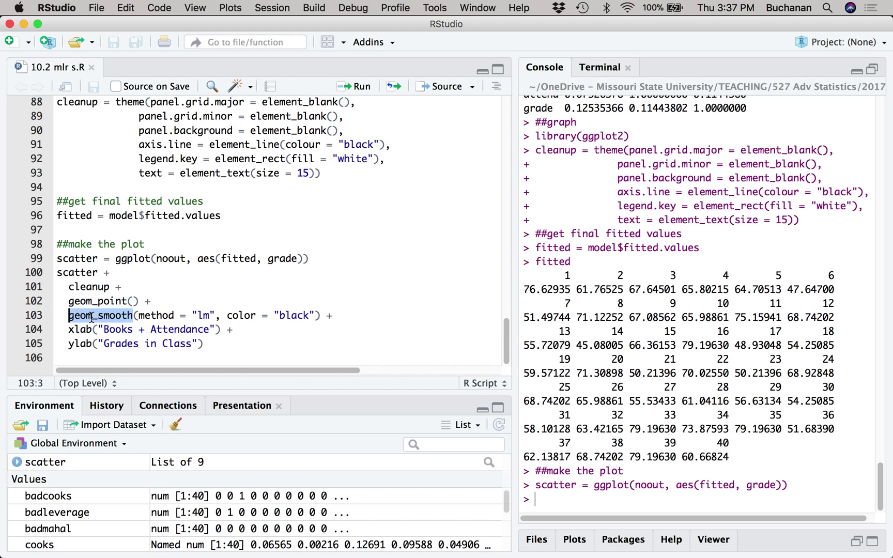
pyautogui.moveTo(138, 316); pyautogui.dragTo(216, 317)
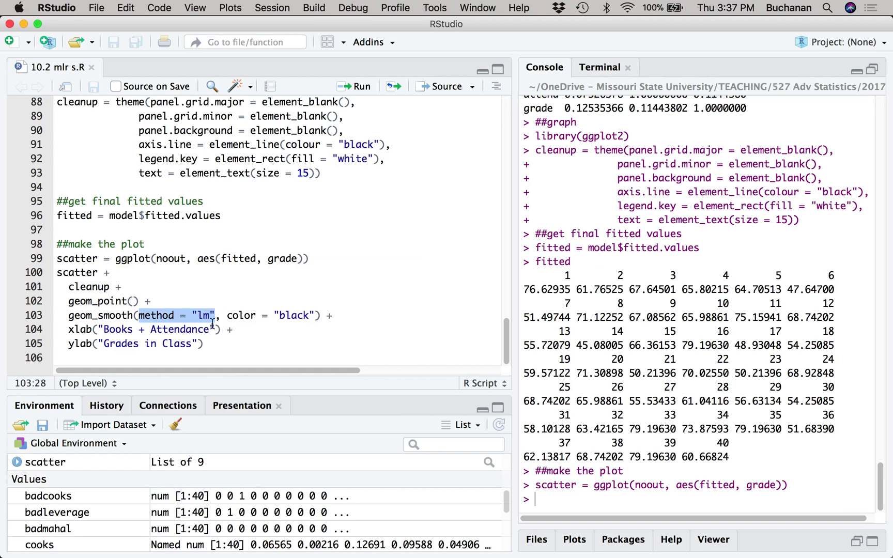
pyautogui.click(256, 316)
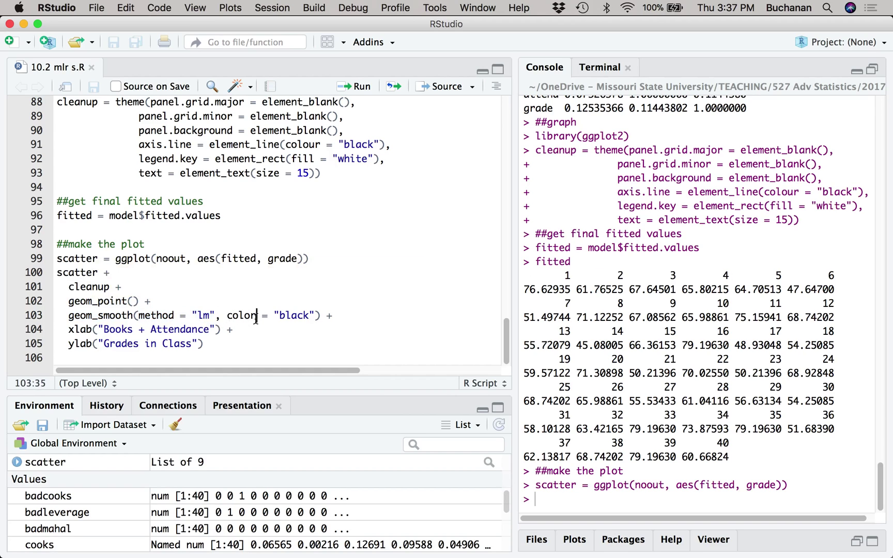
pyautogui.click(74, 273)
pyautogui.press('super+Return')
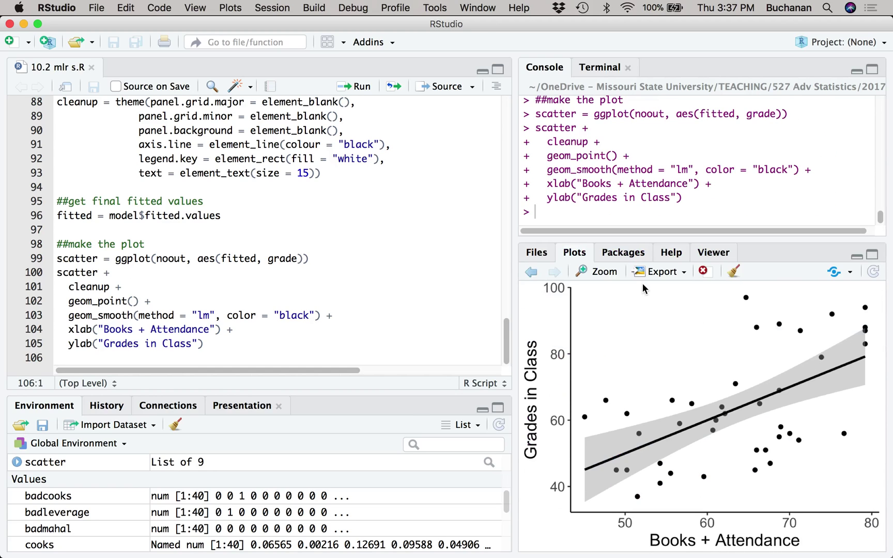
# Step: Examine the Books + Attendance scatterplot enlarged in a separate window, twice, closing the window each time
pyautogui.click(598, 273)
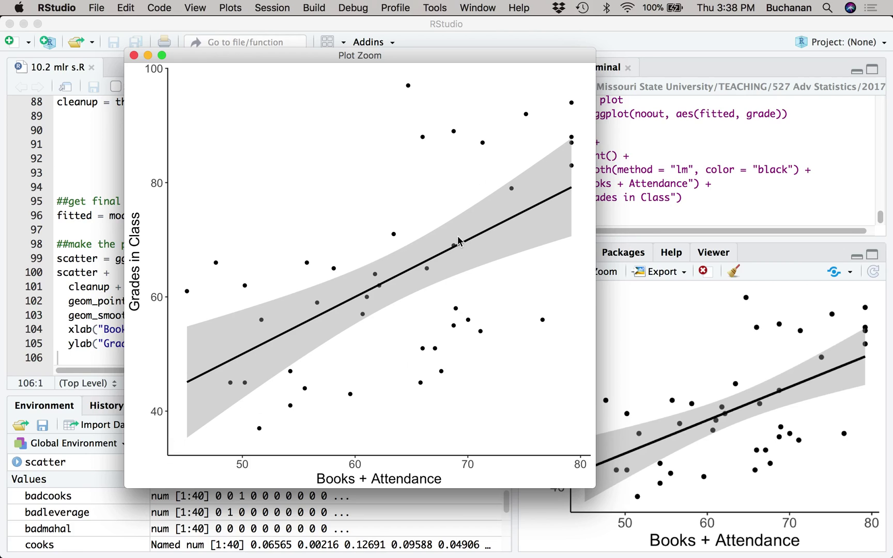
pyautogui.click(134, 56)
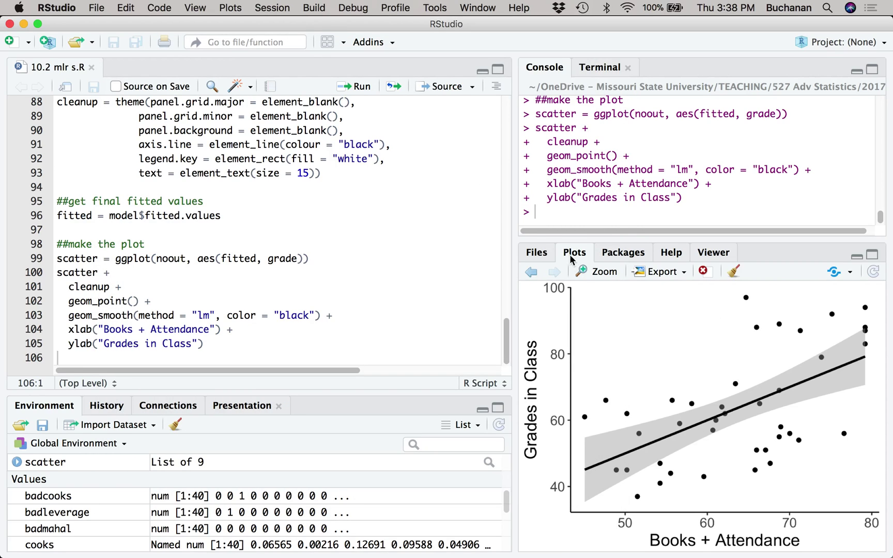
pyautogui.click(587, 274)
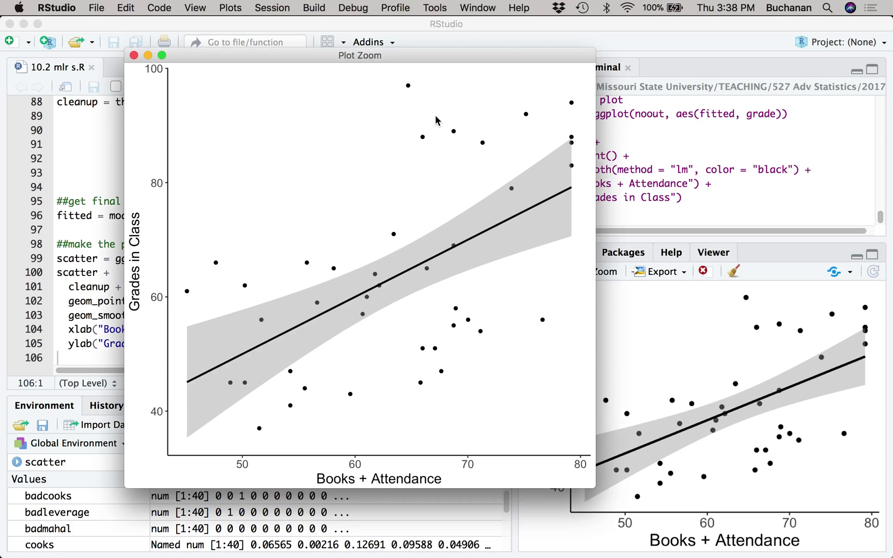
pyautogui.click(133, 56)
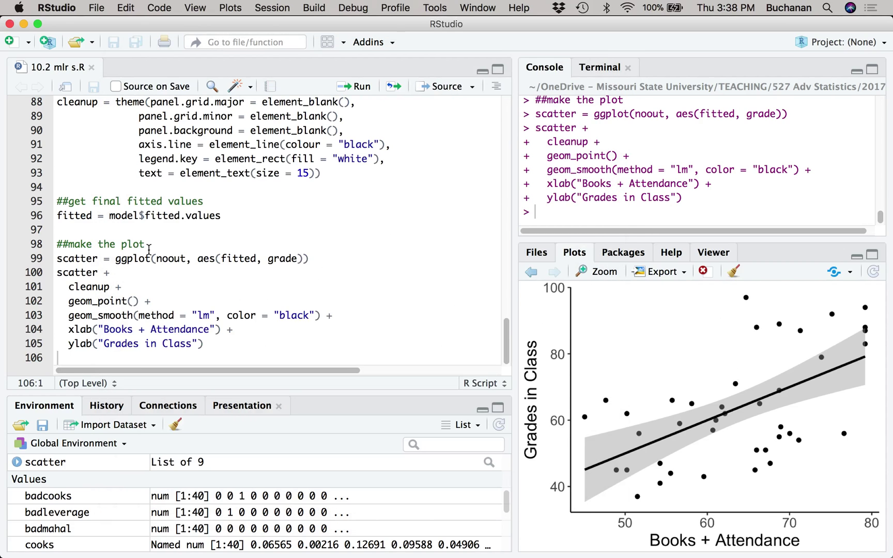
# Step: Switch to the Word notes and read the example regression results write-up after the scatterplot
pyautogui.hotkey('ctrl', 'Up')
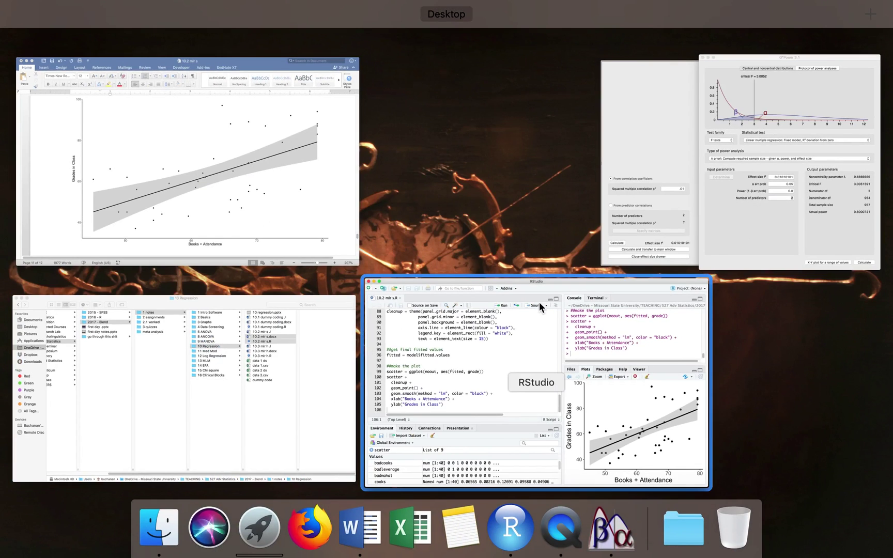
pyautogui.click(268, 209)
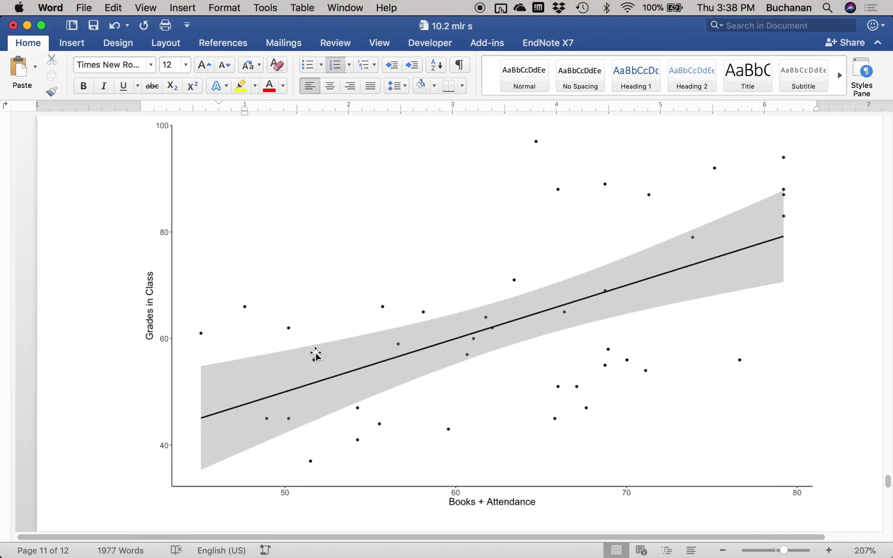
pyautogui.scroll(-3, 315, 356)
pyautogui.scroll(-10, 315, 355)
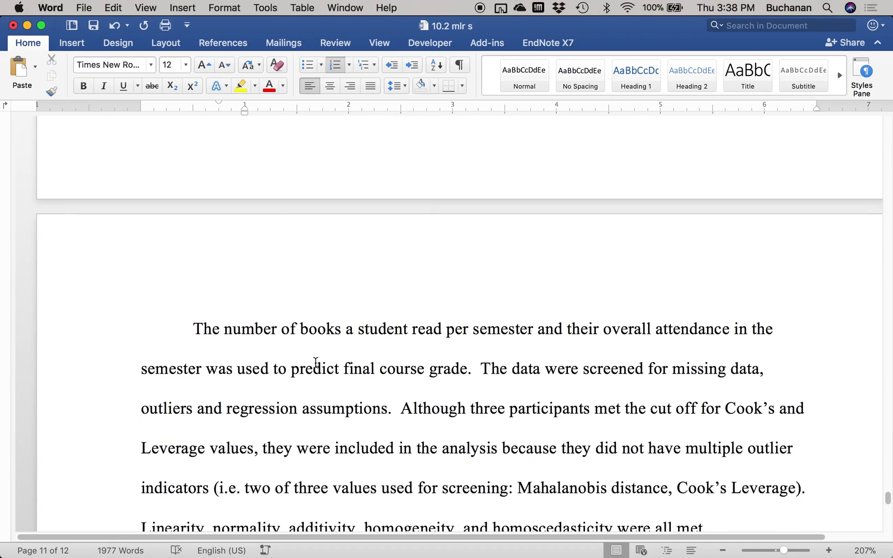
pyautogui.scroll(-3, 315, 362)
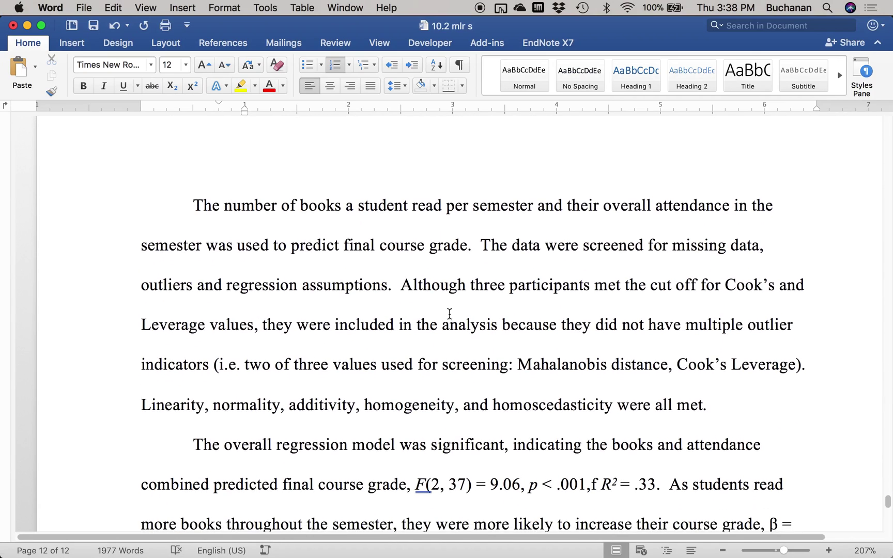
pyautogui.scroll(-9, 593, 330)
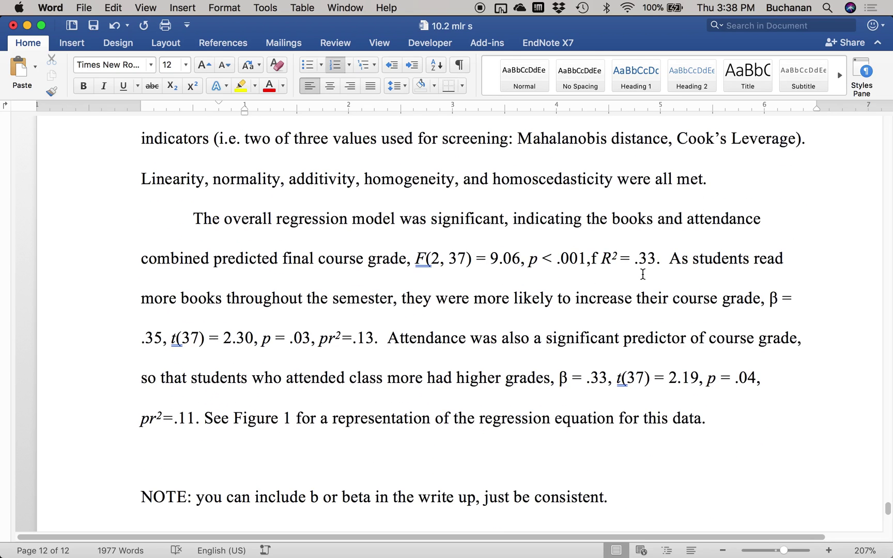
# Step: Delete the stray f before R² and add leading zeros to the write-up's two beta values, making them 0.35 and 0.33
pyautogui.click(597, 259)
pyautogui.press('BackSpace')
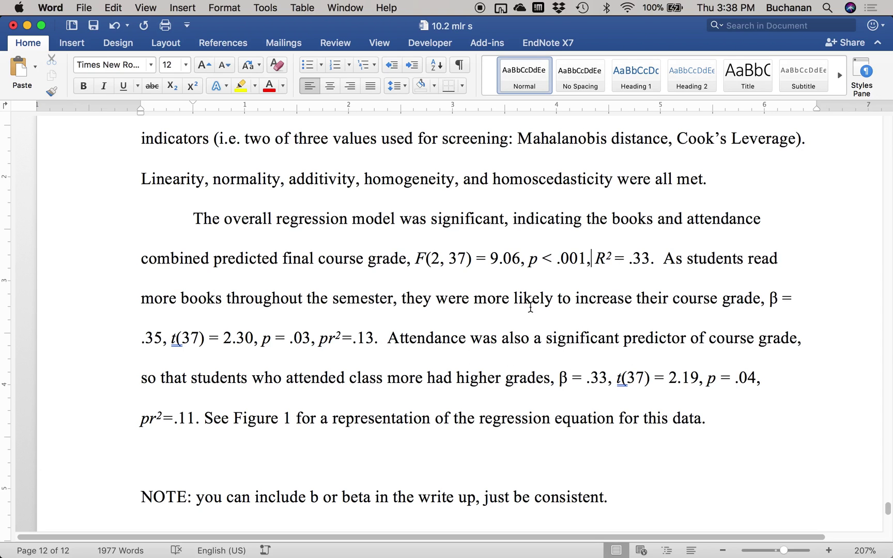
pyautogui.click(141, 338)
pyautogui.write('0')
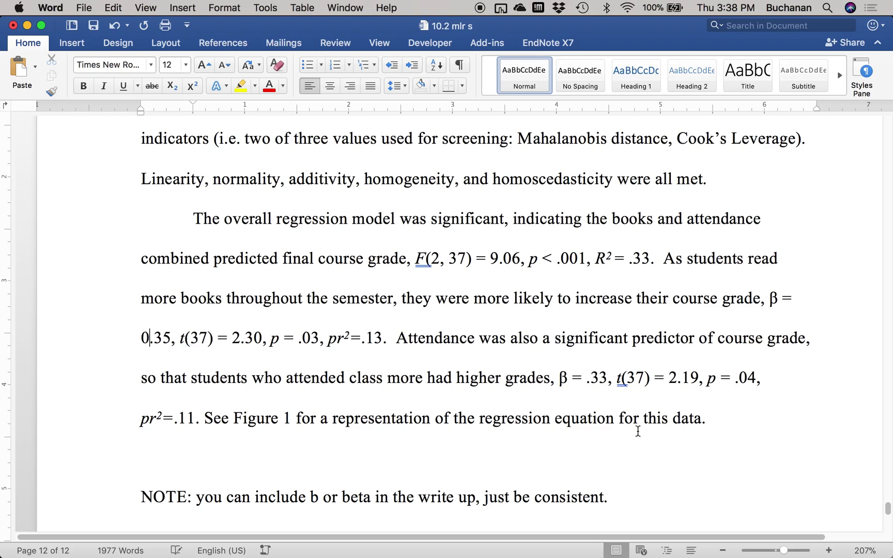
pyautogui.click(587, 380)
pyautogui.write('0')
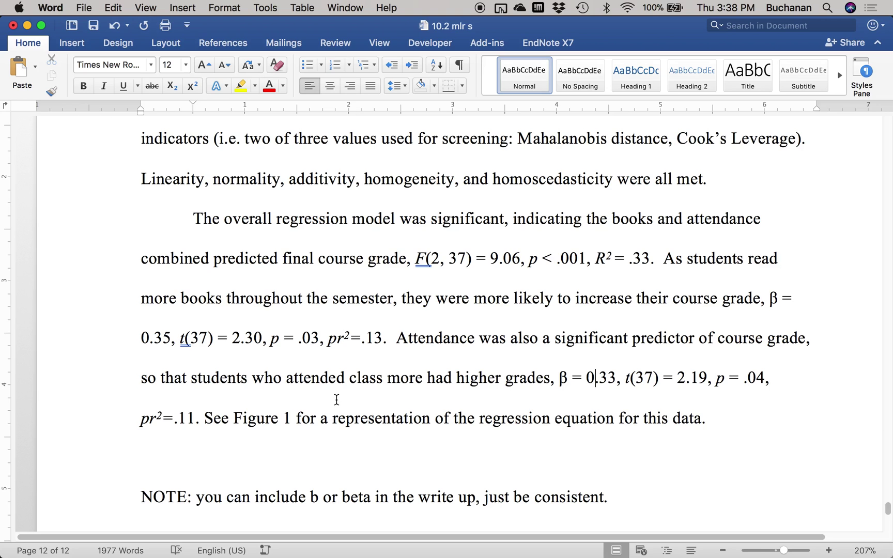
# Step: Review the rest of the results write-up and save the Word document
pyautogui.scroll(-3, 255, 413)
pyautogui.scroll(5, 254, 411)
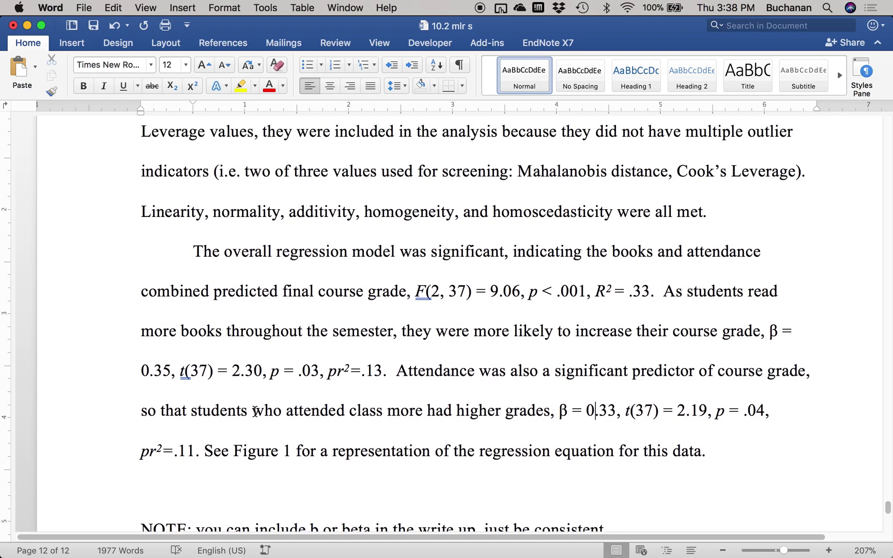
pyautogui.press('super+s')
pyautogui.scroll(-1, 256, 412)
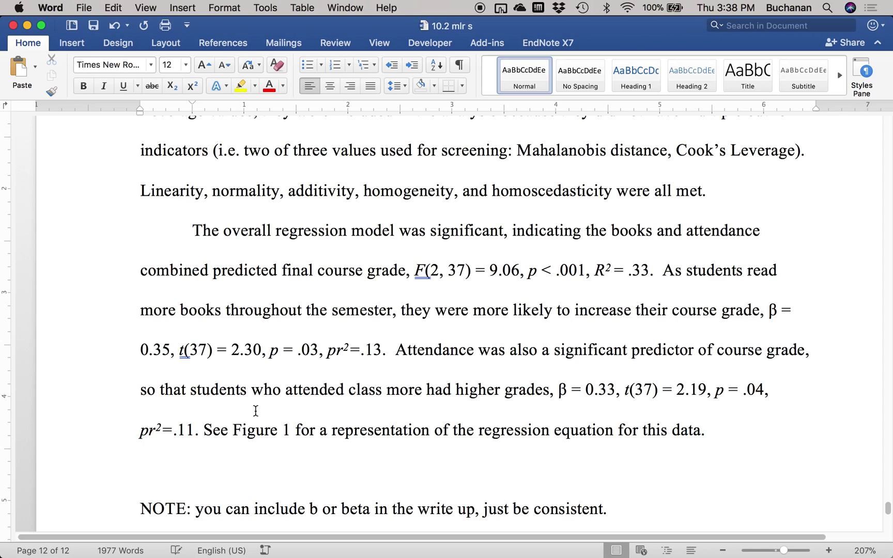